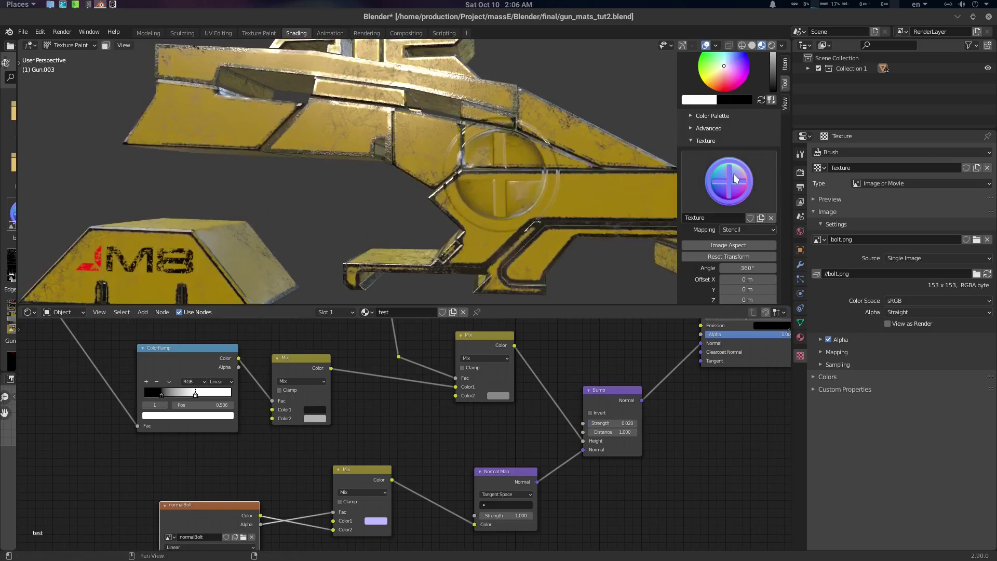
Step: Set the brush blend mode to Erase Alpha, clear the brush texture and erase the large painted bolt from the yellow panel
{"action": "scroll", "coordinate": [729, 177], "scroll_direction": "up", "scroll_amount": 10}
{"action": "left_click", "coordinate": [740, 197]}
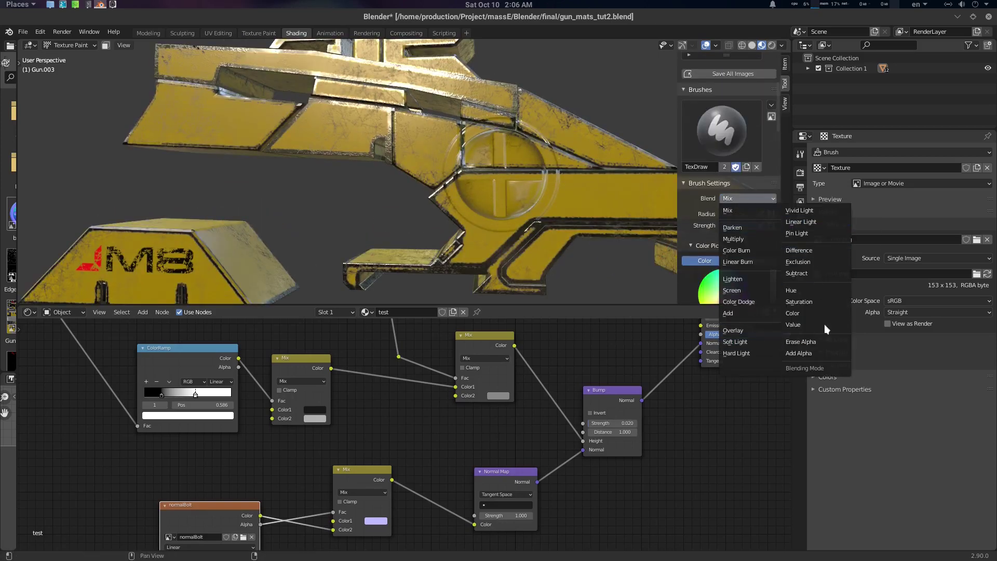
{"action": "left_click", "coordinate": [817, 341]}
{"action": "scroll", "coordinate": [745, 259], "scroll_direction": "down", "scroll_amount": 8}
{"action": "left_click", "coordinate": [770, 280]}
{"action": "scroll", "coordinate": [509, 208], "scroll_direction": "down", "scroll_amount": 3}
{"action": "scroll", "coordinate": [509, 204], "scroll_direction": "up", "scroll_amount": 2}
Step: Assign the bolt image texture to the brush again and set the blend mode to Mix
{"action": "left_click", "coordinate": [729, 243]}
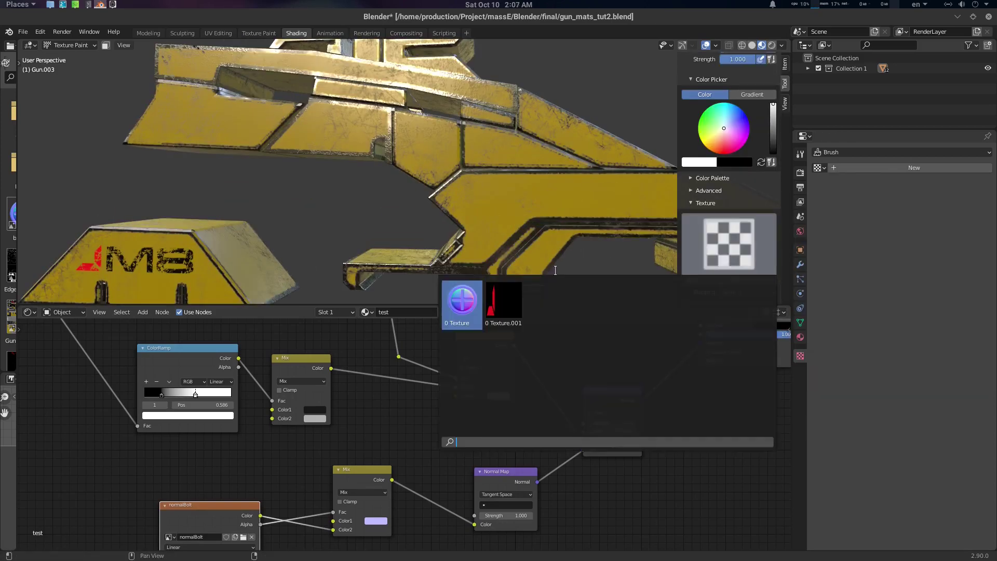
{"action": "left_click", "coordinate": [461, 301]}
{"action": "scroll", "coordinate": [732, 208], "scroll_direction": "up", "scroll_amount": 7}
{"action": "left_click", "coordinate": [740, 178]}
{"action": "left_click", "coordinate": [734, 193]}
Step: Position the bolt stencil and stamp three bolts in a row along the yellow side panel
{"action": "right_click_drag", "start_coordinate": [491, 191], "coordinate": [519, 196], "text": "shift"}
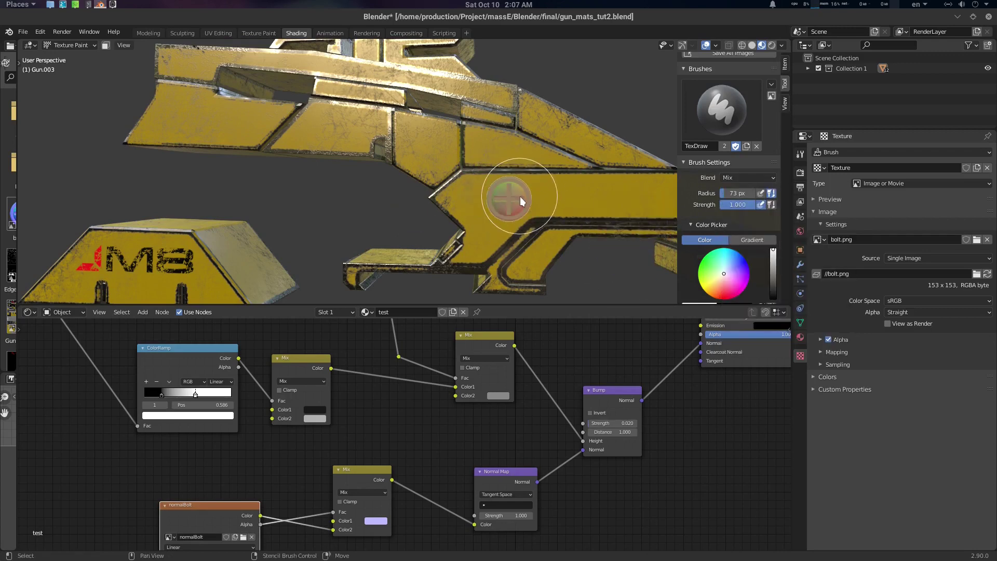
{"action": "scroll", "coordinate": [519, 195], "scroll_direction": "up", "scroll_amount": 1}
{"action": "middle_click_drag", "start_coordinate": [519, 195], "coordinate": [455, 190], "text": "shift"}
{"action": "mouse_move", "coordinate": [455, 190]}
{"action": "right_mouse_down"}
{"action": "mouse_move", "coordinate": [422, 193]}
{"action": "mouse_move", "coordinate": [410, 182]}
{"action": "mouse_move", "coordinate": [521, 185]}
{"action": "right_mouse_up"}
{"action": "left_click", "coordinate": [374, 191]}
{"action": "left_click", "coordinate": [461, 184]}
{"action": "left_click", "coordinate": [523, 185]}
Step: Switch the brush's image paint tool to Soften, remove its texture and set the radius to 131 px over the painted bolts
{"action": "scroll", "coordinate": [498, 236], "scroll_direction": "up", "scroll_amount": 5}
{"action": "middle_click_drag", "start_coordinate": [359, 235], "coordinate": [441, 180], "text": "shift"}
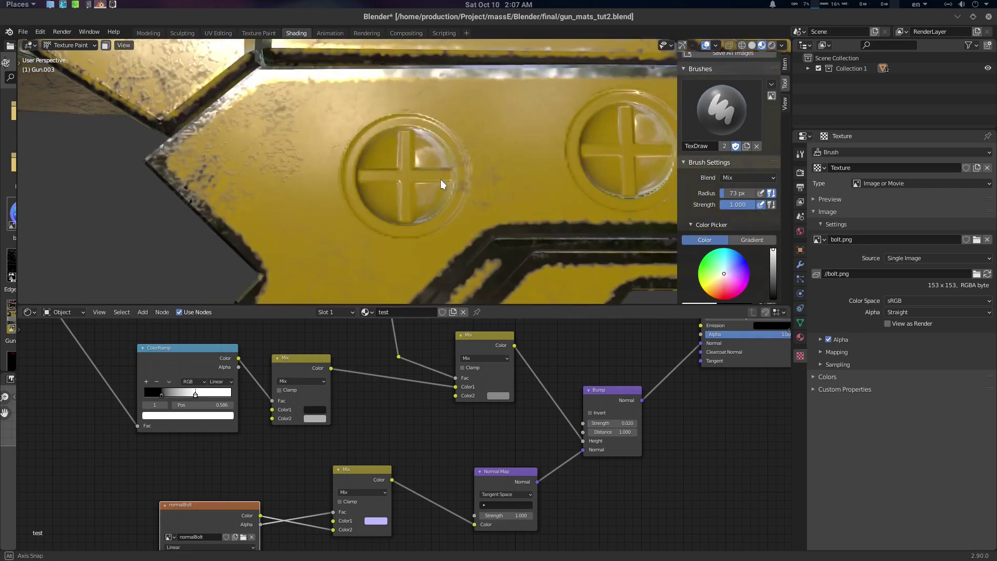
{"action": "left_click", "coordinate": [718, 105]}
{"action": "scroll", "coordinate": [737, 114], "scroll_direction": "up", "scroll_amount": 3}
{"action": "left_click", "coordinate": [771, 147]}
{"action": "mouse_move", "coordinate": [803, 158]}
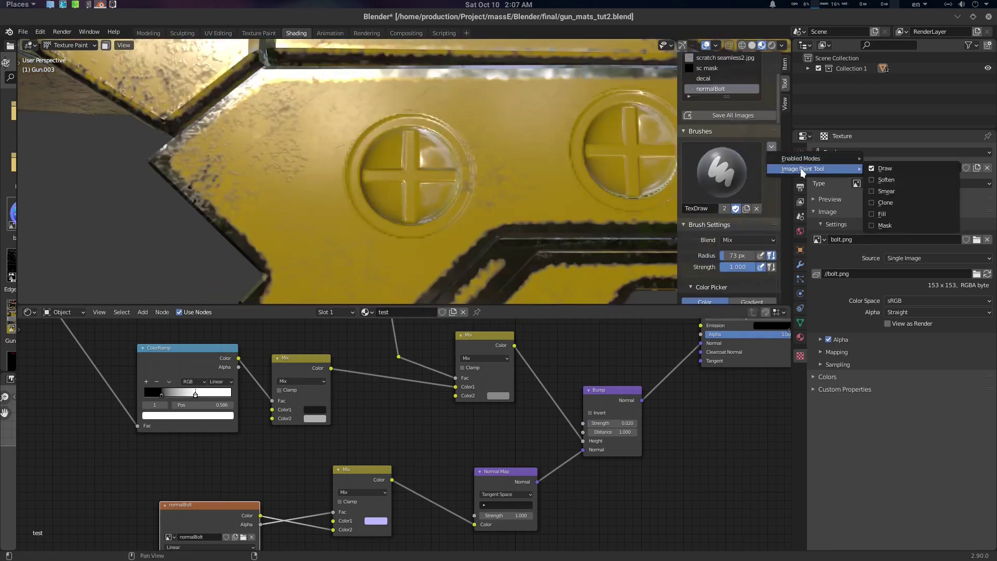
{"action": "left_click", "coordinate": [883, 180]}
{"action": "scroll", "coordinate": [743, 189], "scroll_direction": "down", "scroll_amount": 3}
{"action": "left_click", "coordinate": [770, 257]}
{"action": "key", "text": "f"}
{"action": "left_click", "coordinate": [441, 197]}
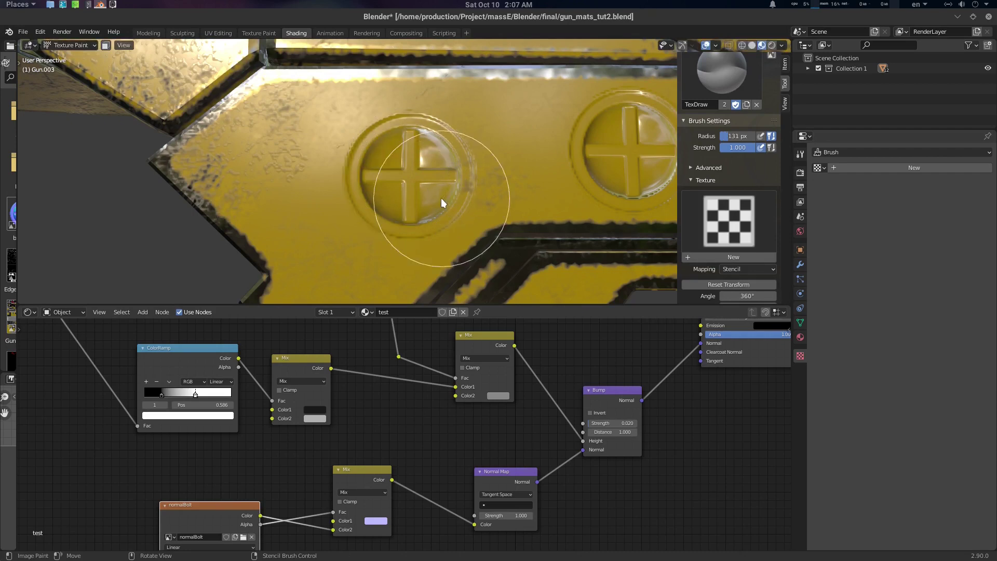
{"action": "scroll", "coordinate": [407, 173], "scroll_direction": "down", "scroll_amount": 2}
{"action": "middle_click_drag", "start_coordinate": [563, 160], "coordinate": [463, 176], "text": "shift"}
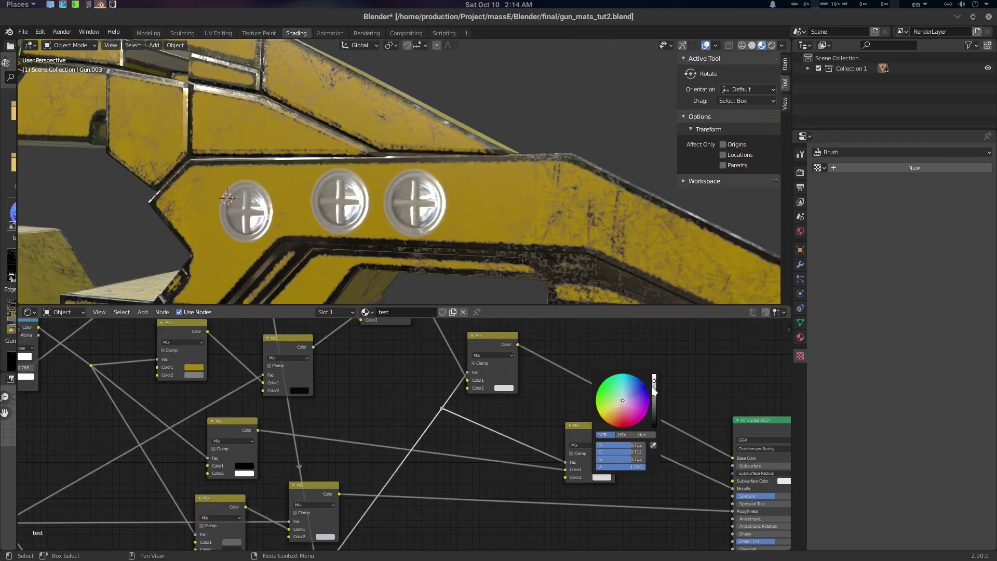
Step: Set Color2 of the Mix node feeding Metallic to white, and open Color2 of the Mix node feeding Base Color
{"action": "left_click_drag", "start_coordinate": [654, 388], "coordinate": [654, 372]}
{"action": "middle_click_drag", "start_coordinate": [453, 242], "coordinate": [486, 235]}
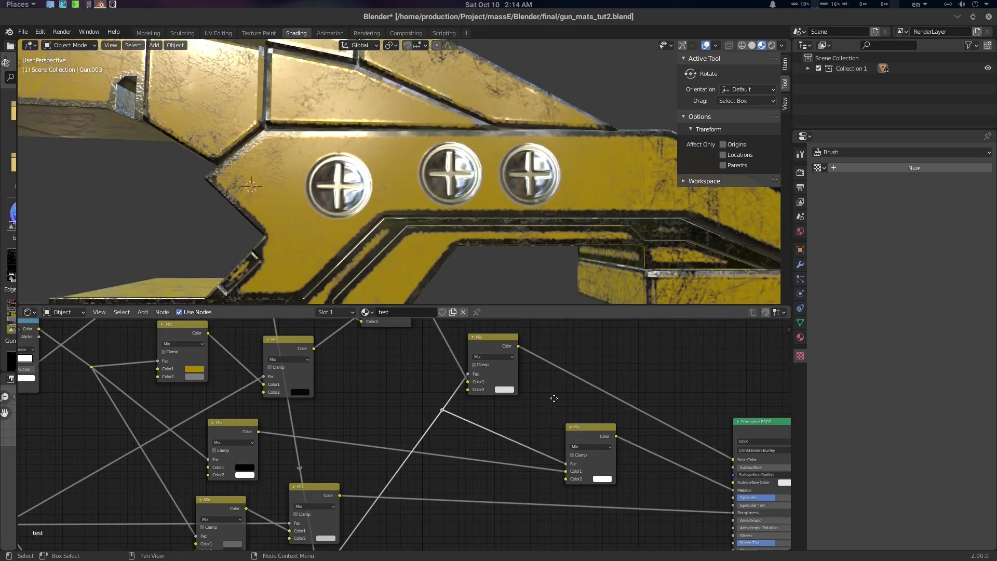
{"action": "scroll", "coordinate": [526, 395], "scroll_direction": "up", "scroll_amount": 1}
{"action": "left_click", "coordinate": [525, 390]}
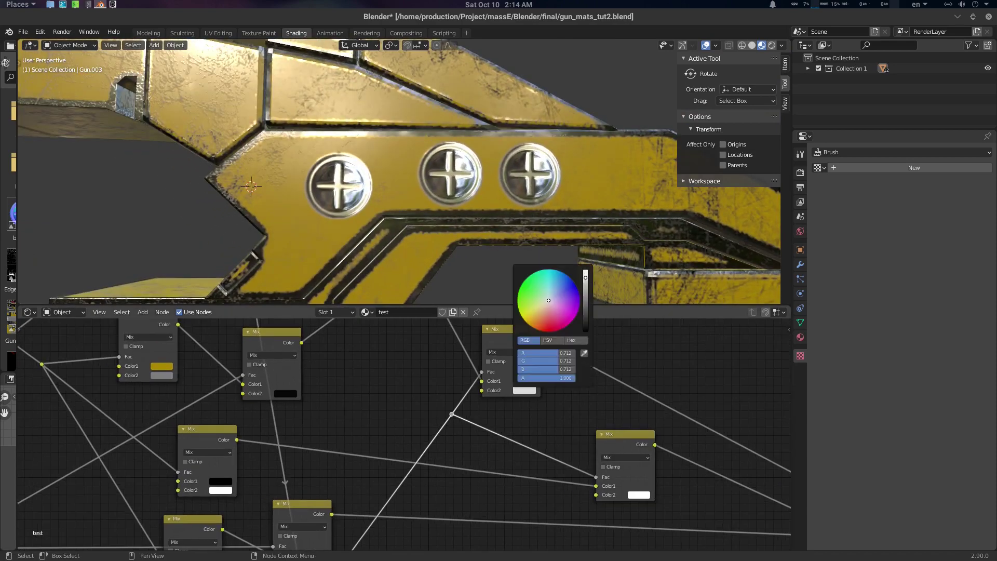
{"action": "scroll", "coordinate": [549, 315], "scroll_direction": "up", "scroll_amount": 2}
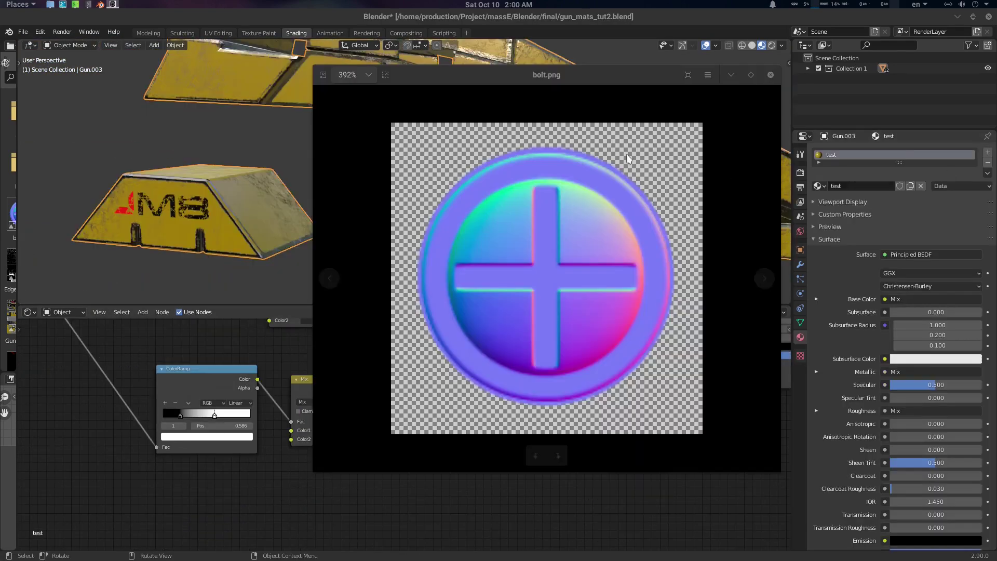
Step: Examine the bolt.png normal map and its transparent background up close, and put the image viewer away
{"action": "left_click_drag", "start_coordinate": [558, 80], "coordinate": [592, 89]}
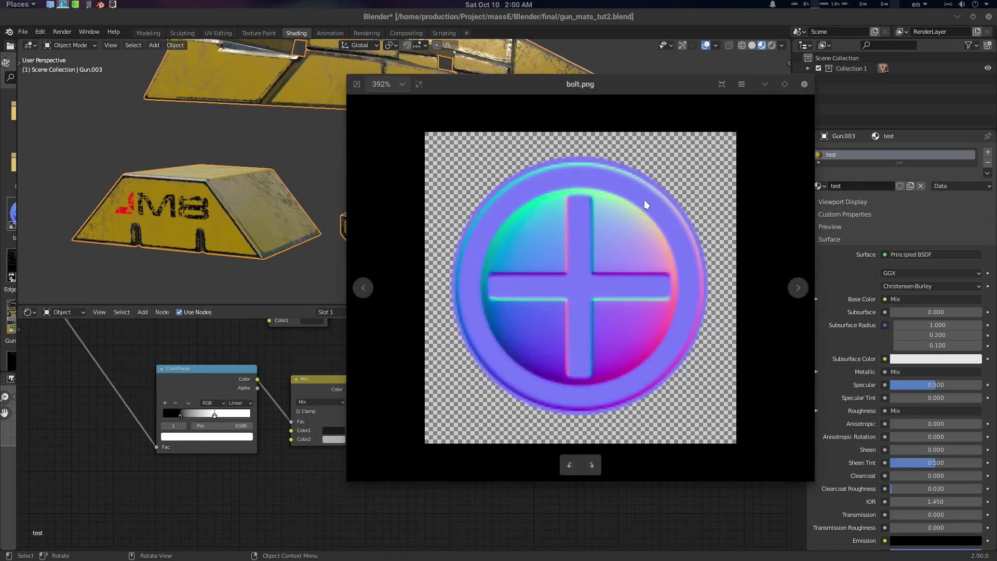
{"action": "scroll", "coordinate": [675, 192], "scroll_direction": "up", "scroll_amount": 3}
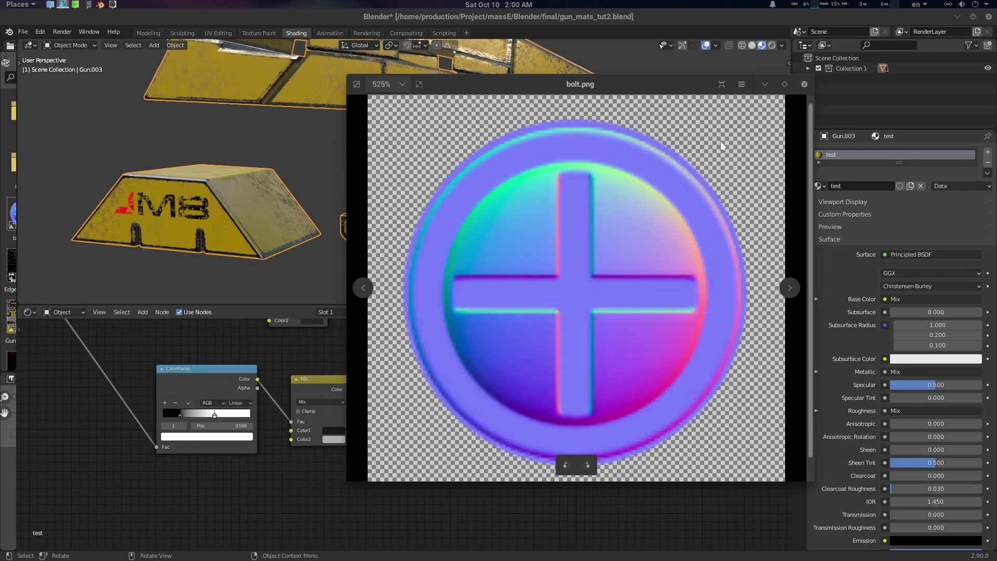
{"action": "scroll", "coordinate": [724, 164], "scroll_direction": "down", "scroll_amount": 3}
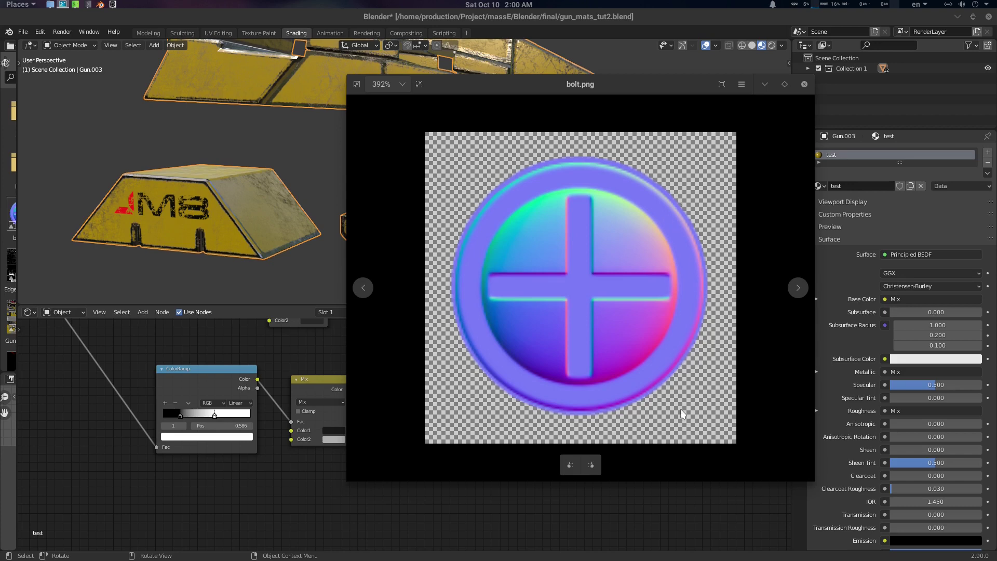
{"action": "scroll", "coordinate": [682, 413], "scroll_direction": "up", "scroll_amount": 1}
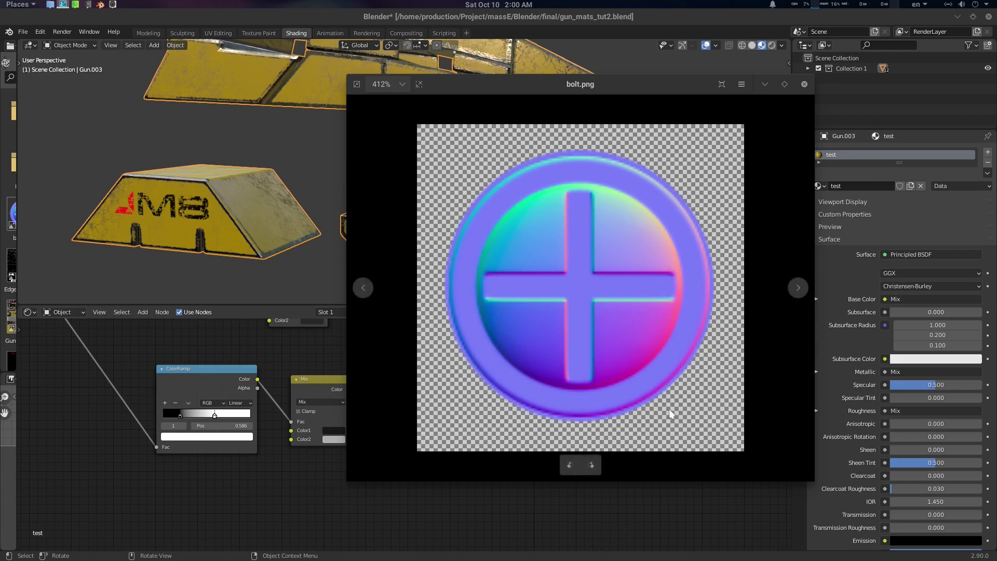
{"action": "left_click", "coordinate": [764, 84]}
Step: Reveal all hidden objects and view the complete gun from the side
{"action": "middle_click_drag", "start_coordinate": [358, 189], "coordinate": [501, 192]}
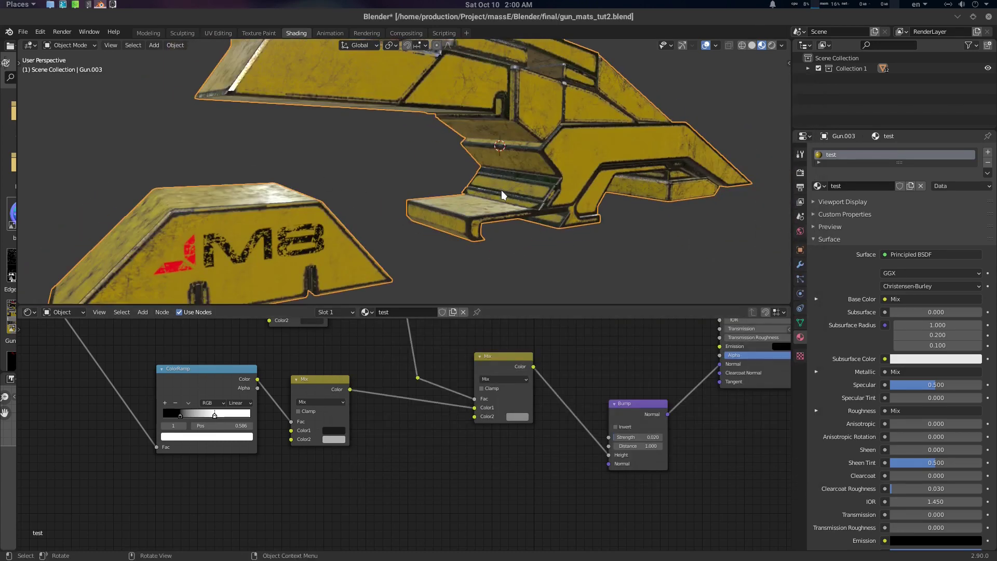
{"action": "key", "text": "alt+h"}
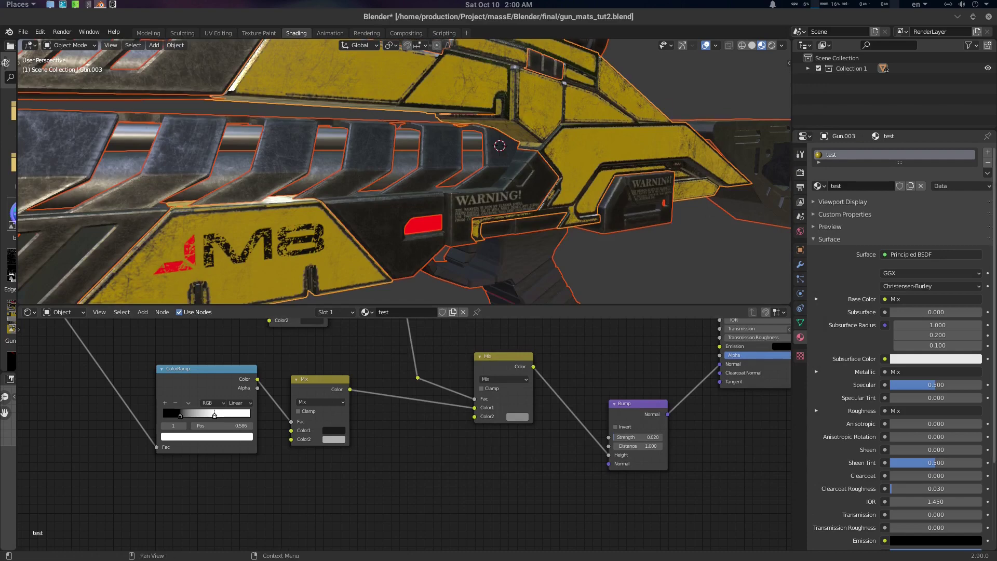
{"action": "scroll", "coordinate": [518, 167], "scroll_direction": "down", "scroll_amount": 5}
{"action": "middle_click_drag", "start_coordinate": [498, 167], "coordinate": [598, 165]}
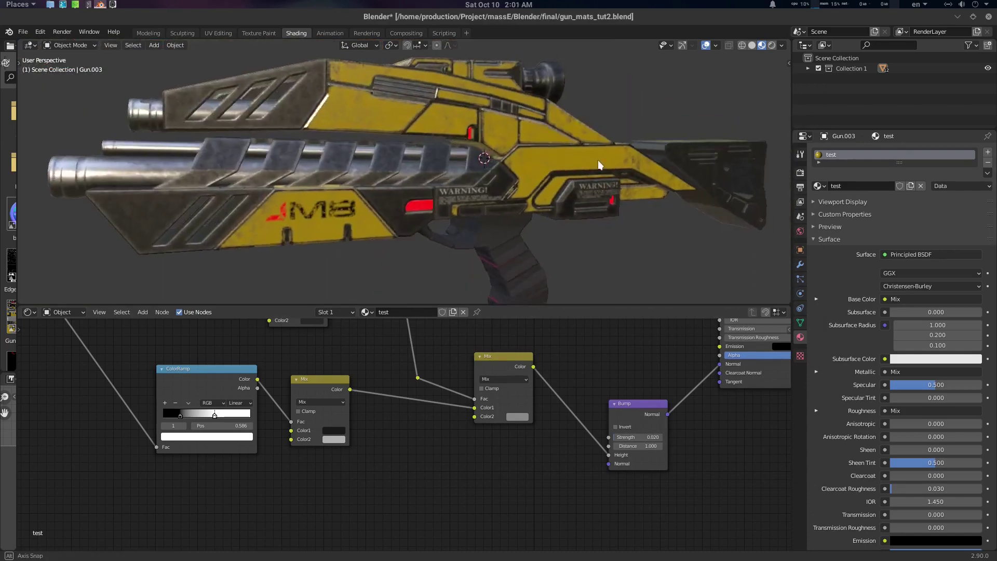
{"action": "scroll", "coordinate": [598, 161], "scroll_direction": "up", "scroll_amount": 2}
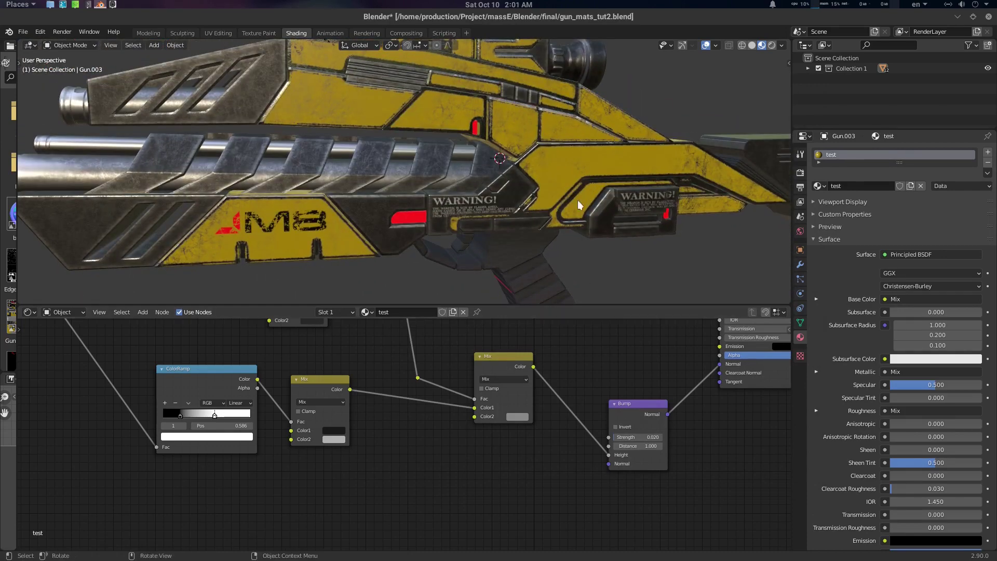
Step: Isolate the yellow body part of the gun in local view and select it
{"action": "left_click", "coordinate": [585, 141]}
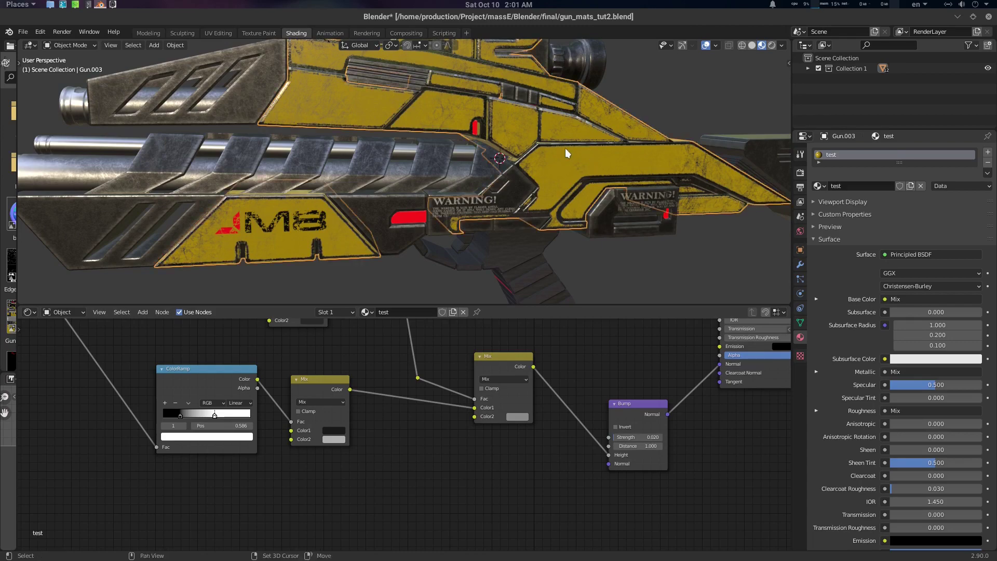
{"action": "key", "text": "KP_Divide"}
{"action": "mouse_move", "coordinate": [559, 169]}
{"action": "middle_mouse_down"}
{"action": "mouse_move", "coordinate": [579, 171]}
{"action": "mouse_move", "coordinate": [547, 183]}
{"action": "middle_mouse_up"}
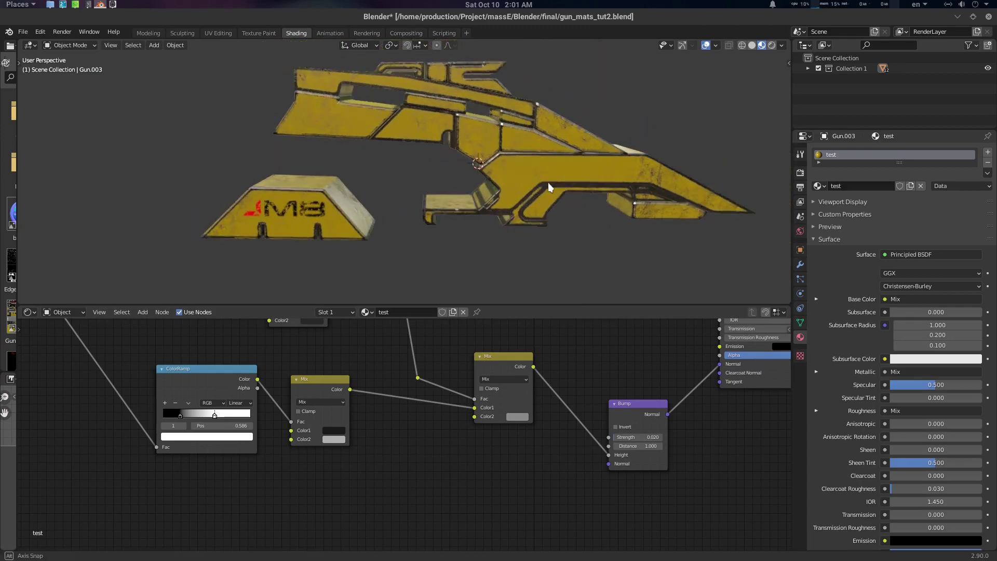
{"action": "left_click", "coordinate": [547, 182]}
Step: Examine the test material's node tree, the Bump node feeding the shader's Normal input, and the yellow panels' surface
{"action": "scroll", "coordinate": [631, 339], "scroll_direction": "down", "scroll_amount": 6}
{"action": "middle_click_drag", "start_coordinate": [602, 368], "coordinate": [694, 534]}
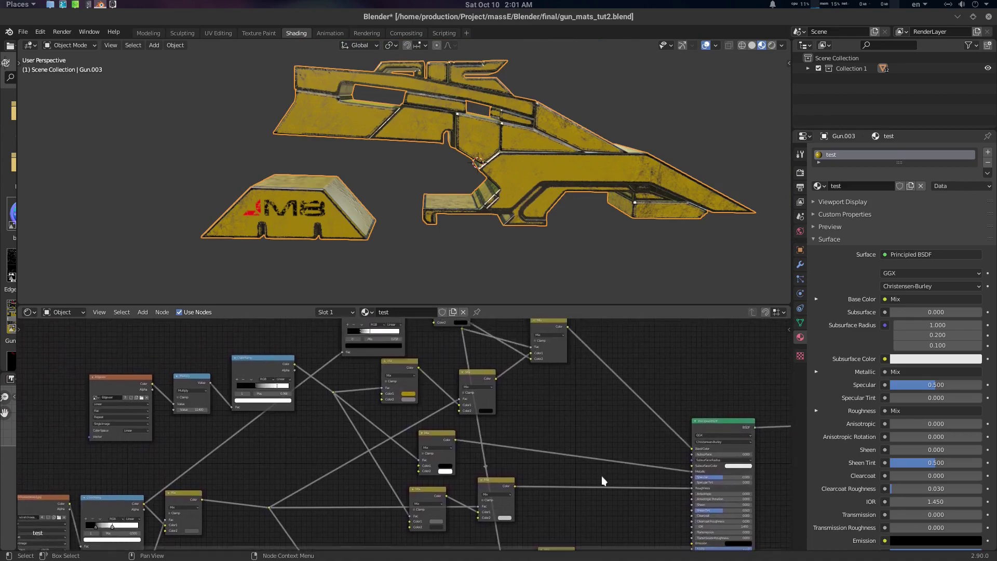
{"action": "scroll", "coordinate": [601, 475], "scroll_direction": "down", "scroll_amount": 6}
{"action": "scroll", "coordinate": [403, 364], "scroll_direction": "down", "scroll_amount": 6}
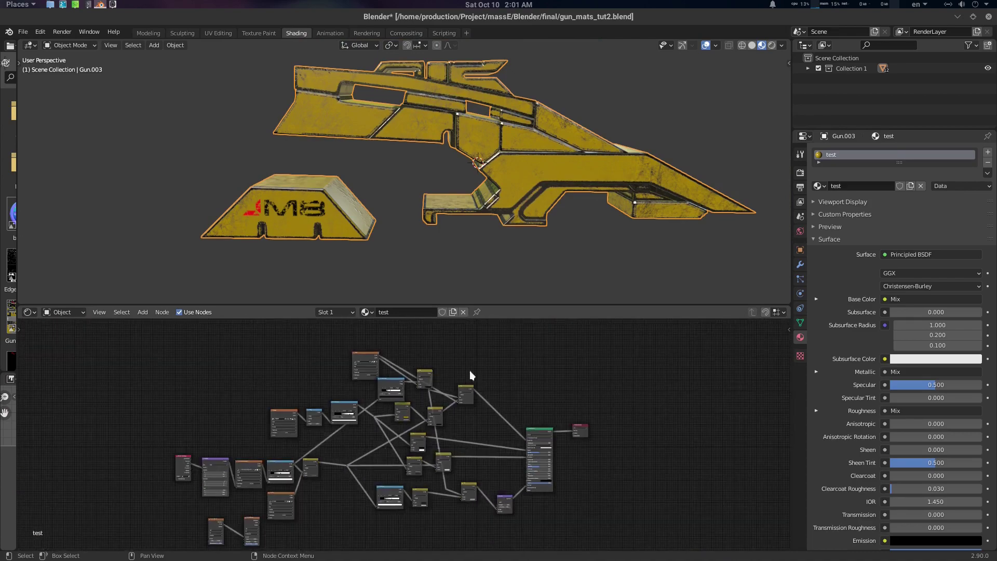
{"action": "scroll", "coordinate": [520, 467], "scroll_direction": "up", "scroll_amount": 12}
{"action": "middle_click_drag", "start_coordinate": [591, 508], "coordinate": [492, 383]}
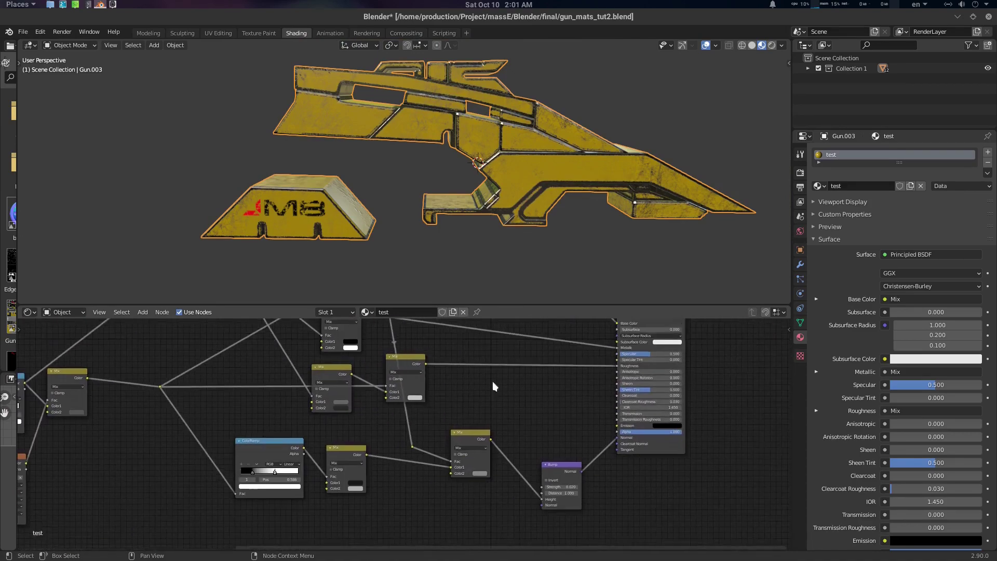
{"action": "scroll", "coordinate": [563, 438], "scroll_direction": "up", "scroll_amount": 7}
{"action": "middle_click_drag", "start_coordinate": [563, 439], "coordinate": [445, 397]}
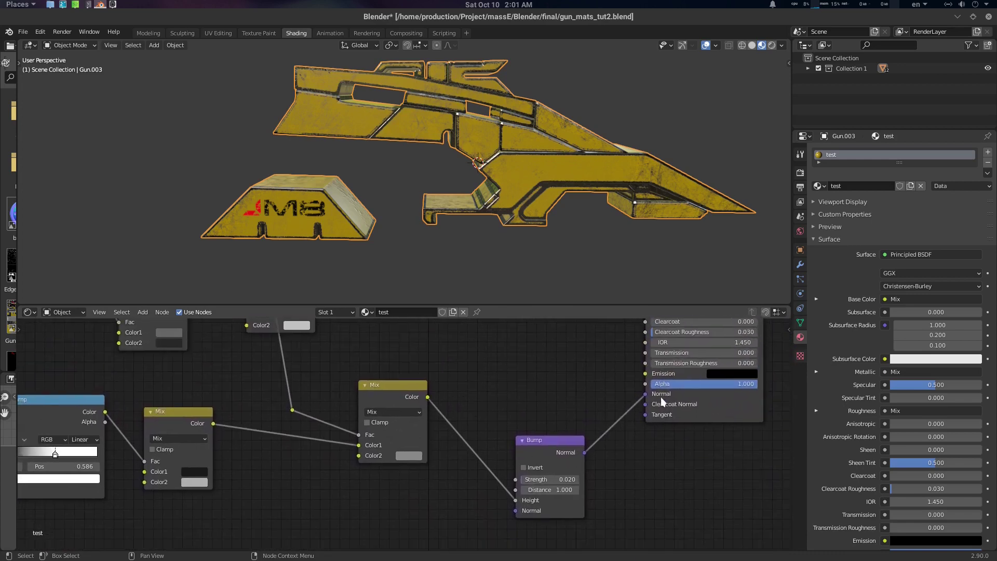
{"action": "middle_click_drag", "start_coordinate": [557, 410], "coordinate": [601, 415]}
{"action": "mouse_move", "coordinate": [595, 447]}
{"action": "left_mouse_down"}
{"action": "mouse_move", "coordinate": [611, 436]}
{"action": "mouse_move", "coordinate": [595, 443]}
{"action": "left_mouse_up"}
{"action": "middle_click_drag", "start_coordinate": [576, 182], "coordinate": [578, 101]}
{"action": "scroll", "coordinate": [517, 145], "scroll_direction": "up", "scroll_amount": 4}
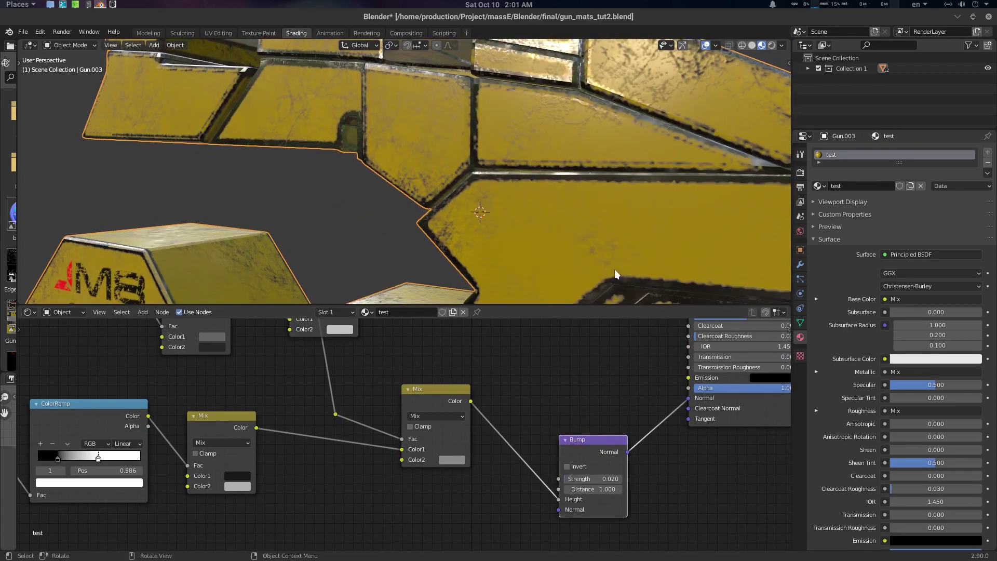
{"action": "scroll", "coordinate": [597, 254], "scroll_direction": "down", "scroll_amount": 10}
{"action": "scroll", "coordinate": [553, 220], "scroll_direction": "up", "scroll_amount": 10}
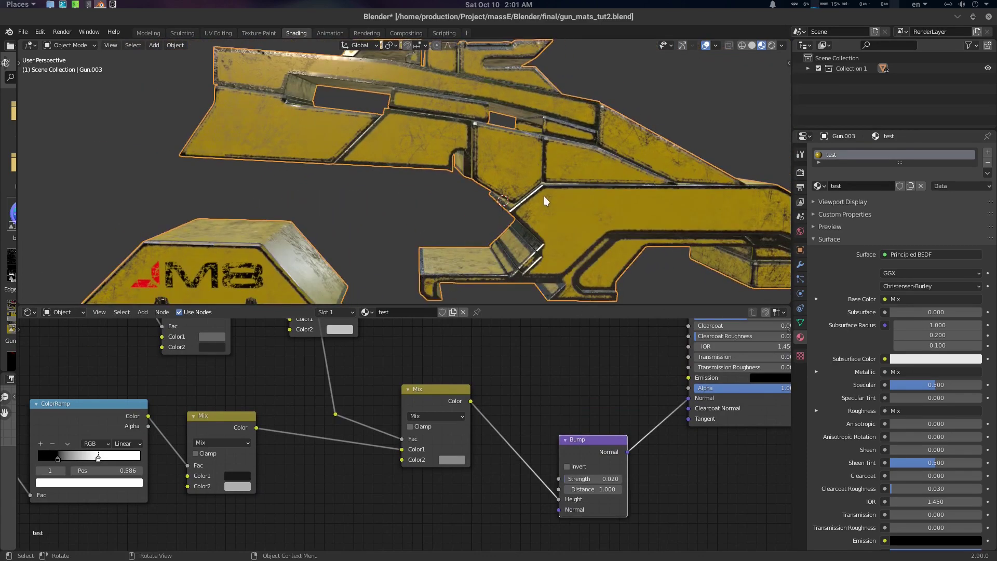
{"action": "middle_click_drag", "start_coordinate": [628, 208], "coordinate": [561, 145]}
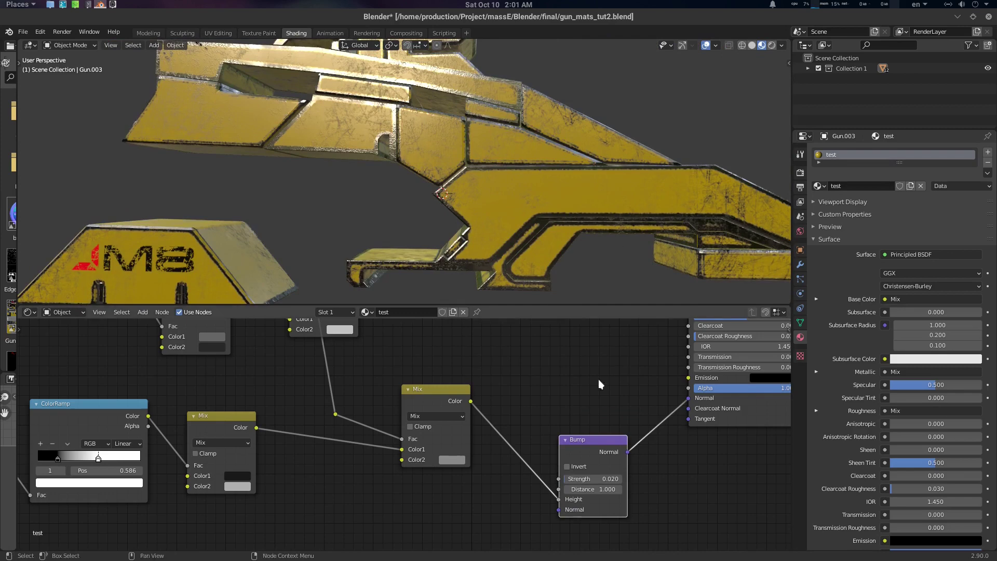
Step: Add an Image Texture node in the empty area below the Mix nodes, near the Bump node
{"action": "middle_click_drag", "start_coordinate": [597, 400], "coordinate": [700, 351]}
{"action": "scroll", "coordinate": [546, 450], "scroll_direction": "down", "scroll_amount": 5}
{"action": "middle_click_drag", "start_coordinate": [505, 461], "coordinate": [549, 437]}
{"action": "scroll", "coordinate": [556, 434], "scroll_direction": "up", "scroll_amount": 2}
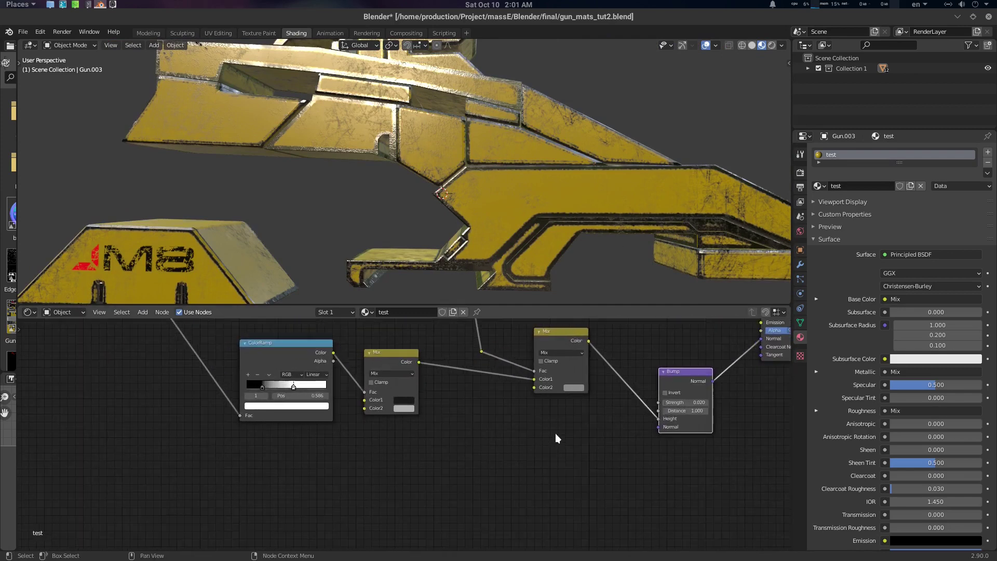
{"action": "key", "text": "shift+a"}
{"action": "left_click", "coordinate": [457, 432]}
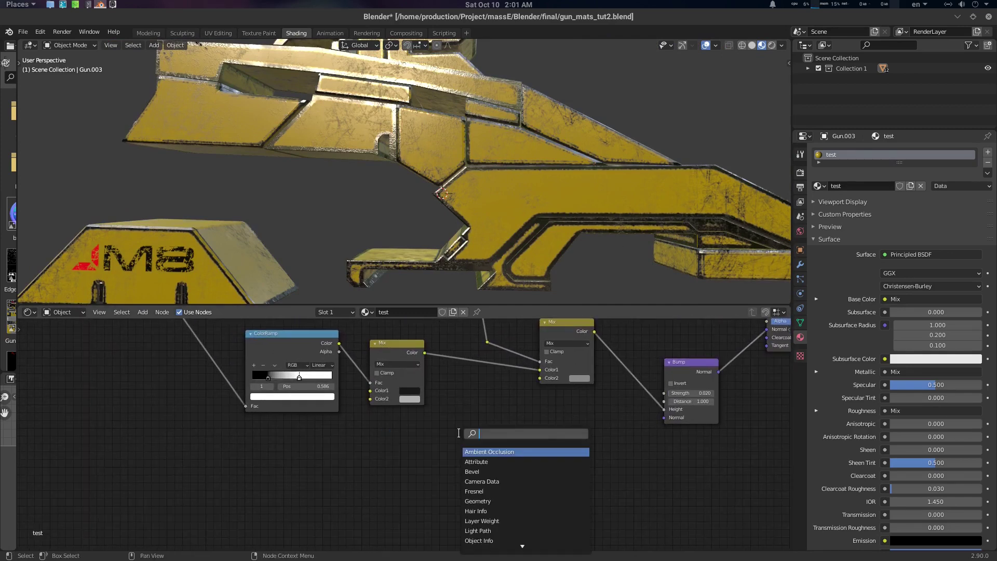
{"action": "type", "text": "image"}
{"action": "key", "text": "Return"}
{"action": "left_click", "coordinate": [458, 431]}
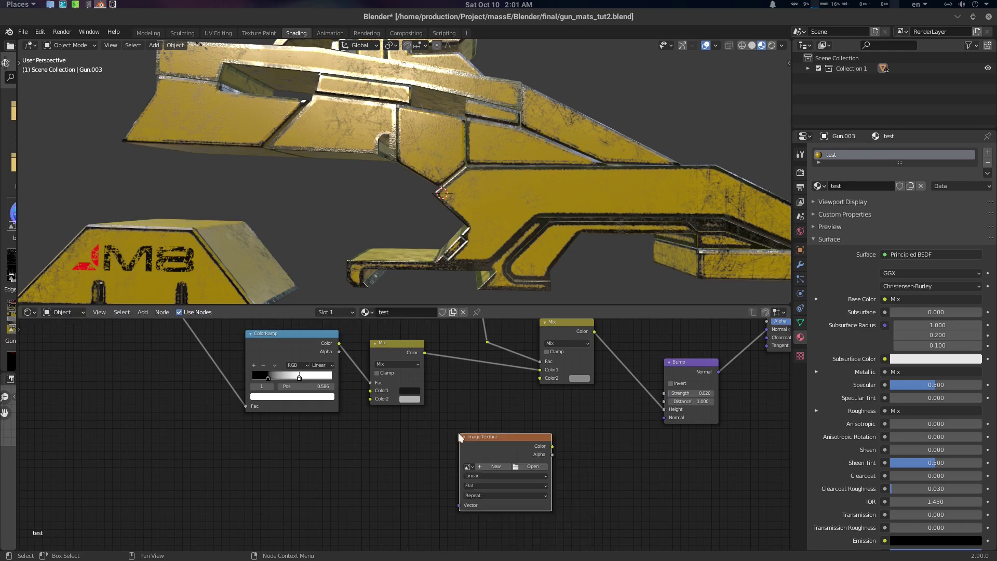
Step: Create a new 4096 × 4096 px image named normalBolt in the Image Texture node, with a fully transparent black fill
{"action": "scroll", "coordinate": [630, 482], "scroll_direction": "up", "scroll_amount": 5}
{"action": "middle_click_drag", "start_coordinate": [622, 502], "coordinate": [587, 432]}
{"action": "left_click", "coordinate": [503, 411]}
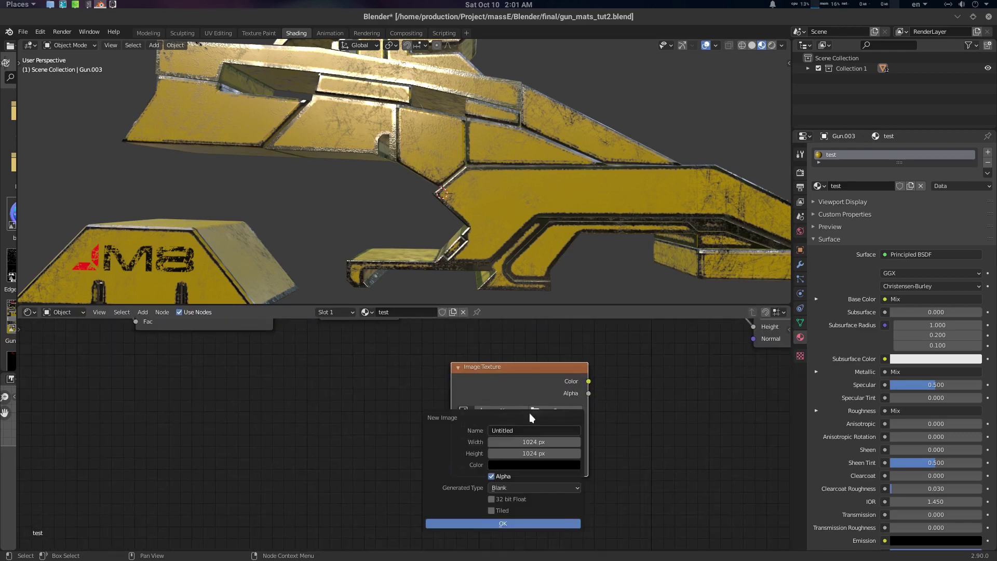
{"action": "left_click", "coordinate": [532, 431]}
{"action": "type", "text": "no"}
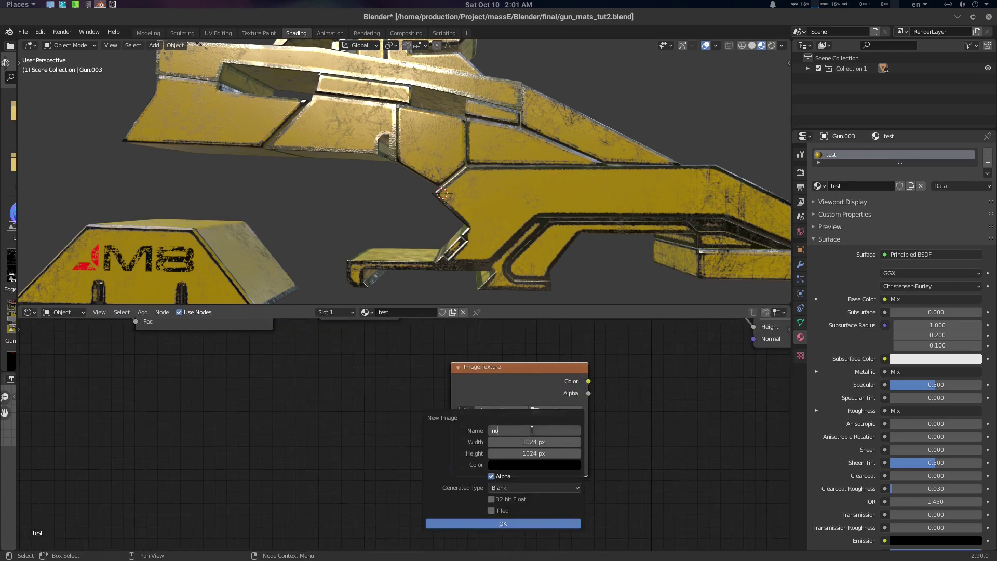
{"action": "type", "text": "rmalBolt"}
{"action": "left_click", "coordinate": [538, 442]}
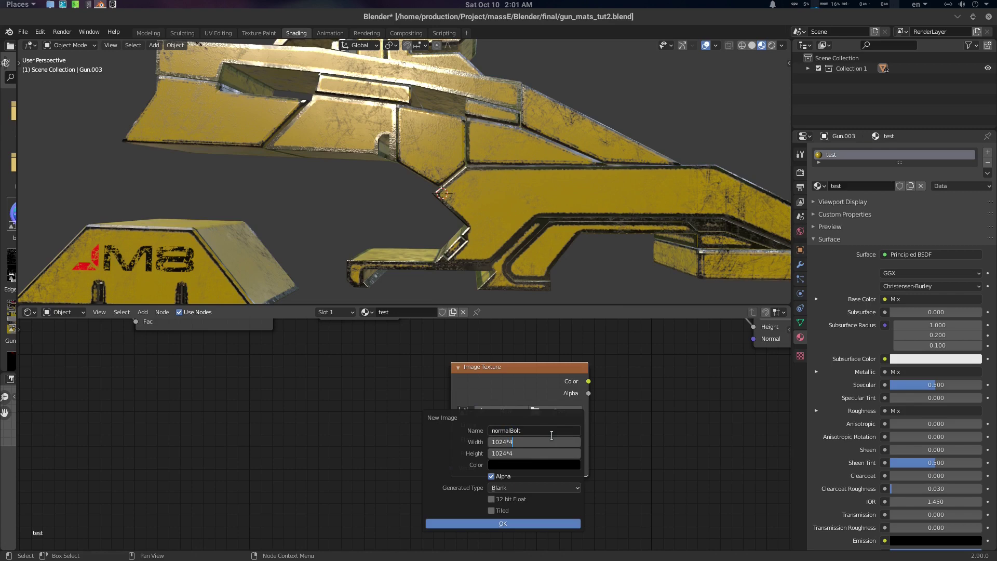
{"action": "key", "text": "Return"}
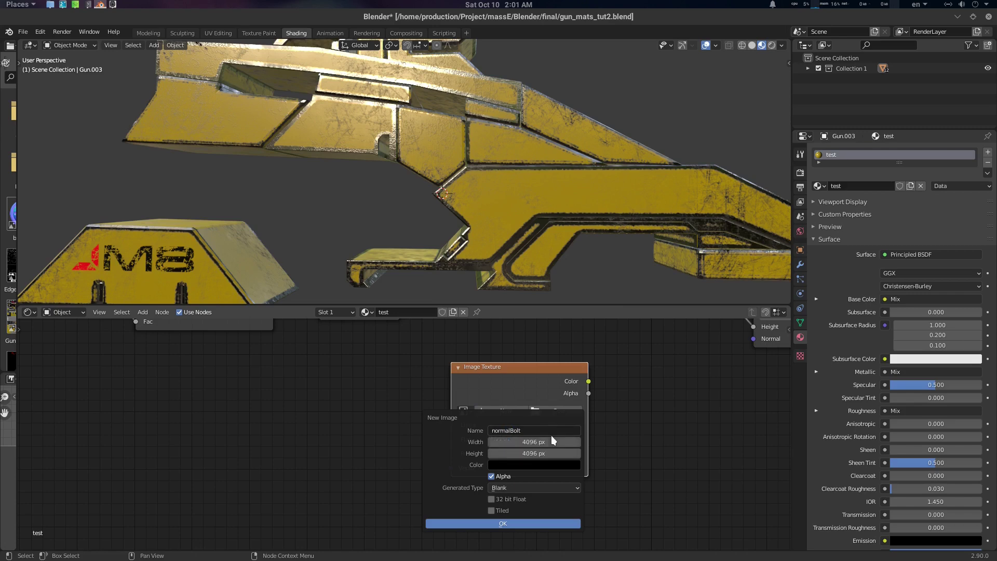
{"action": "left_click", "coordinate": [525, 465]}
{"action": "left_click_drag", "start_coordinate": [554, 449], "coordinate": [494, 450]}
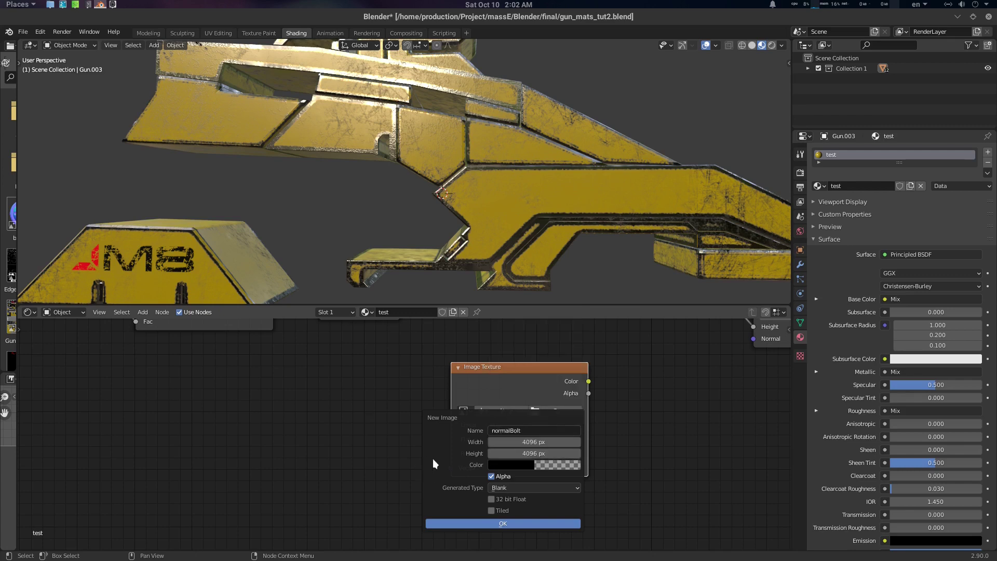
{"action": "left_click", "coordinate": [520, 524]}
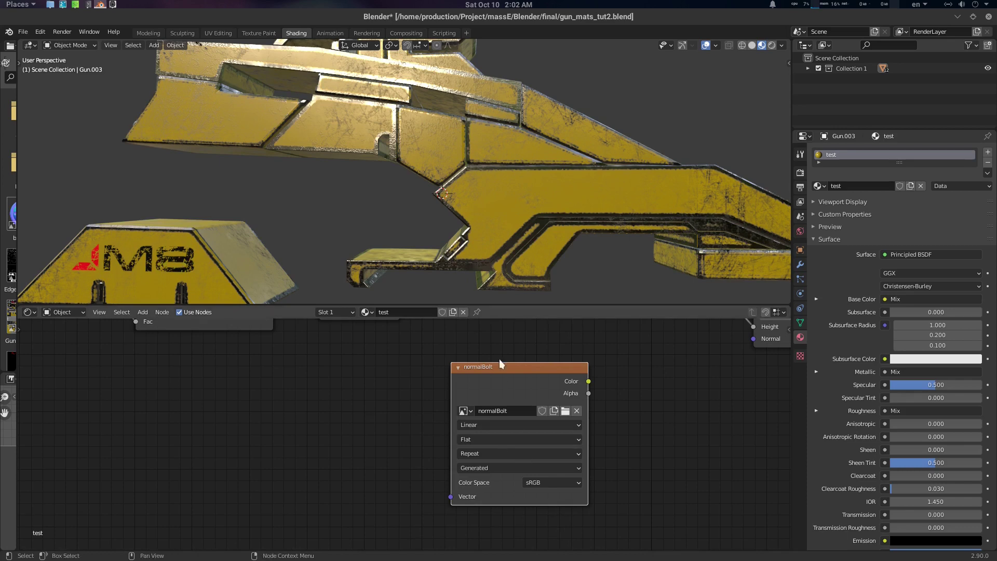
Step: Set the normalBolt image's color space to Non-Color and place its node below the ColorRamp and Mix nodes
{"action": "left_click_drag", "start_coordinate": [493, 383], "coordinate": [457, 378]}
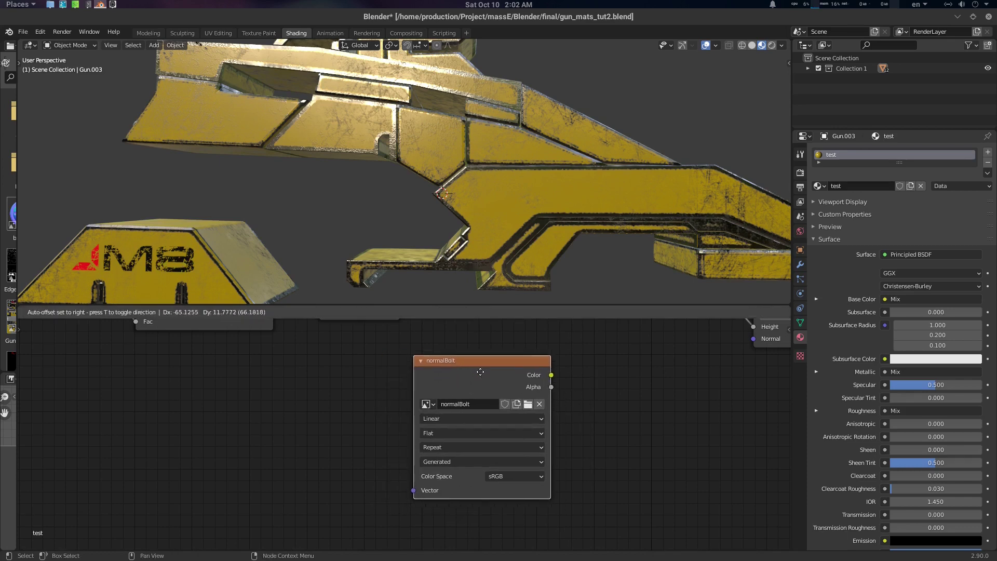
{"action": "left_click", "coordinate": [516, 478]}
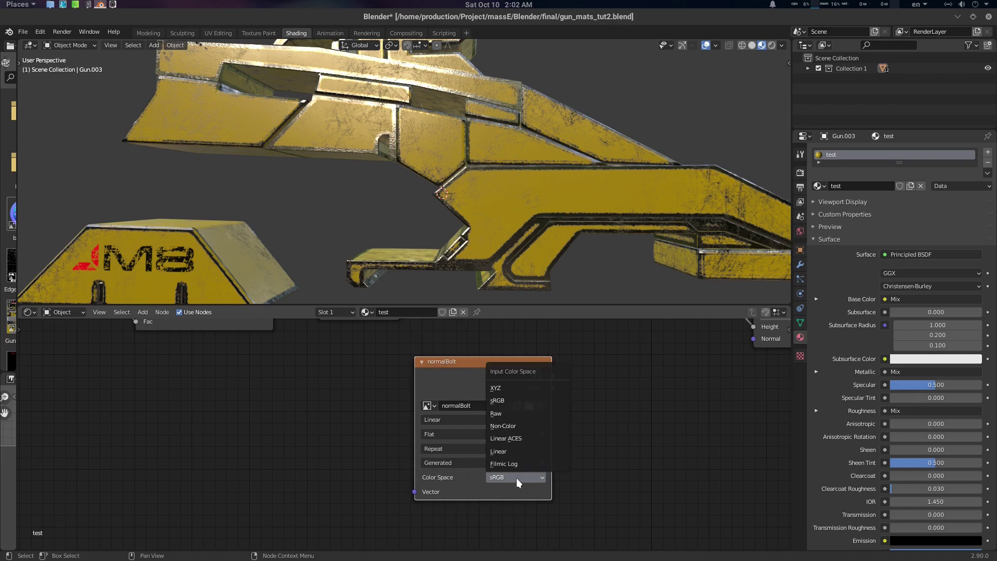
{"action": "left_click", "coordinate": [513, 423]}
{"action": "scroll", "coordinate": [522, 404], "scroll_direction": "down", "scroll_amount": 2}
{"action": "mouse_move", "coordinate": [553, 400]}
{"action": "middle_mouse_down"}
{"action": "mouse_move", "coordinate": [522, 404]}
{"action": "mouse_move", "coordinate": [559, 417]}
{"action": "middle_mouse_up"}
{"action": "left_click_drag", "start_coordinate": [459, 389], "coordinate": [382, 395]}
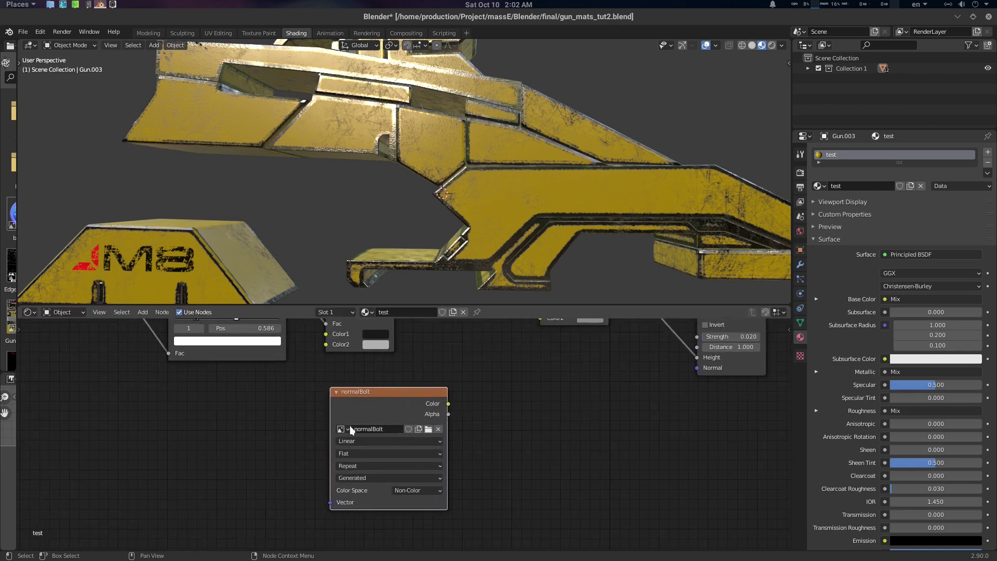
{"action": "middle_click_drag", "start_coordinate": [513, 422], "coordinate": [537, 440]}
{"action": "left_click", "coordinate": [563, 423]}
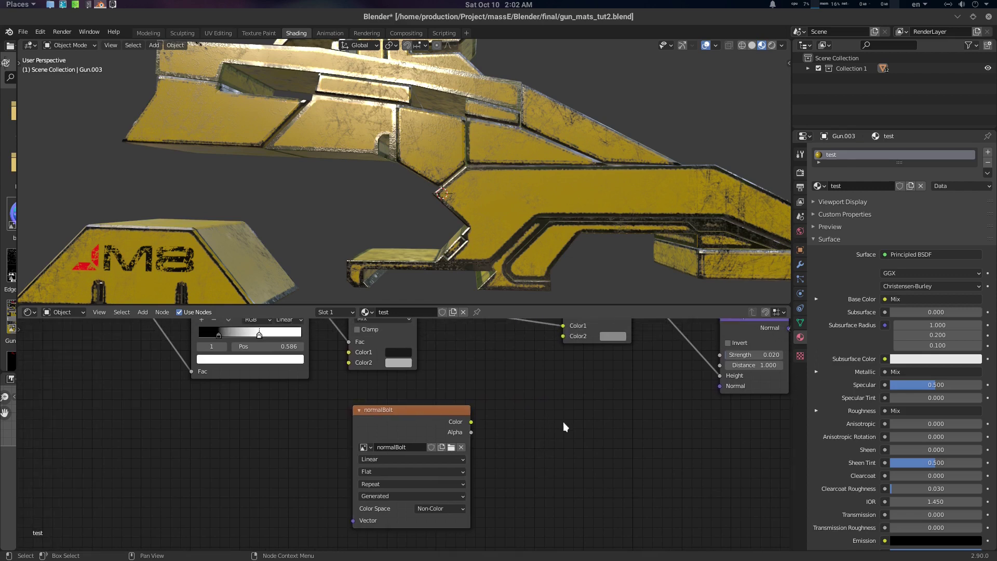
Step: Add a MixRGB node in the empty space beside the normalBolt node's outputs
{"action": "middle_click_drag", "start_coordinate": [601, 421], "coordinate": [551, 430]}
{"action": "scroll", "coordinate": [502, 430], "scroll_direction": "down", "scroll_amount": 2}
{"action": "scroll", "coordinate": [551, 430], "scroll_direction": "up", "scroll_amount": 1}
{"action": "middle_click_drag", "start_coordinate": [477, 434], "coordinate": [487, 399]}
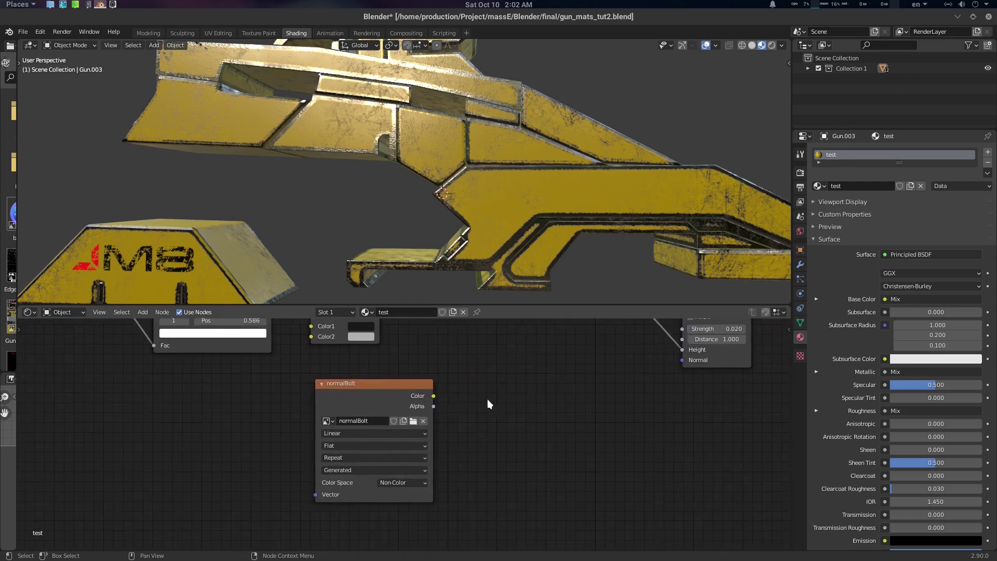
{"action": "key", "text": "shift+a"}
{"action": "left_click", "coordinate": [497, 386]}
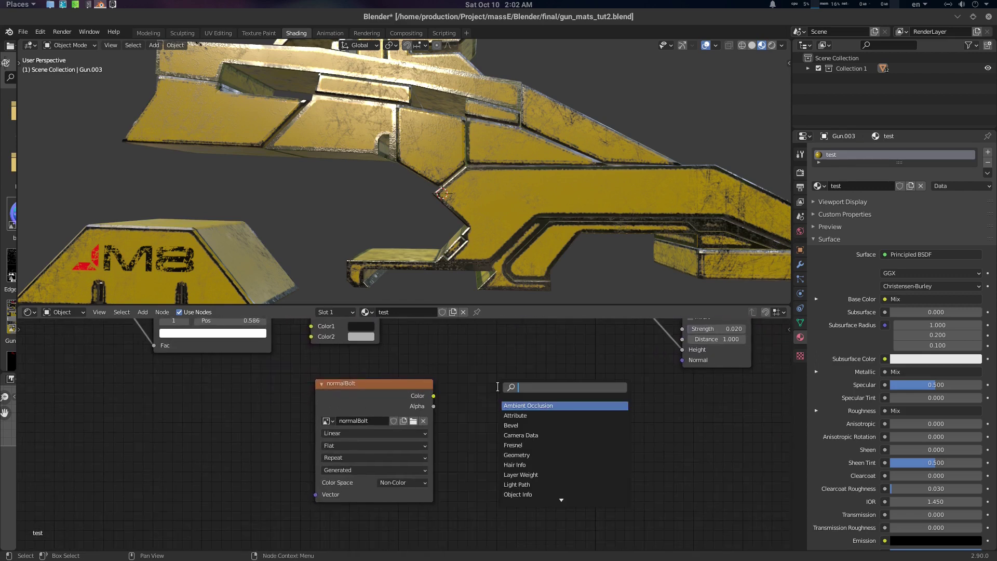
{"action": "type", "text": "mix"}
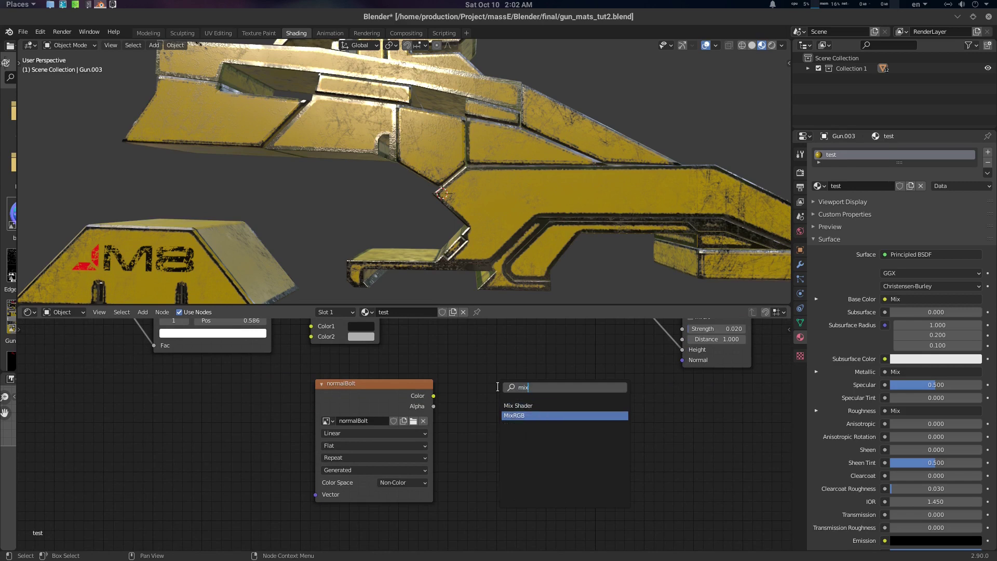
{"action": "key", "text": "Return"}
{"action": "left_click", "coordinate": [475, 390]}
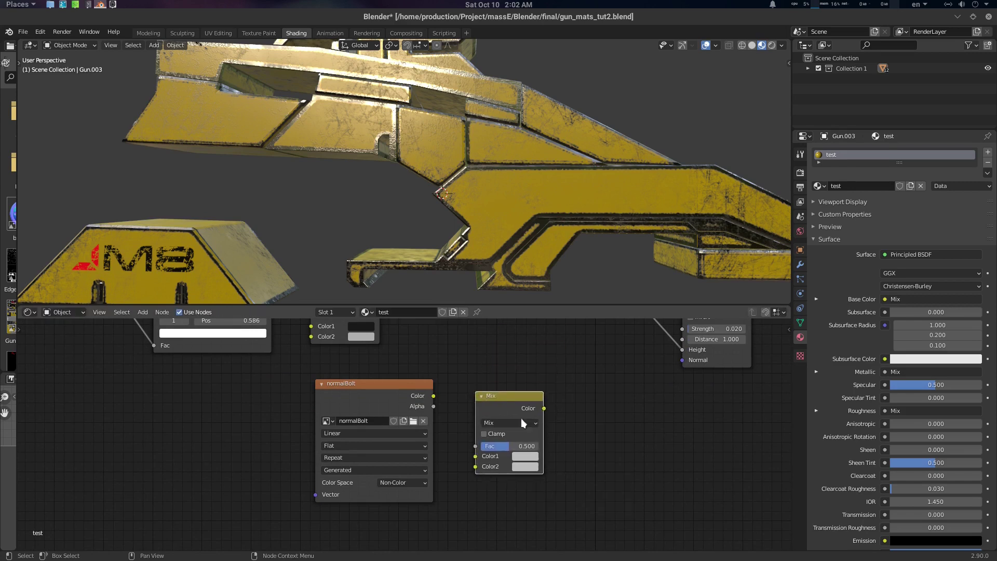
Step: Move the normalBolt node farther down and away from the new Mix node's inputs
{"action": "scroll", "coordinate": [522, 418], "scroll_direction": "up", "scroll_amount": 1}
{"action": "middle_click_drag", "start_coordinate": [608, 451], "coordinate": [583, 439]}
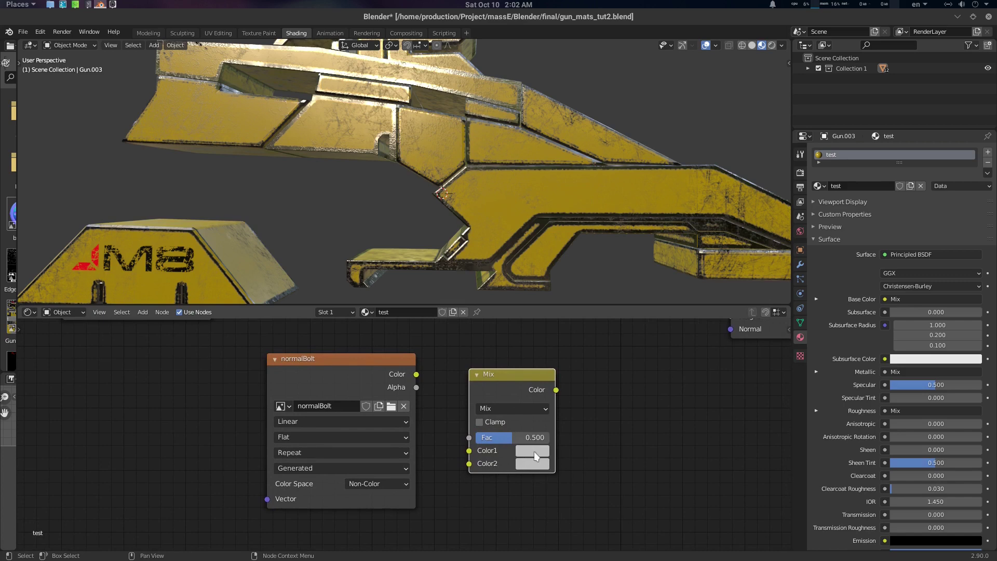
{"action": "middle_click_drag", "start_coordinate": [541, 454], "coordinate": [584, 452]}
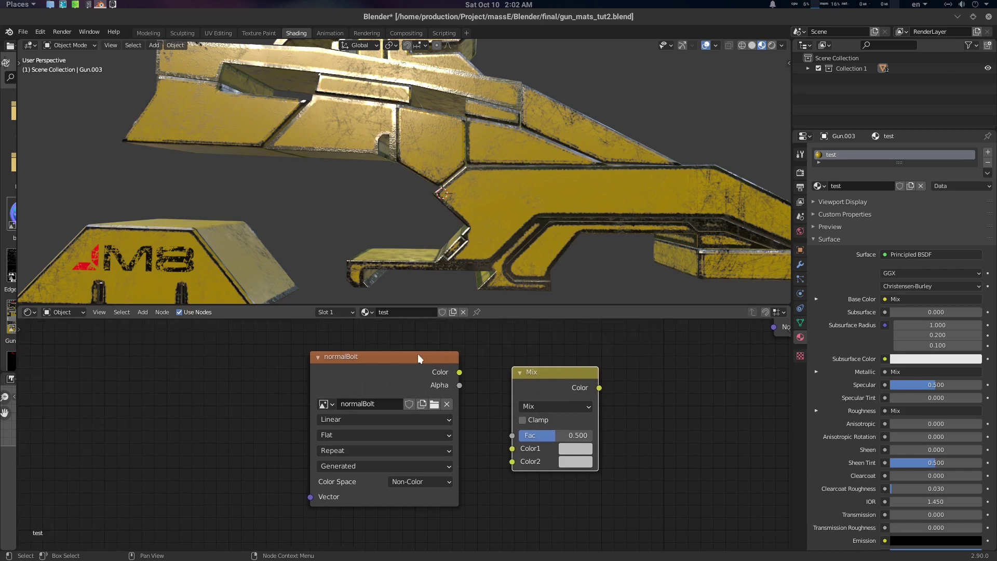
{"action": "left_click_drag", "start_coordinate": [417, 353], "coordinate": [331, 477]}
{"action": "middle_click_drag", "start_coordinate": [412, 408], "coordinate": [434, 422]}
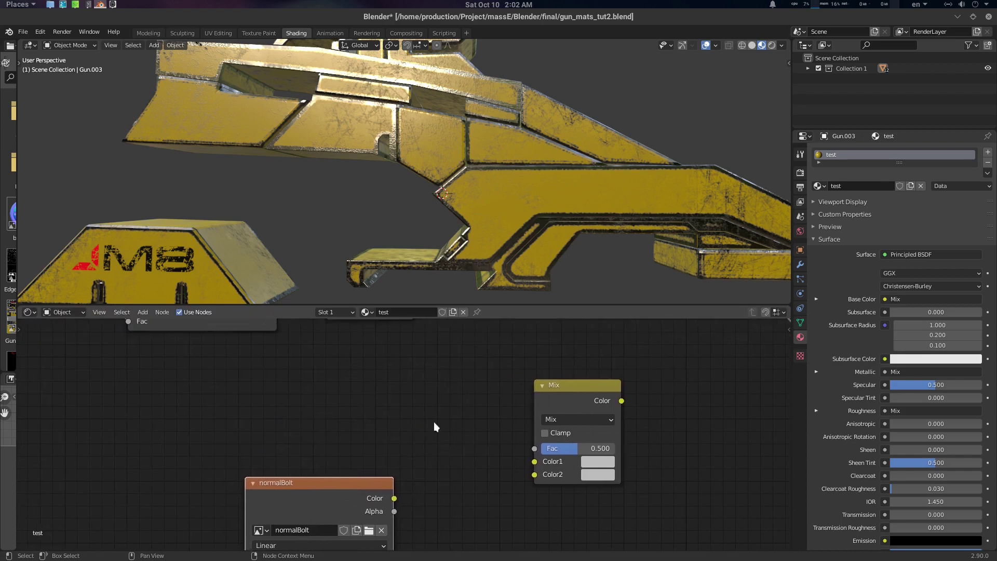
Step: Connect the normalBolt node's Color output to the new Mix node's Color2 input
{"action": "left_click", "coordinate": [337, 380]}
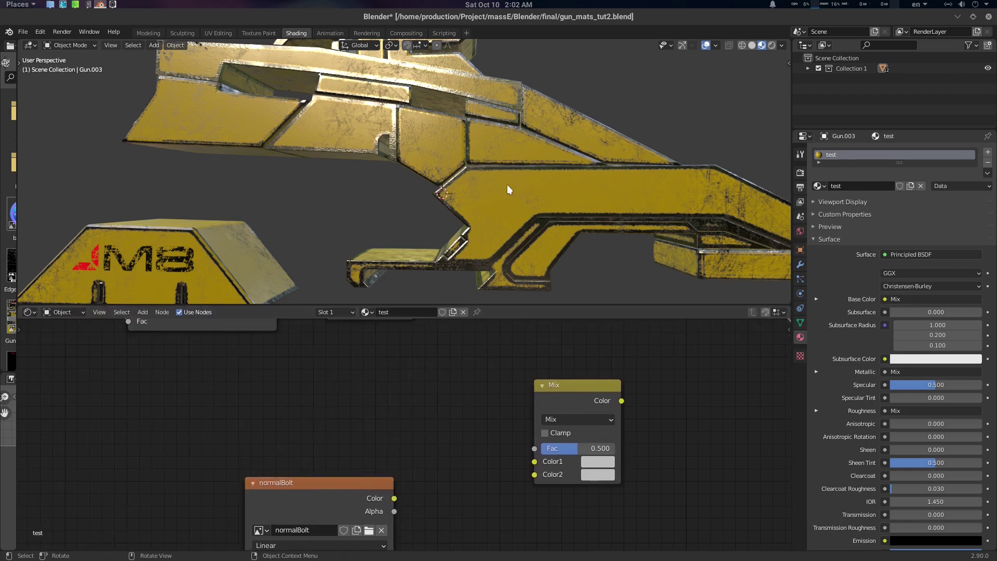
{"action": "scroll", "coordinate": [499, 131], "scroll_direction": "down", "scroll_amount": 3}
{"action": "middle_click_drag", "start_coordinate": [498, 131], "coordinate": [524, 165]}
{"action": "middle_click_drag", "start_coordinate": [405, 454], "coordinate": [444, 424]}
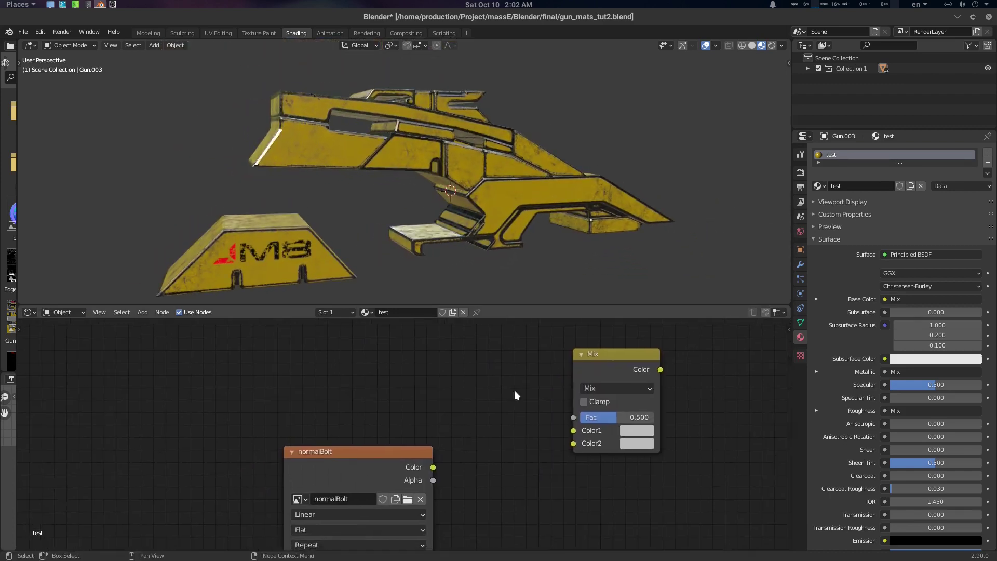
{"action": "mouse_move", "coordinate": [503, 406]}
{"action": "middle_mouse_down"}
{"action": "mouse_move", "coordinate": [493, 401]}
{"action": "mouse_move", "coordinate": [503, 420]}
{"action": "middle_mouse_up"}
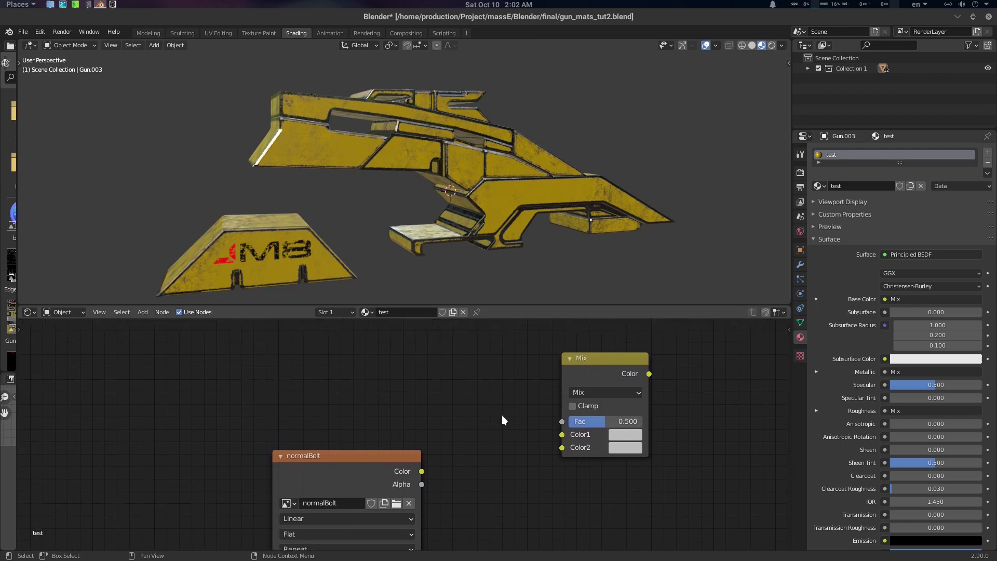
{"action": "left_click", "coordinate": [628, 435]}
{"action": "middle_click_drag", "start_coordinate": [649, 434], "coordinate": [621, 419]}
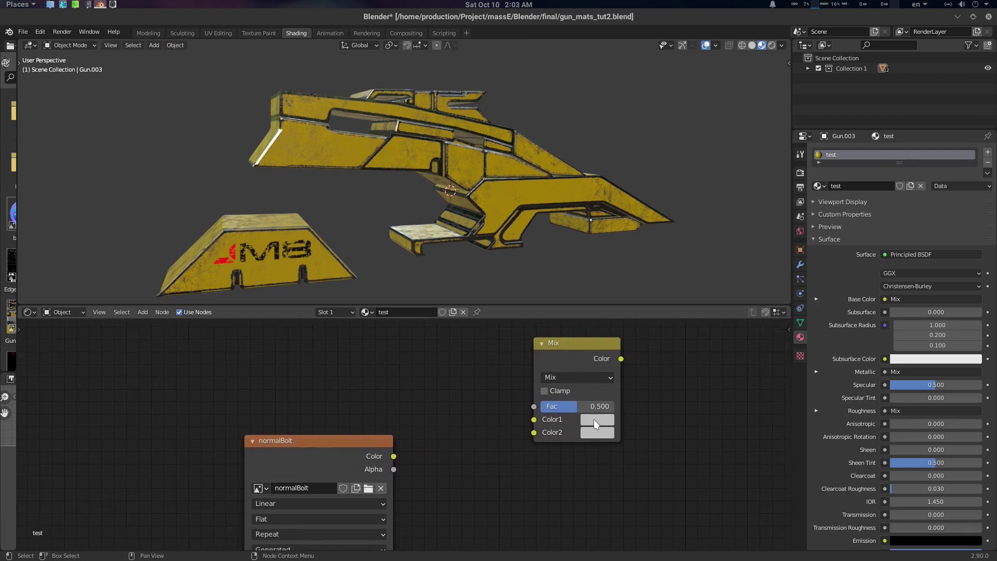
{"action": "scroll", "coordinate": [607, 420], "scroll_direction": "up", "scroll_amount": 1}
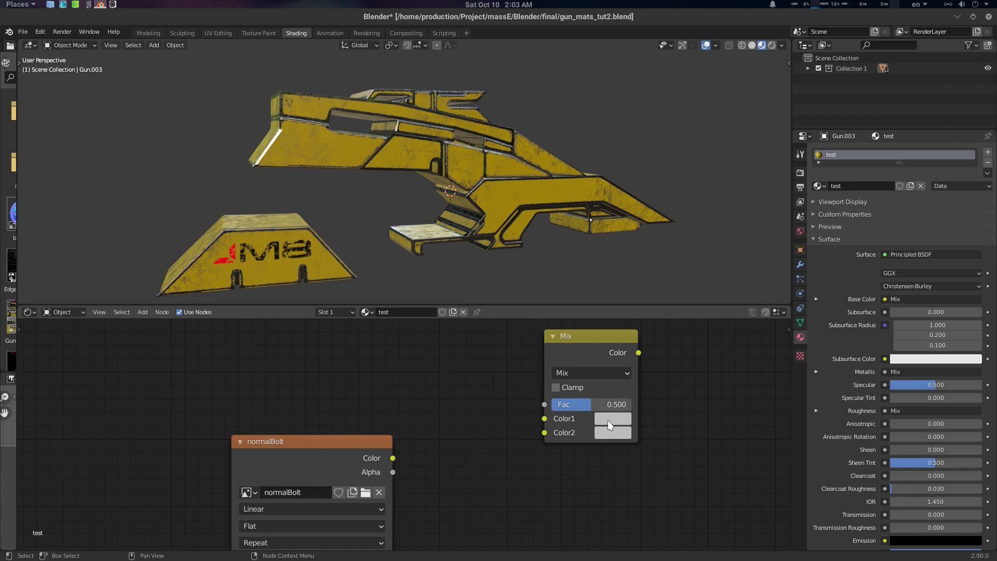
{"action": "left_click_drag", "start_coordinate": [394, 459], "coordinate": [422, 360]}
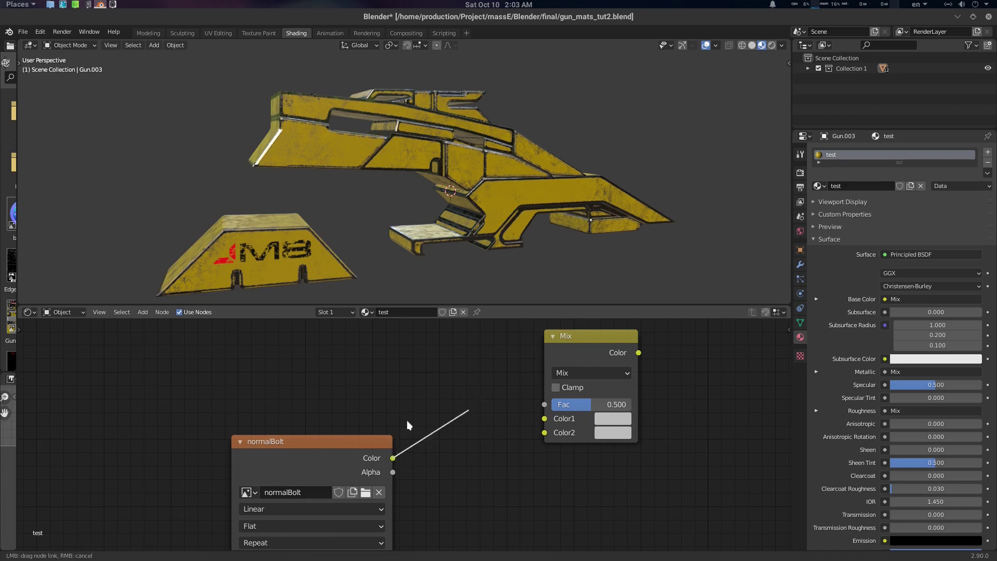
{"action": "left_click_drag", "start_coordinate": [409, 398], "coordinate": [544, 436]}
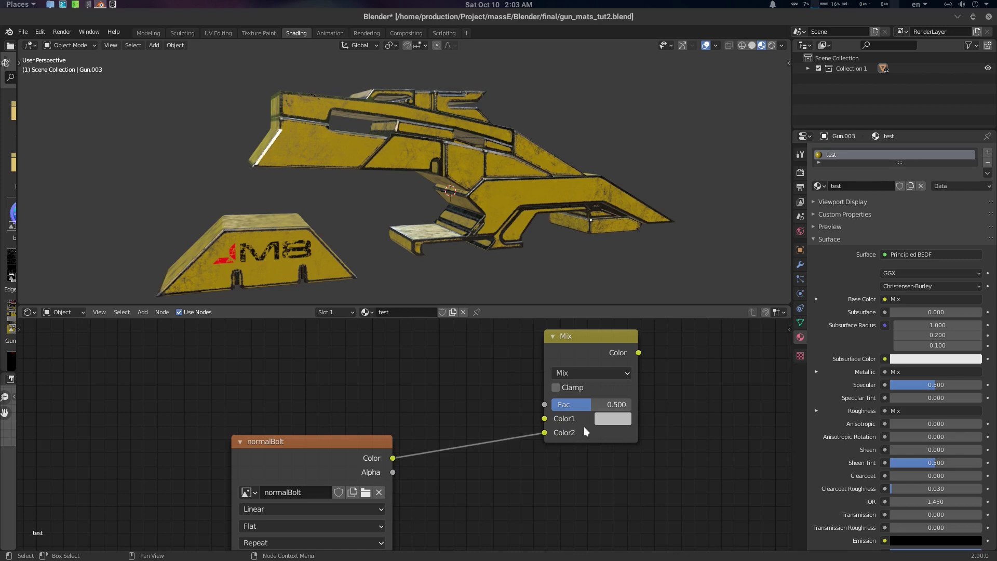
Step: Set the Mix node's Color1 to flat normal-map blue in RGB, with red and green at 0.500 and blue at maximum
{"action": "left_click", "coordinate": [620, 423]}
{"action": "left_click", "coordinate": [620, 421]}
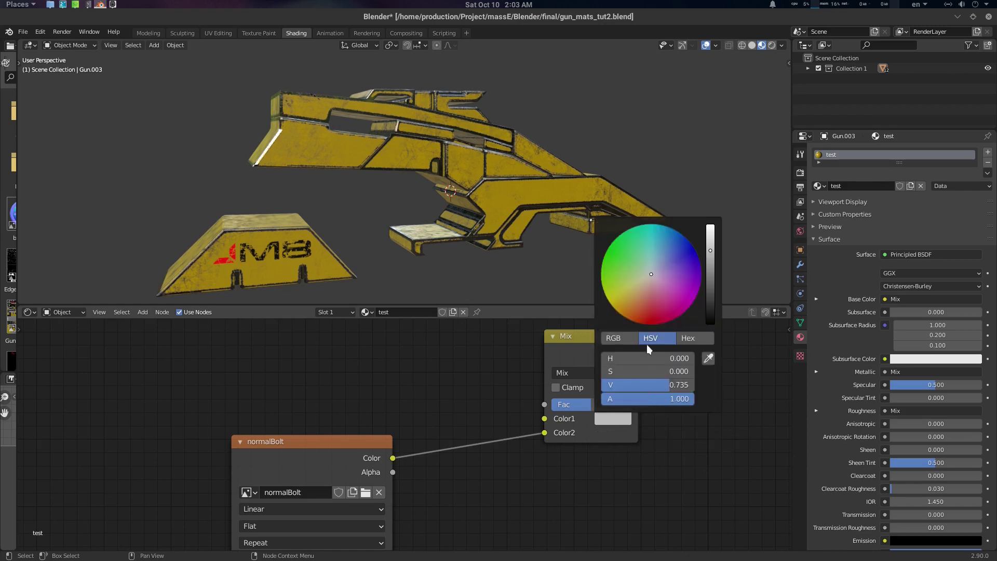
{"action": "left_click", "coordinate": [618, 339]}
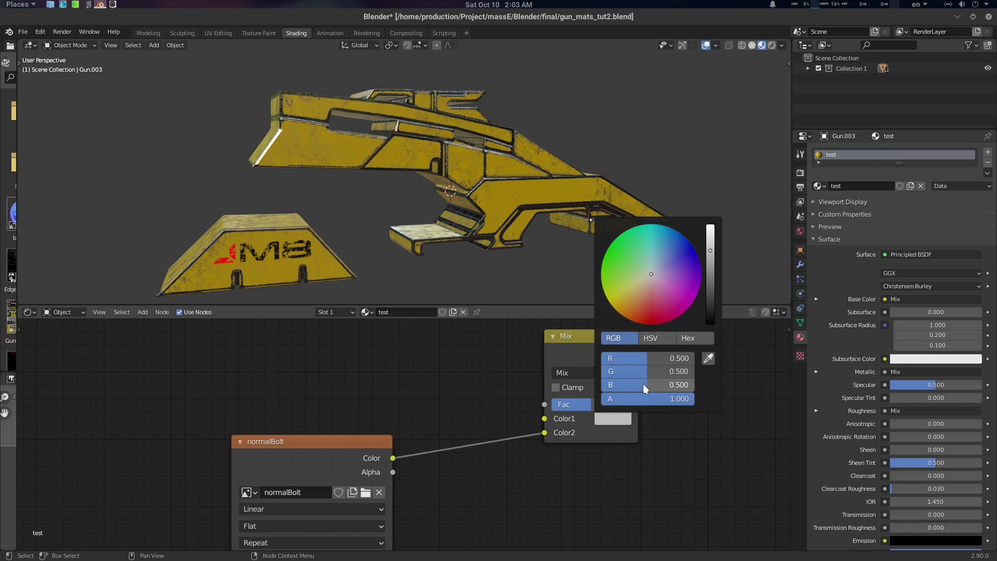
{"action": "left_click_drag", "start_coordinate": [642, 384], "coordinate": [690, 385]}
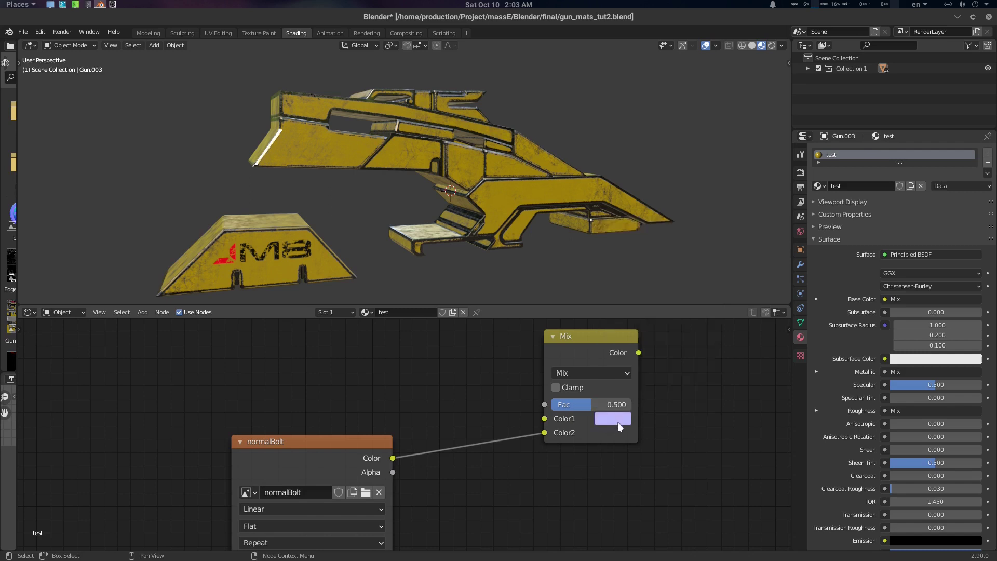
Step: Preview the new Mix node's output on the gun through the emission viewer and set its Fac to 0.000
{"action": "middle_click_drag", "start_coordinate": [670, 421], "coordinate": [630, 438]}
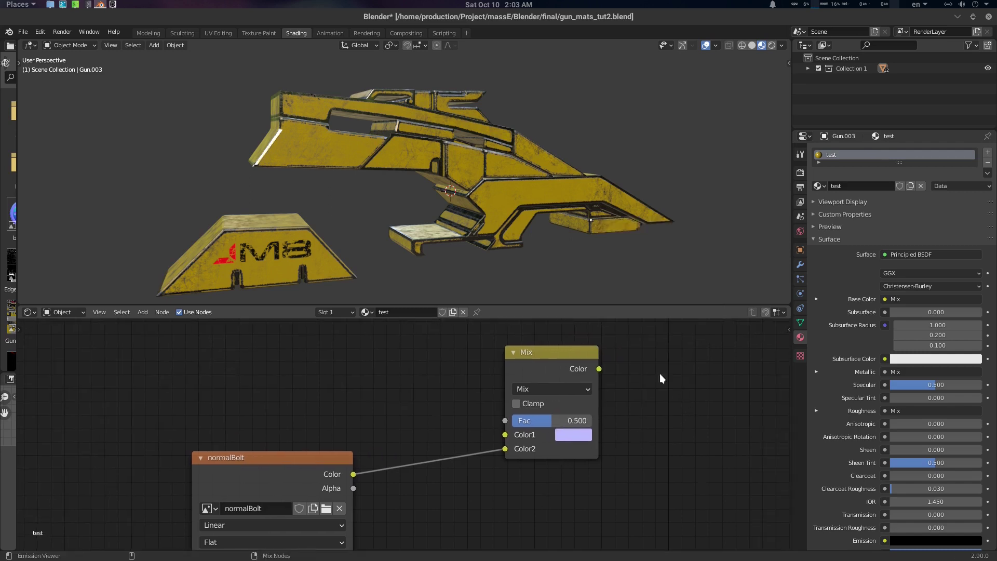
{"action": "left_click", "coordinate": [563, 354], "text": "ctrl+shift"}
{"action": "middle_click_drag", "start_coordinate": [531, 200], "coordinate": [503, 213]}
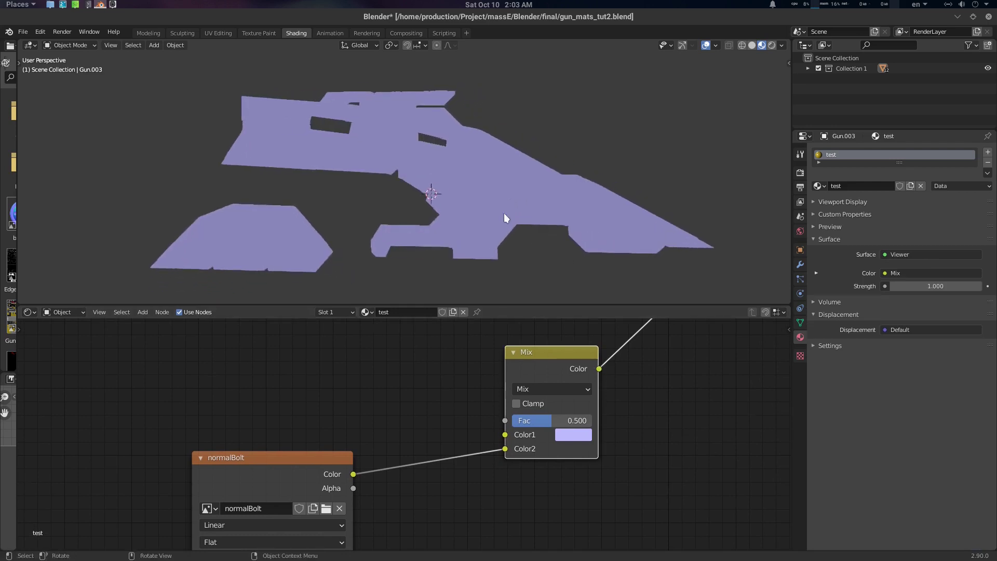
{"action": "left_click_drag", "start_coordinate": [591, 420], "coordinate": [496, 448]}
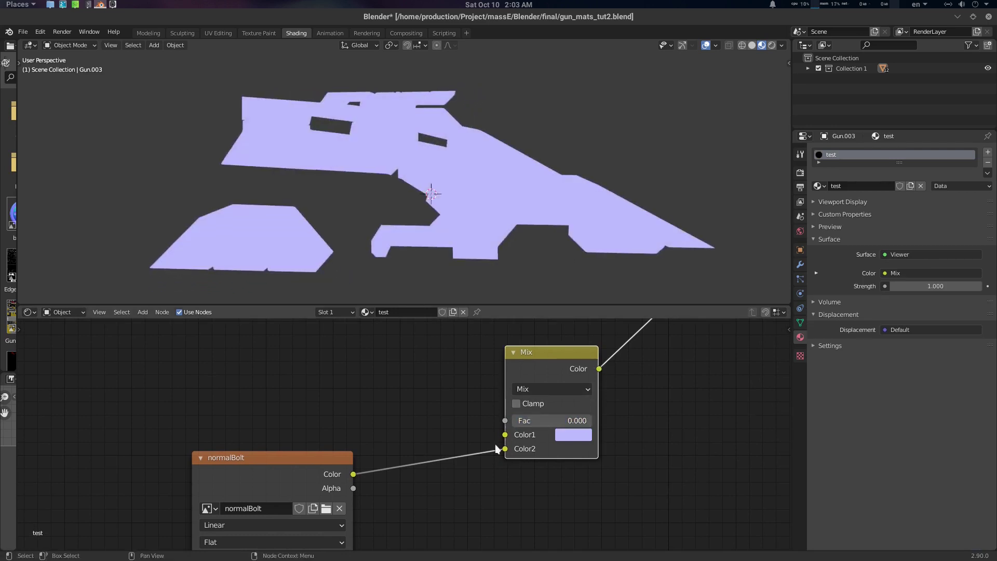
Step: Connect the normalBolt node's Alpha output to the Mix node's Fac and move the image node closer to it
{"action": "mouse_move", "coordinate": [354, 482]}
{"action": "left_mouse_down"}
{"action": "mouse_move", "coordinate": [386, 412]}
{"action": "mouse_move", "coordinate": [289, 349]}
{"action": "mouse_move", "coordinate": [395, 377]}
{"action": "mouse_move", "coordinate": [355, 410]}
{"action": "mouse_move", "coordinate": [433, 406]}
{"action": "mouse_move", "coordinate": [504, 420]}
{"action": "left_mouse_up"}
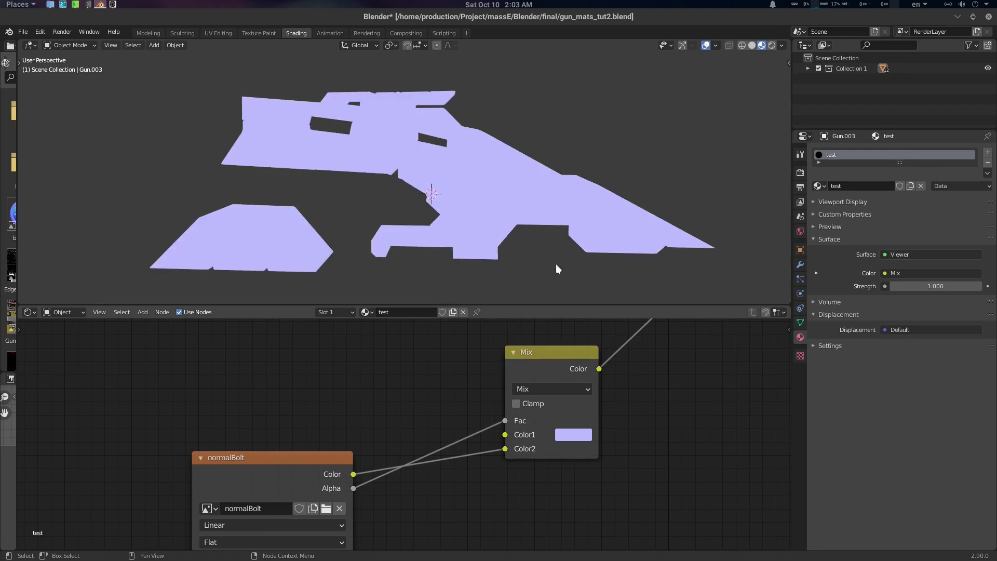
{"action": "middle_click_drag", "start_coordinate": [556, 264], "coordinate": [463, 181]}
{"action": "scroll", "coordinate": [463, 180], "scroll_direction": "up", "scroll_amount": 3}
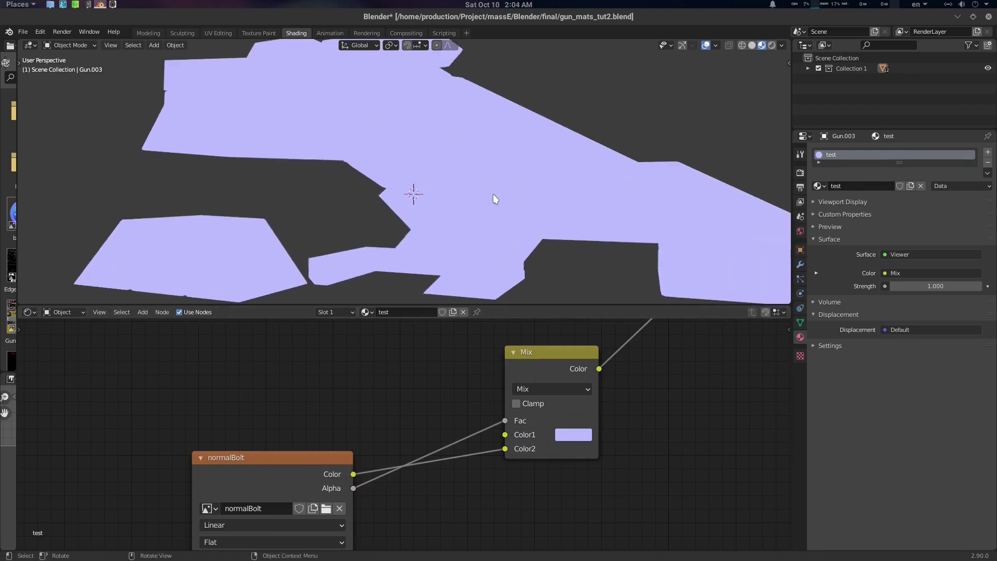
{"action": "scroll", "coordinate": [493, 194], "scroll_direction": "down", "scroll_amount": 4}
{"action": "middle_click_drag", "start_coordinate": [458, 203], "coordinate": [530, 179]}
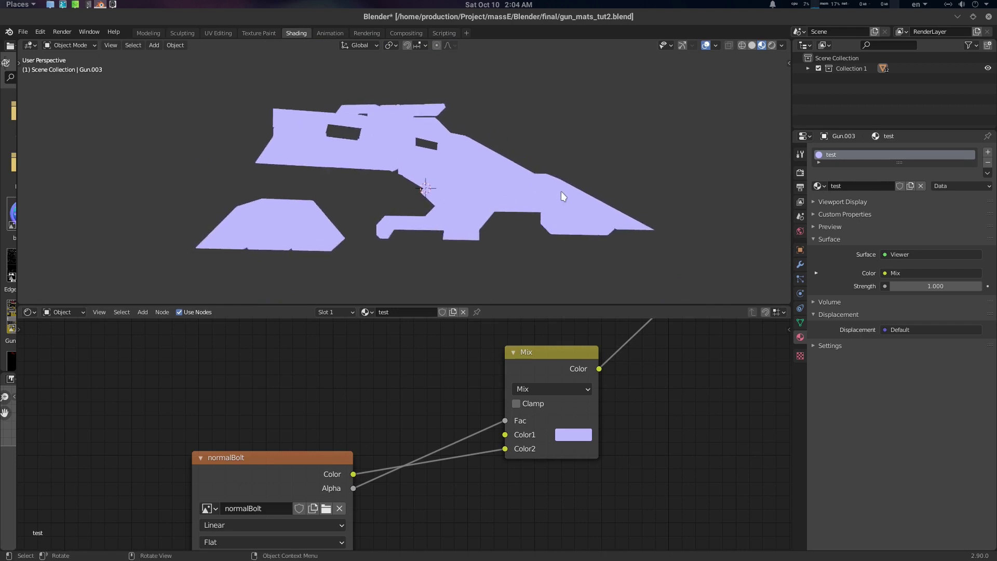
{"action": "left_click_drag", "start_coordinate": [278, 479], "coordinate": [290, 425]}
Step: Switch the gun to Texture Paint mode and make normalBolt the active texture slot for painting
{"action": "middle_click_drag", "start_coordinate": [476, 202], "coordinate": [479, 166]}
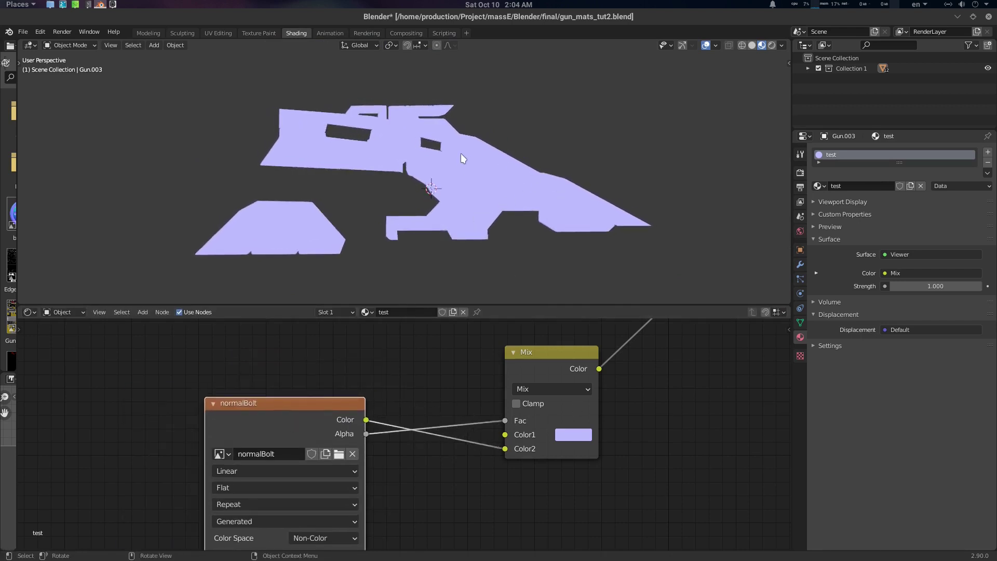
{"action": "key", "text": "ctrl+Tab"}
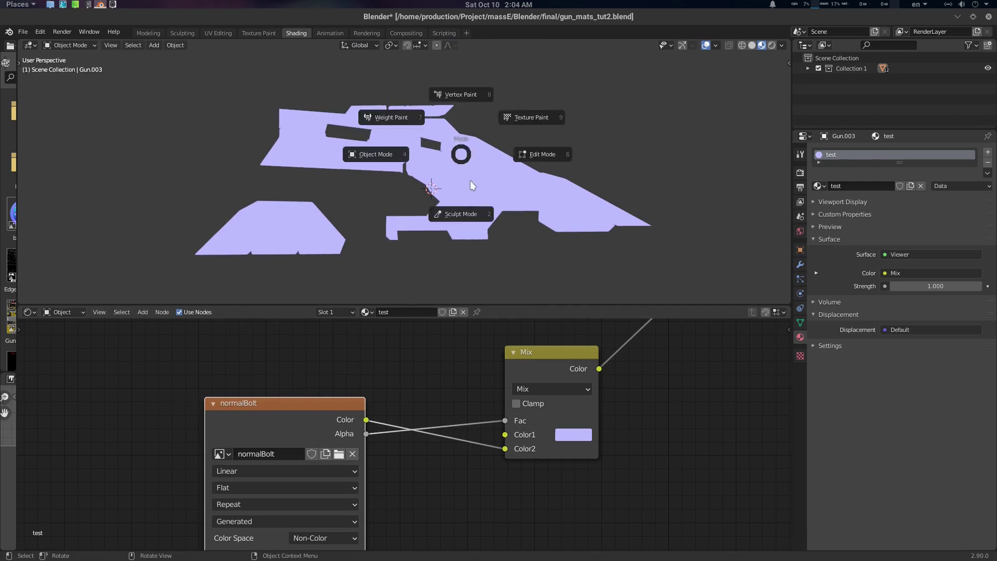
{"action": "left_click", "coordinate": [543, 118]}
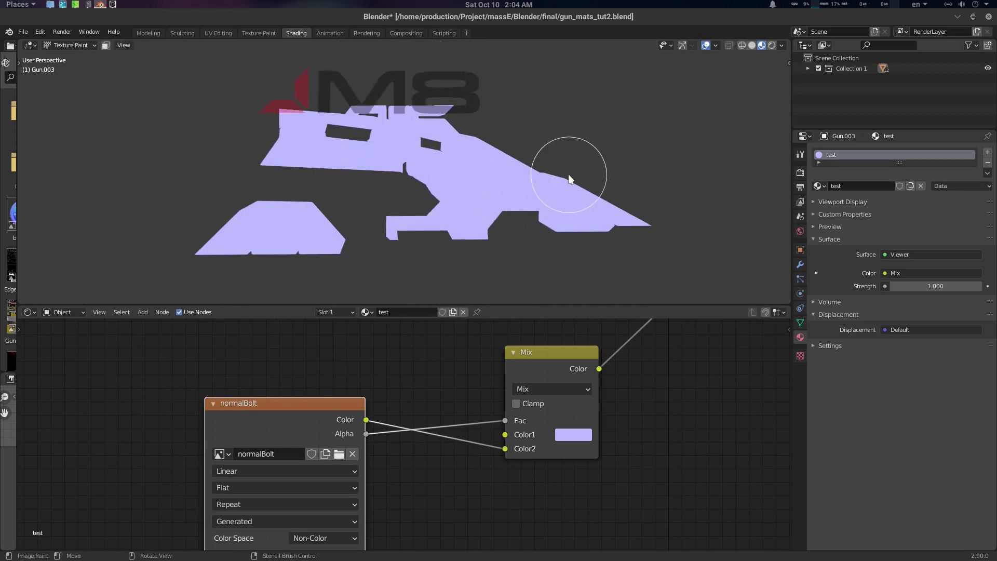
{"action": "key", "text": "n"}
{"action": "left_click", "coordinate": [722, 170]}
{"action": "scroll", "coordinate": [729, 156], "scroll_direction": "down", "scroll_amount": 1}
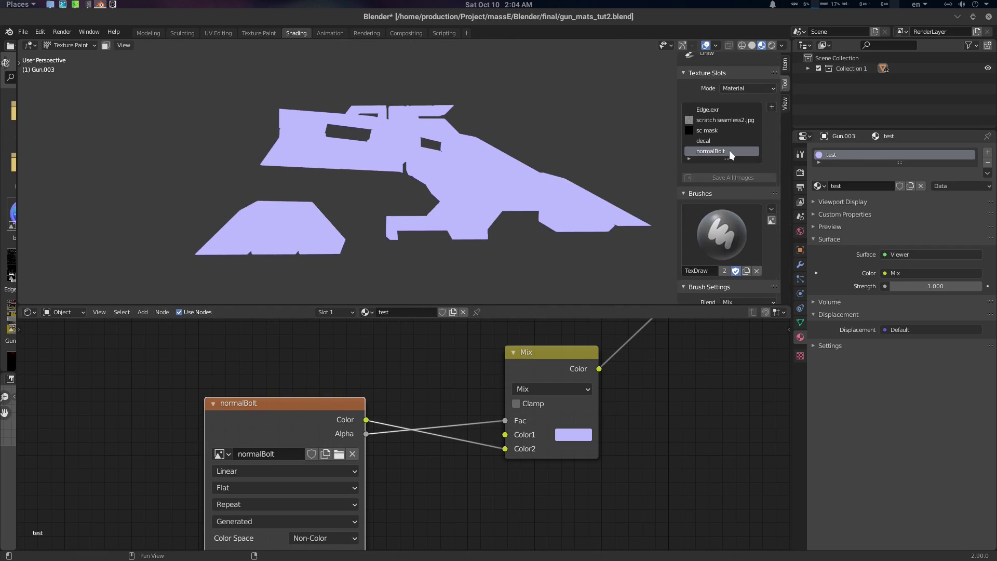
Step: Replace the brush texture with a new one using the bolt.png image and fit the stencil to the image's aspect
{"action": "scroll", "coordinate": [766, 165], "scroll_direction": "down", "scroll_amount": 12}
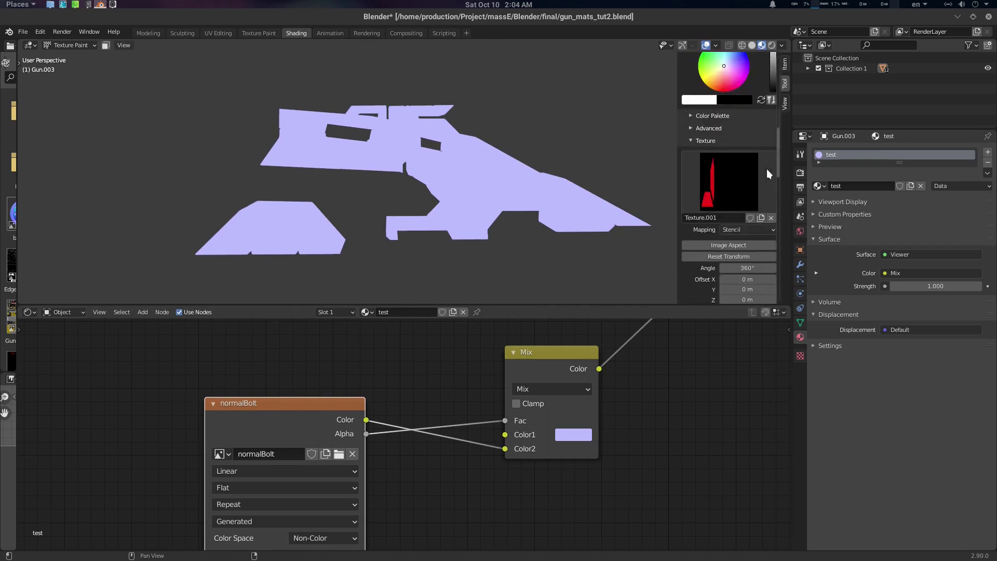
{"action": "left_click", "coordinate": [769, 218]}
{"action": "left_click", "coordinate": [741, 217]}
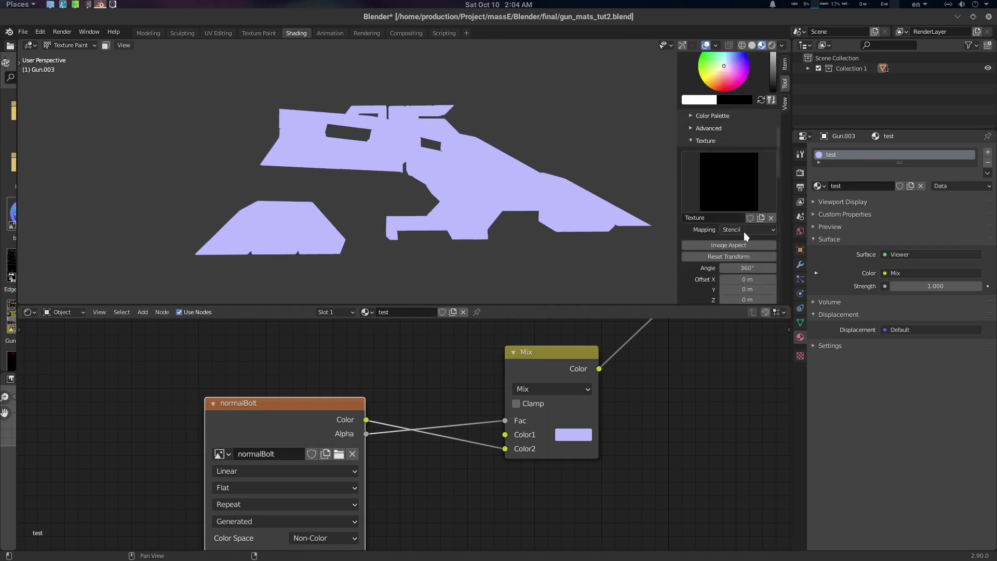
{"action": "left_click", "coordinate": [800, 355]}
{"action": "left_click", "coordinate": [933, 239]}
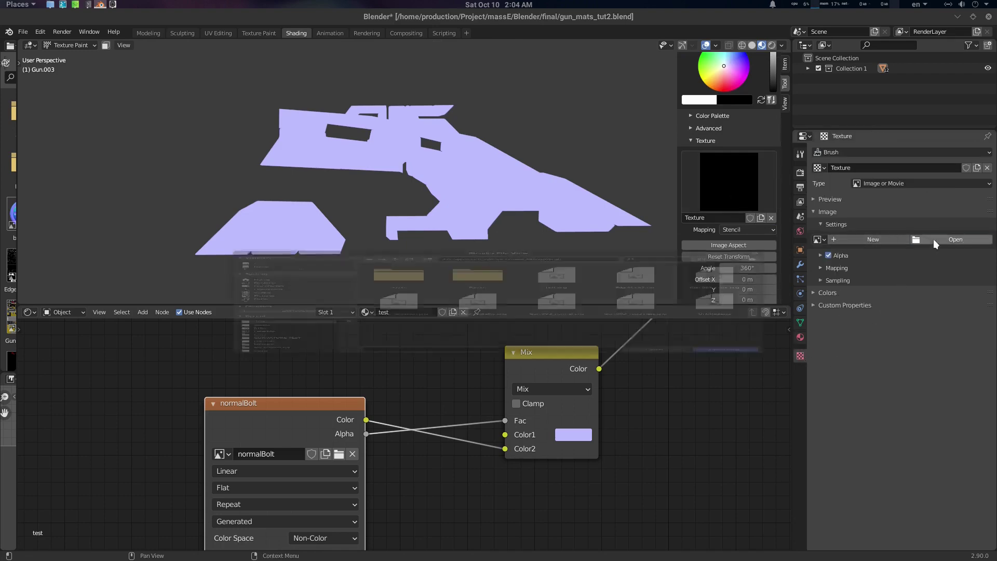
{"action": "double_click", "coordinate": [525, 236]}
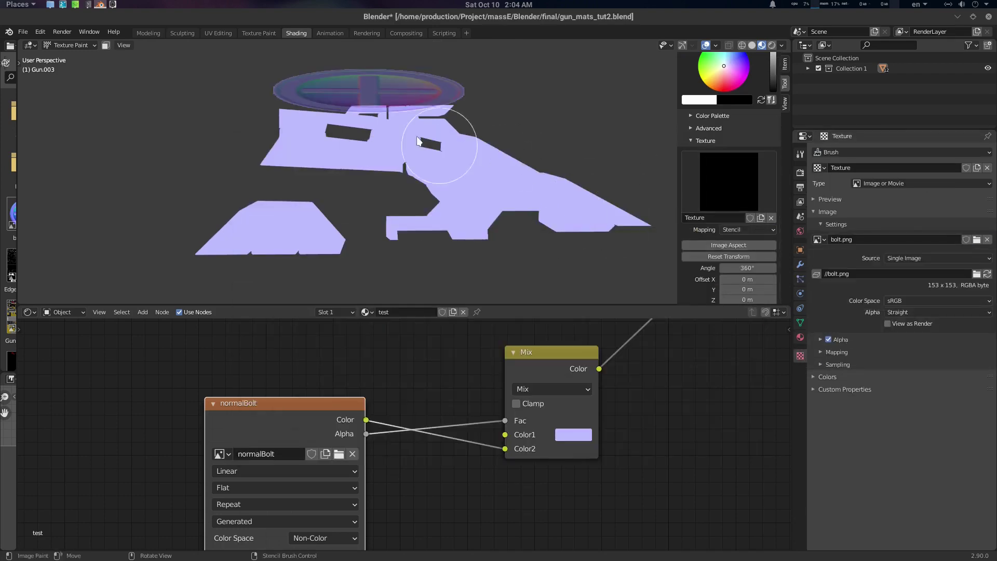
{"action": "left_click", "coordinate": [727, 244]}
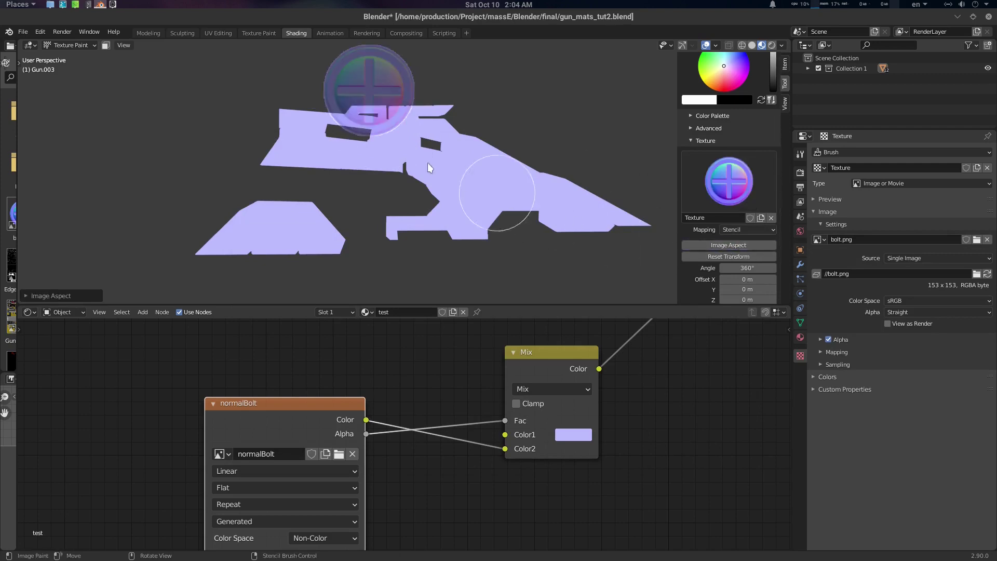
Step: Place the bolt stencil on the panel near the gun's middle, paint it in, and move the stencil aside
{"action": "right_click_drag", "start_coordinate": [362, 88], "coordinate": [503, 185]}
{"action": "scroll", "coordinate": [483, 180], "scroll_direction": "up", "scroll_amount": 3}
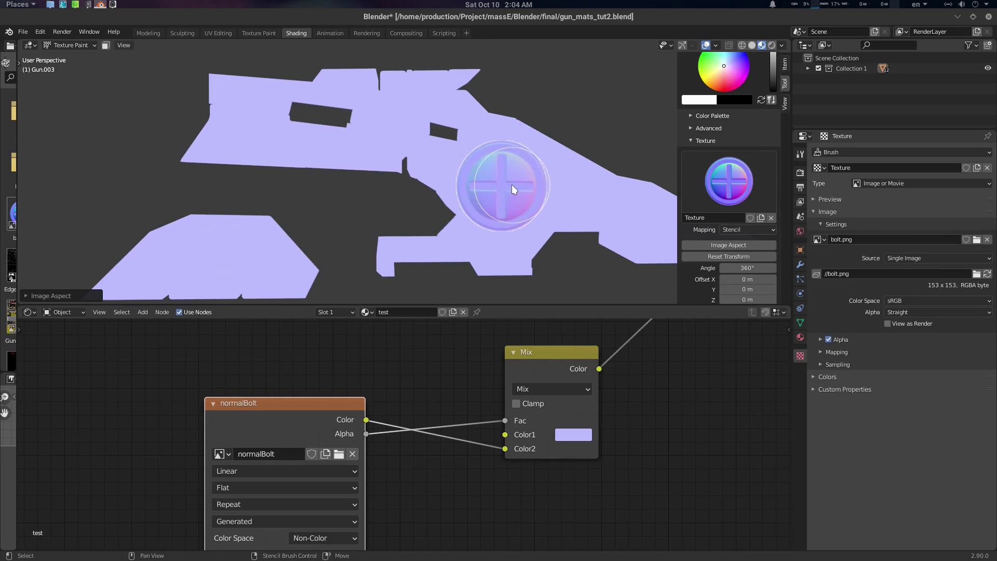
{"action": "mouse_move", "coordinate": [492, 179]}
{"action": "left_mouse_down"}
{"action": "mouse_move", "coordinate": [513, 203]}
{"action": "mouse_move", "coordinate": [462, 160]}
{"action": "mouse_move", "coordinate": [488, 184]}
{"action": "mouse_move", "coordinate": [499, 179]}
{"action": "left_mouse_up"}
{"action": "right_click_drag", "start_coordinate": [498, 178], "coordinate": [638, 229]}
{"action": "middle_click_drag", "start_coordinate": [639, 229], "coordinate": [441, 191]}
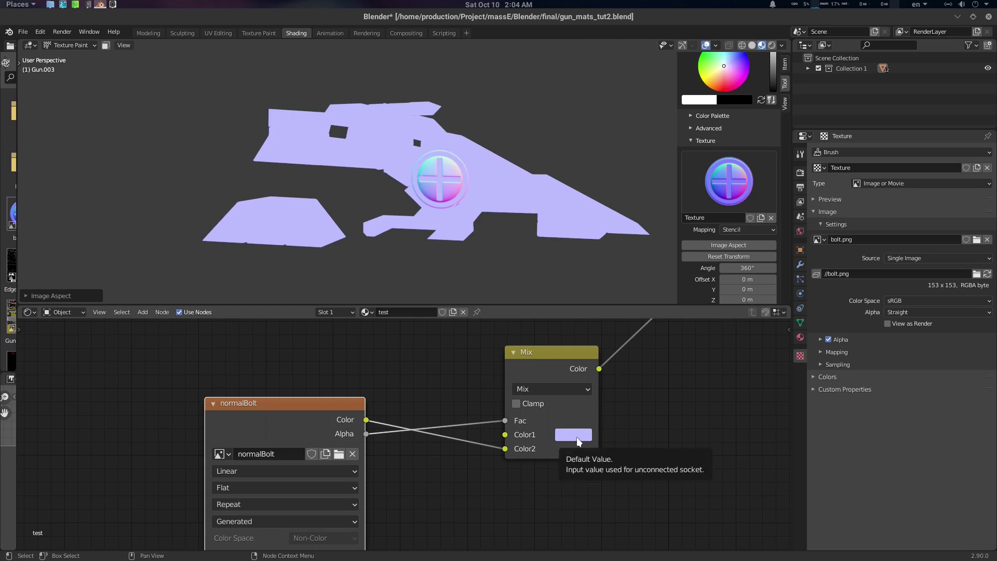
Step: Disconnect the Mix node's Fac input to compare the preview without alpha, and reconnect normalBolt's Alpha output to it
{"action": "left_click_drag", "start_coordinate": [342, 409], "coordinate": [327, 500]}
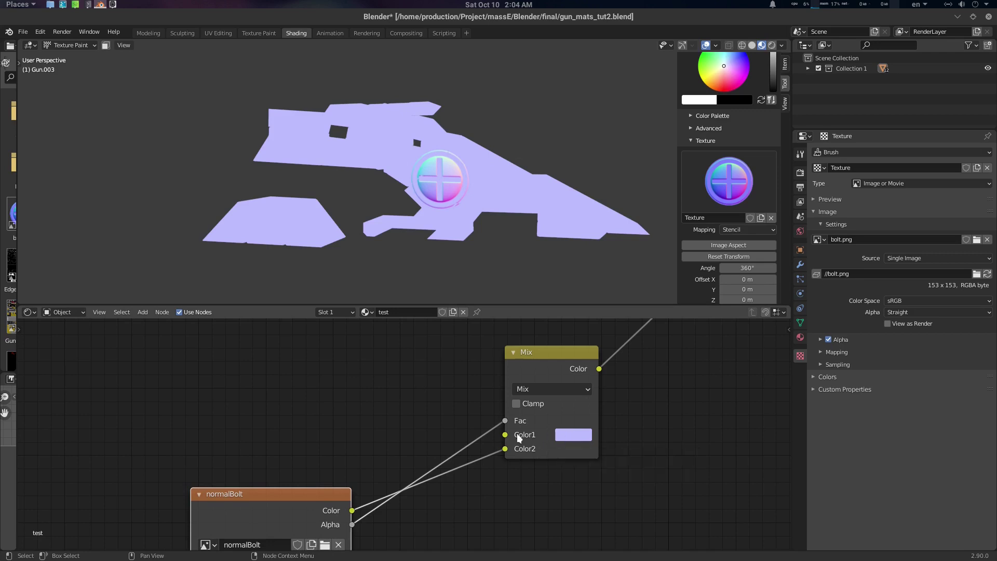
{"action": "left_click", "coordinate": [573, 438]}
{"action": "left_click_drag", "start_coordinate": [505, 423], "coordinate": [436, 420]}
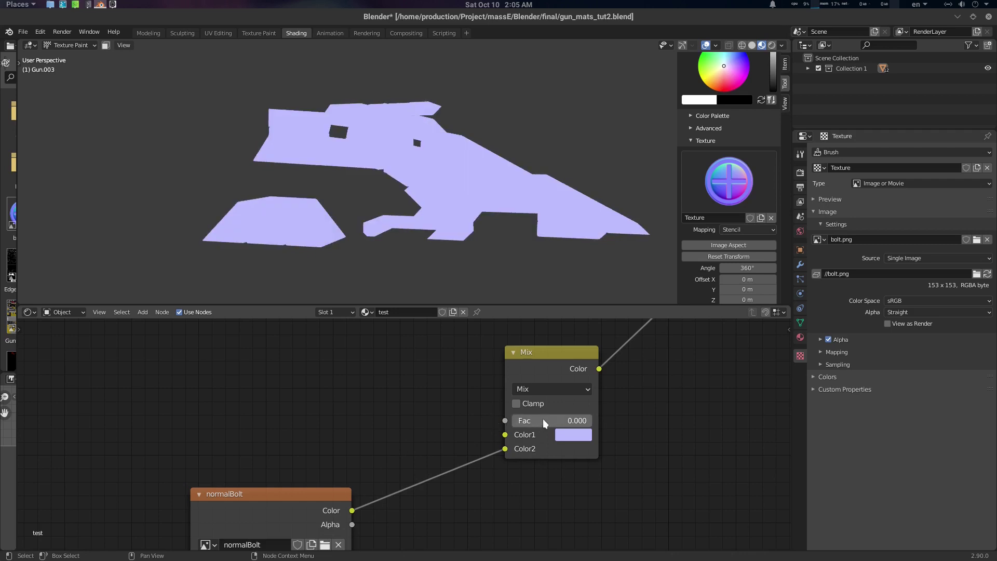
{"action": "left_click_drag", "start_coordinate": [544, 423], "coordinate": [401, 498]}
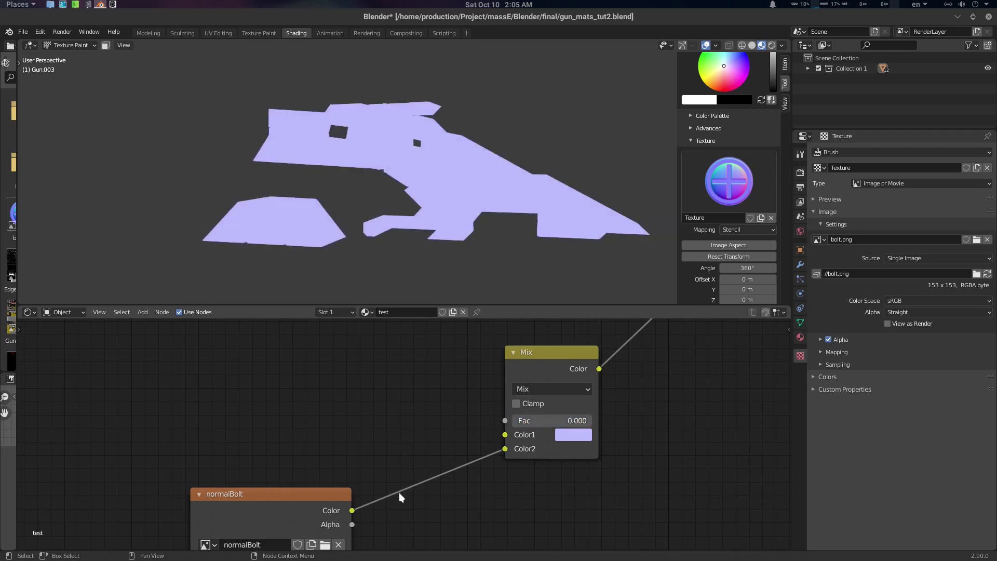
{"action": "left_click_drag", "start_coordinate": [352, 524], "coordinate": [505, 420]}
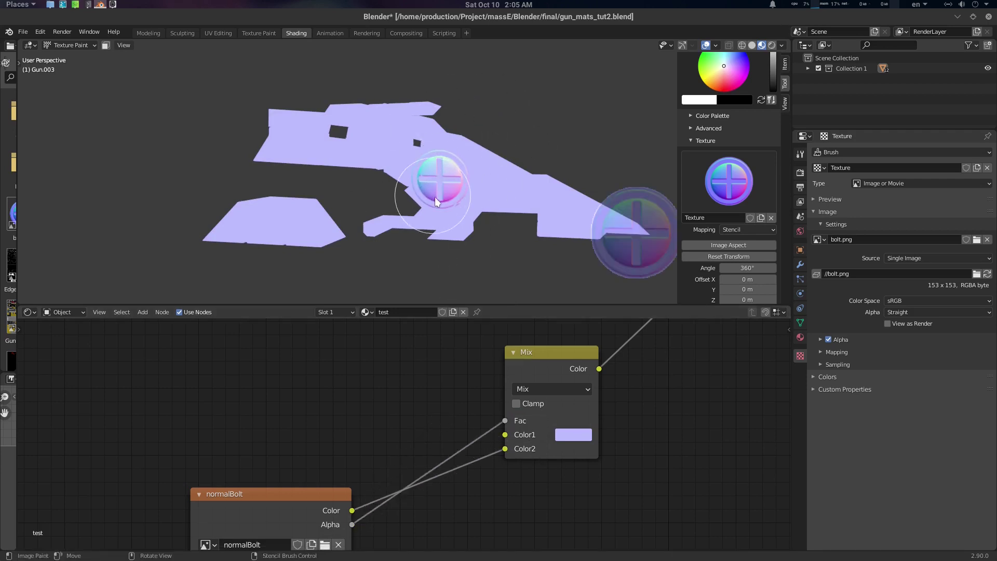
Step: Add a Normal Map node fed by the bolt Mix node's Color and connect its Normal output to the main shader's Normal input
{"action": "scroll", "coordinate": [628, 436], "scroll_direction": "down", "scroll_amount": 2}
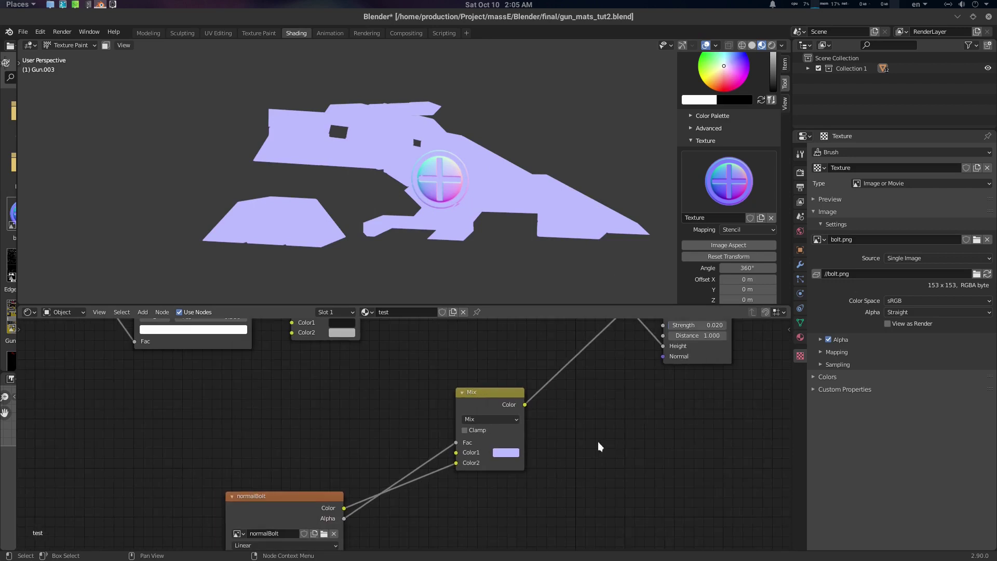
{"action": "scroll", "coordinate": [535, 477], "scroll_direction": "down", "scroll_amount": 1}
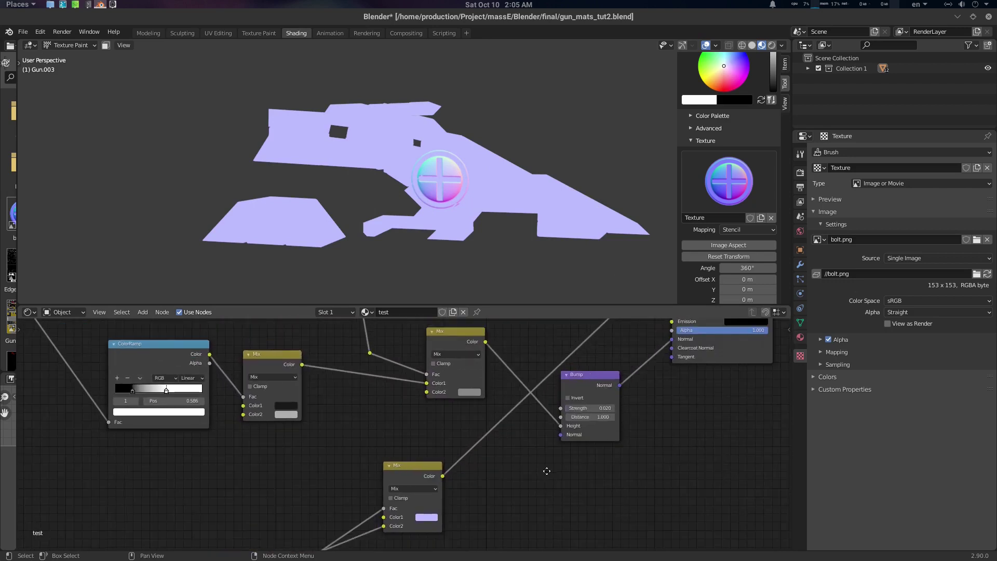
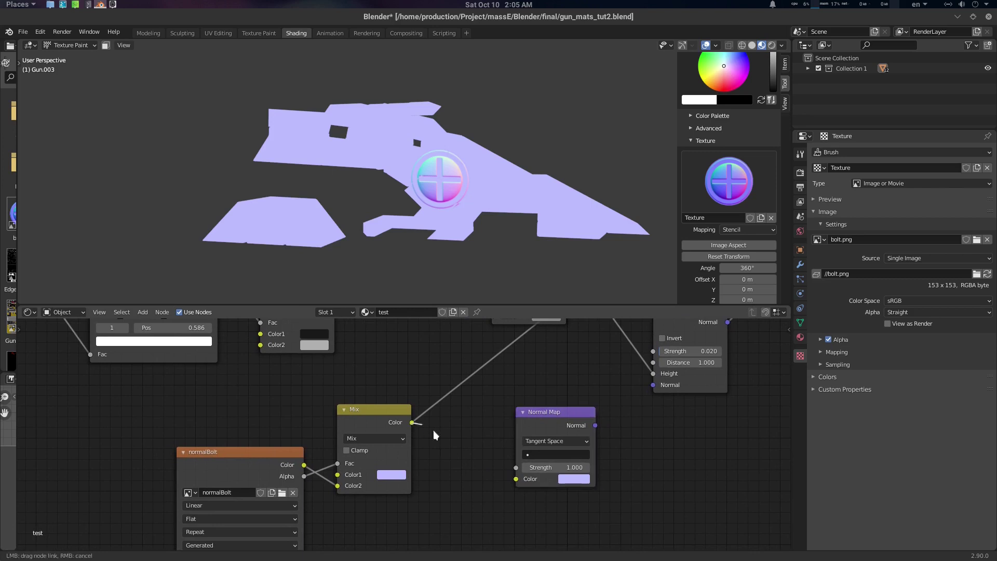
{"action": "middle_click_drag", "start_coordinate": [681, 454], "coordinate": [556, 500]}
{"action": "scroll", "coordinate": [561, 491], "scroll_direction": "down", "scroll_amount": 3}
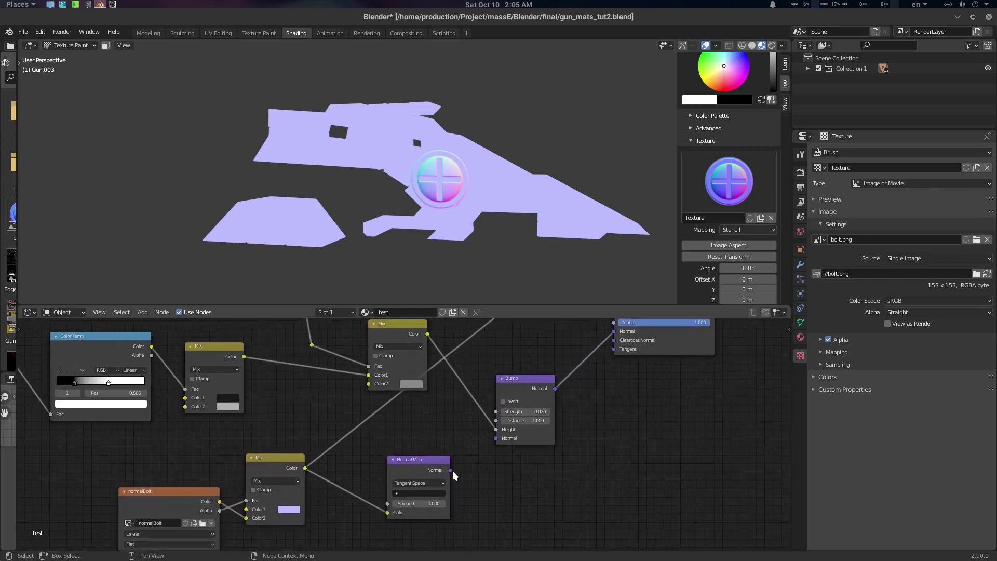
{"action": "left_click_drag", "start_coordinate": [450, 470], "coordinate": [613, 331]}
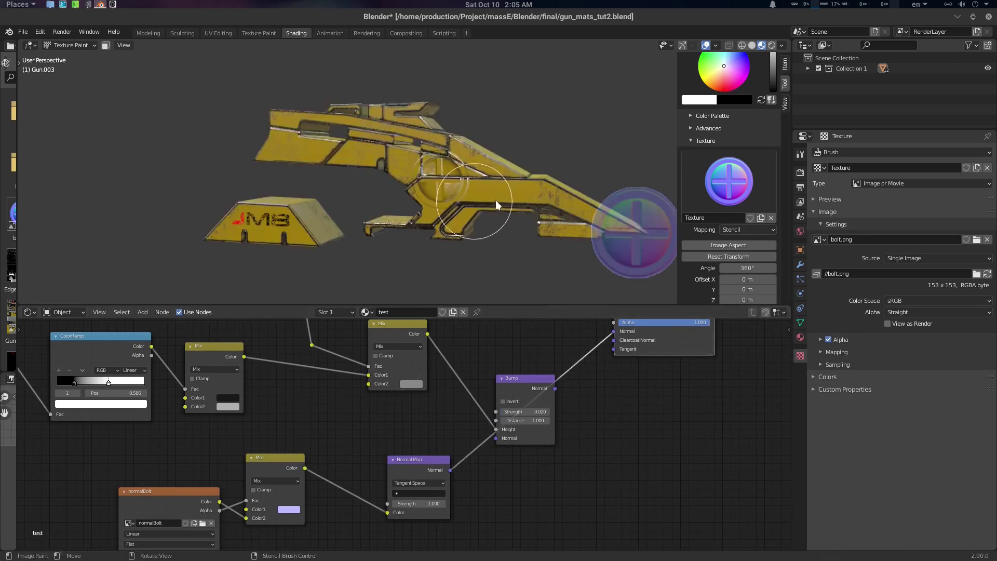
Step: Reconnect the Bump node's Normal output to the main shader's Normal input and link the Normal Map output into the Bump node's Normal input
{"action": "scroll", "coordinate": [496, 205], "scroll_direction": "up", "scroll_amount": 5}
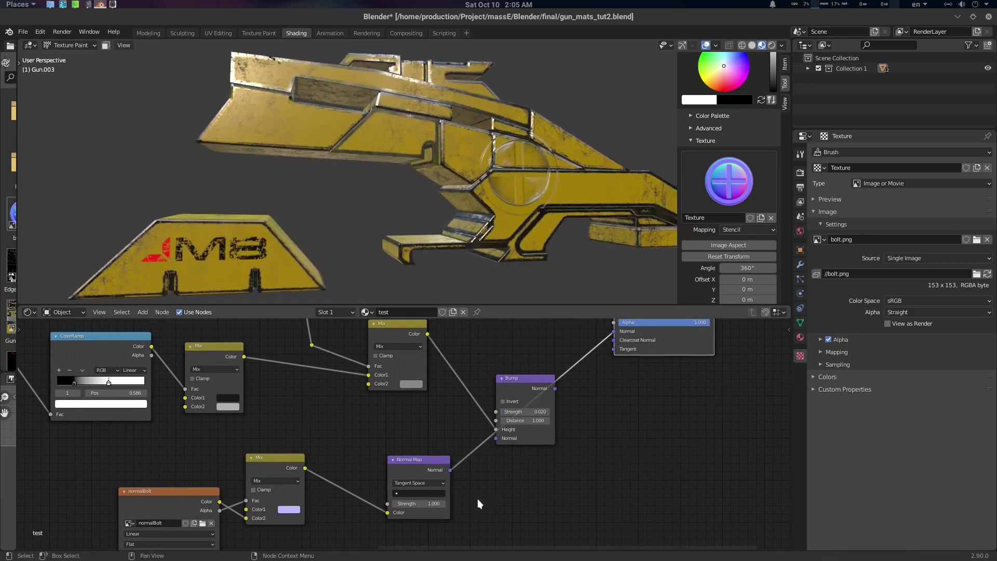
{"action": "middle_click_drag", "start_coordinate": [478, 504], "coordinate": [524, 476]}
{"action": "middle_click_drag", "start_coordinate": [560, 220], "coordinate": [507, 207]}
{"action": "middle_click_drag", "start_coordinate": [584, 450], "coordinate": [583, 468]}
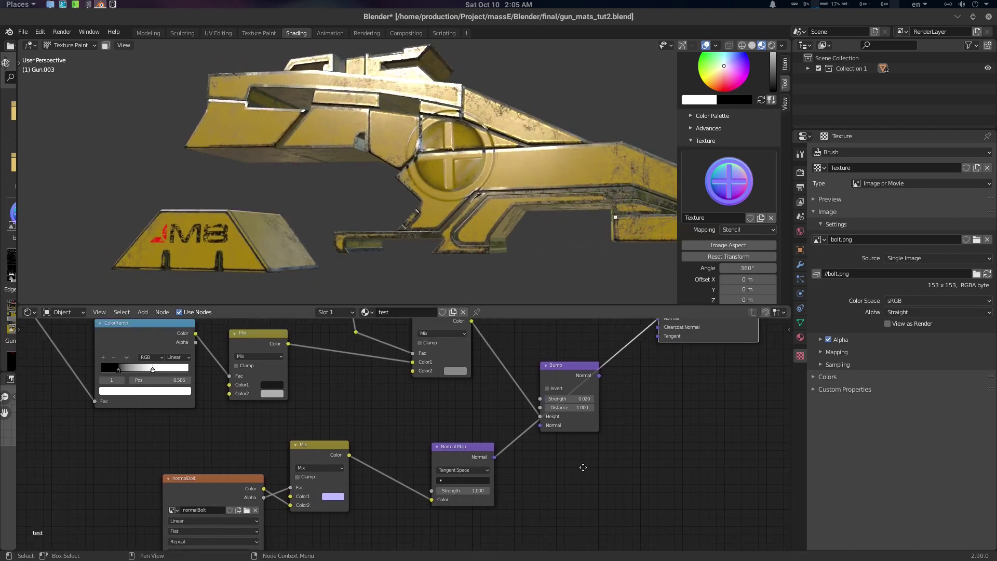
{"action": "middle_click_drag", "start_coordinate": [619, 389], "coordinate": [607, 406]}
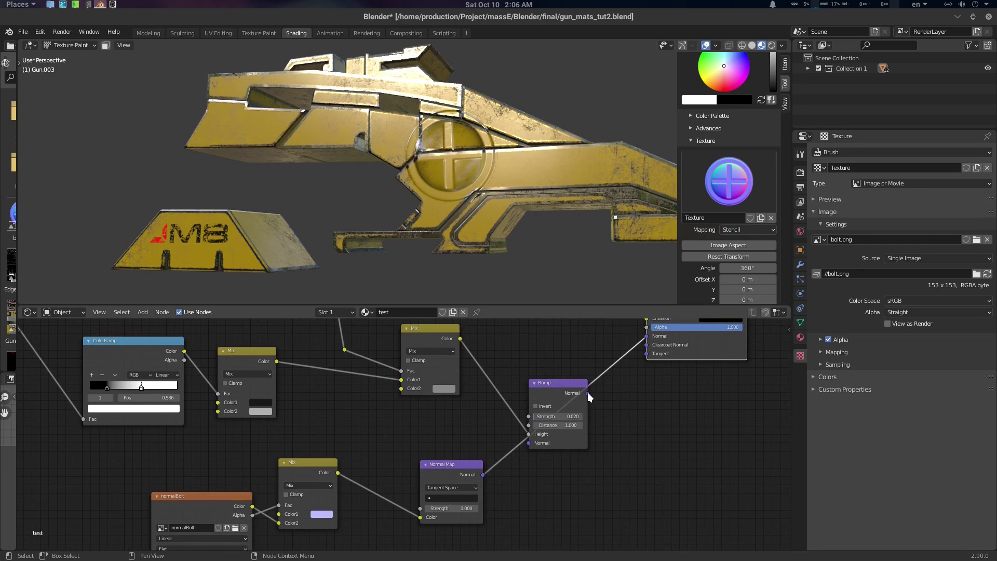
{"action": "mouse_move", "coordinate": [588, 393]}
{"action": "left_mouse_down"}
{"action": "mouse_move", "coordinate": [626, 347]}
{"action": "mouse_move", "coordinate": [650, 335]}
{"action": "left_mouse_up"}
{"action": "middle_click_drag", "start_coordinate": [630, 439], "coordinate": [650, 405]}
{"action": "mouse_move", "coordinate": [504, 441]}
{"action": "left_mouse_down"}
{"action": "mouse_move", "coordinate": [517, 401]}
{"action": "mouse_move", "coordinate": [551, 410]}
{"action": "left_mouse_up"}
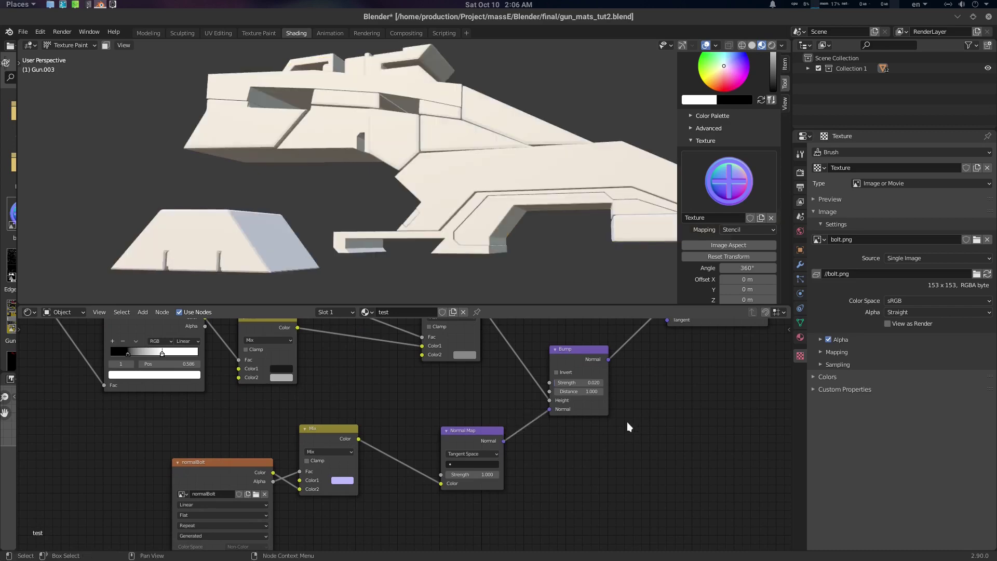
{"action": "middle_click_drag", "start_coordinate": [534, 229], "coordinate": [560, 216]}
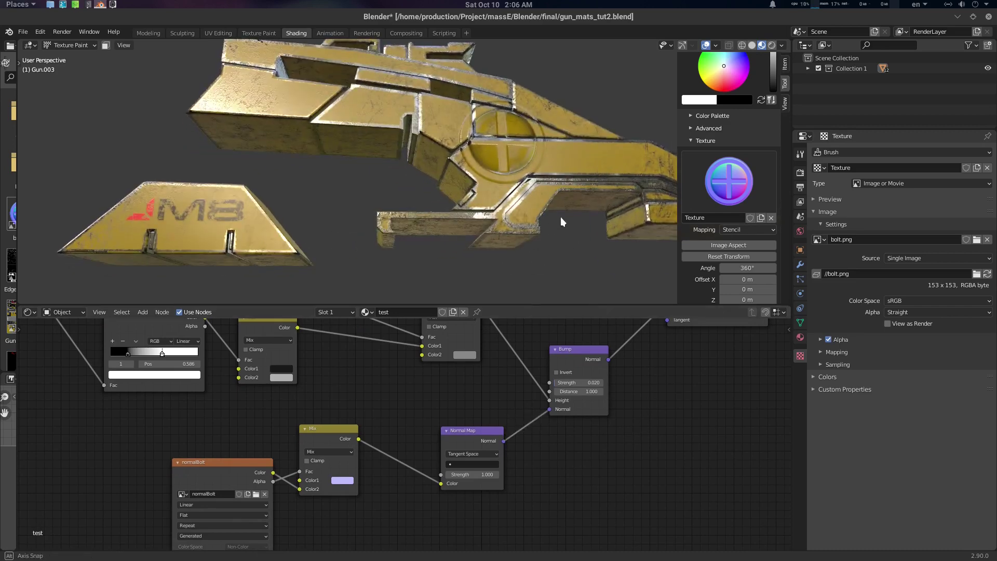
Step: Review the bolt normal chain from normalBolt through Mix and Normal Map to Bump, including the RGB values of the Mix node's Color1
{"action": "middle_click_drag", "start_coordinate": [286, 468], "coordinate": [328, 448]}
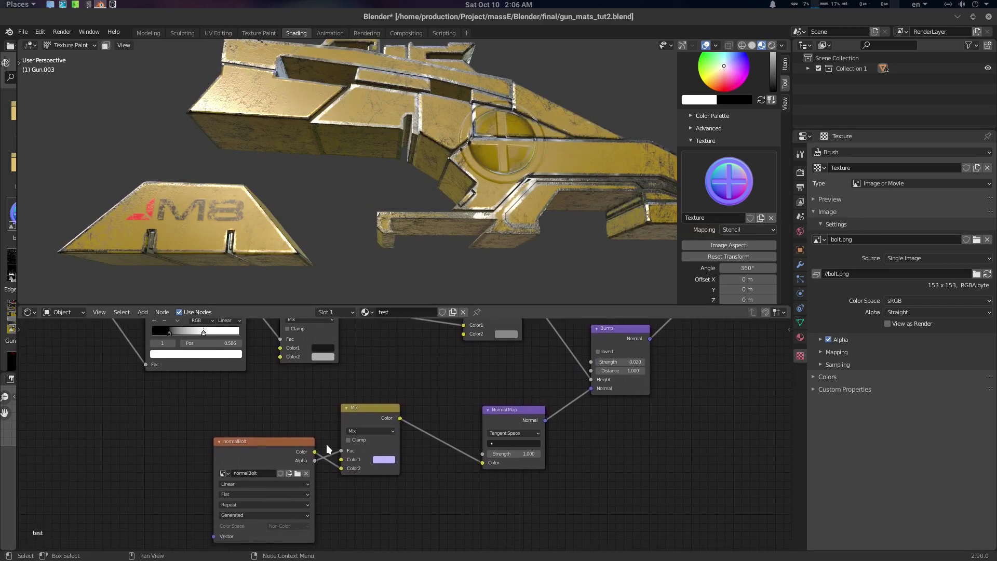
{"action": "left_click_drag", "start_coordinate": [295, 450], "coordinate": [246, 534]}
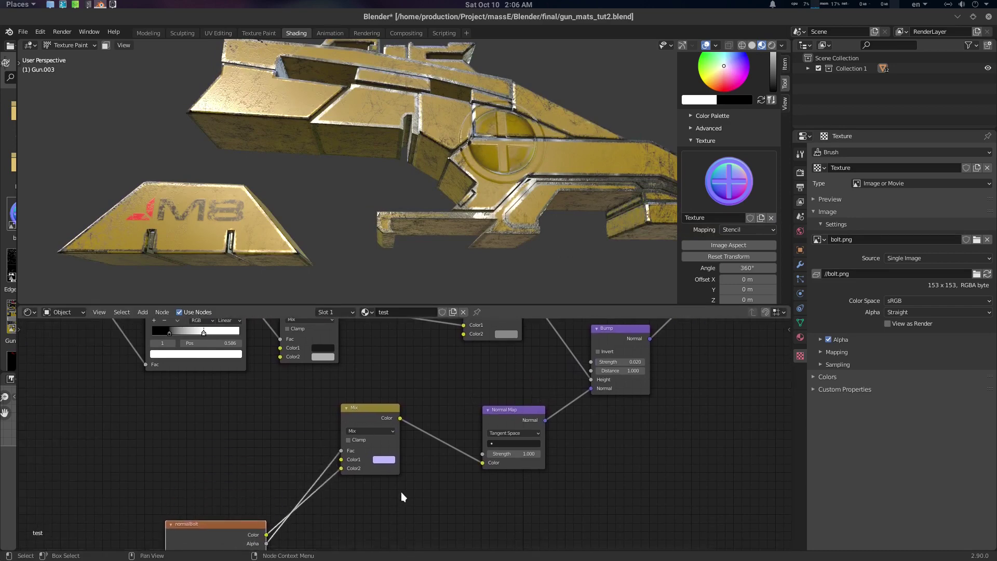
{"action": "left_click", "coordinate": [386, 460]}
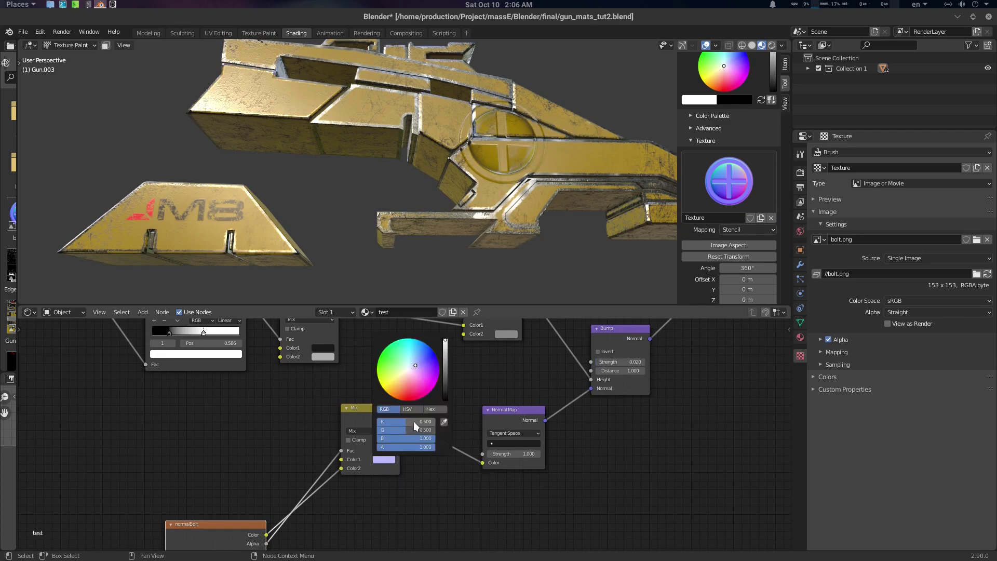
{"action": "middle_click_drag", "start_coordinate": [264, 526], "coordinate": [284, 509]}
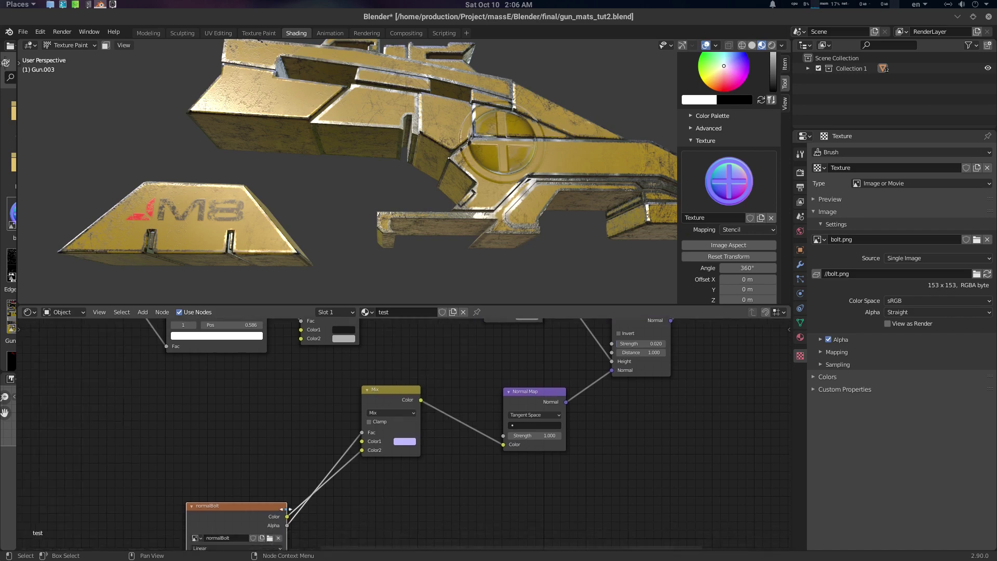
{"action": "left_click_drag", "start_coordinate": [230, 500], "coordinate": [223, 439]}
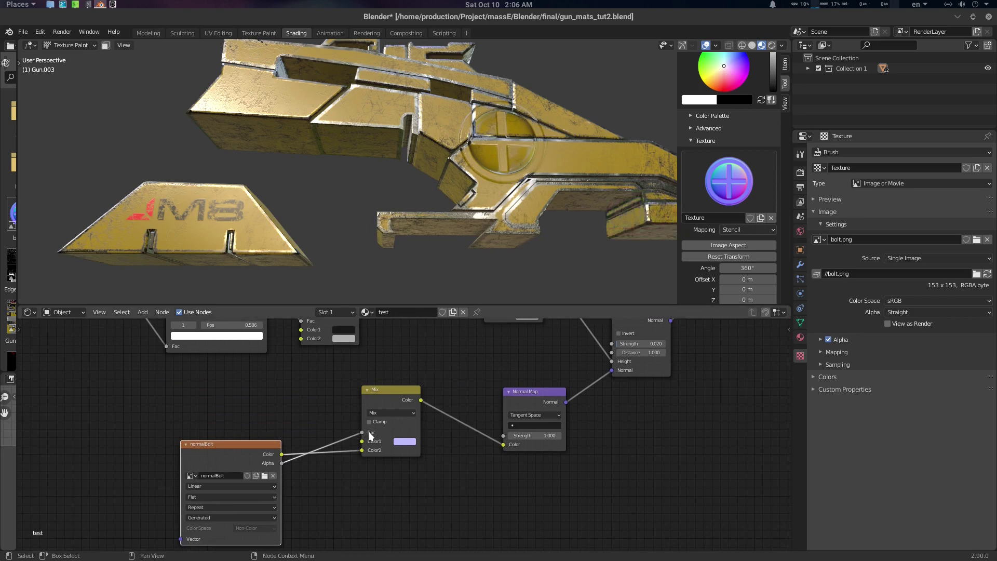
{"action": "middle_click_drag", "start_coordinate": [541, 464], "coordinate": [488, 510]}
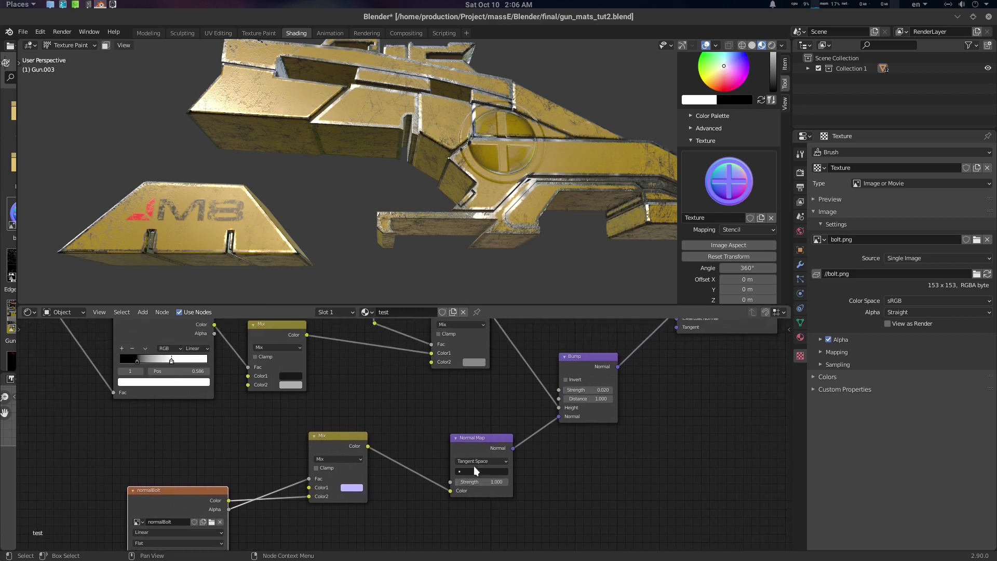
{"action": "scroll", "coordinate": [545, 464], "scroll_direction": "down", "scroll_amount": 1}
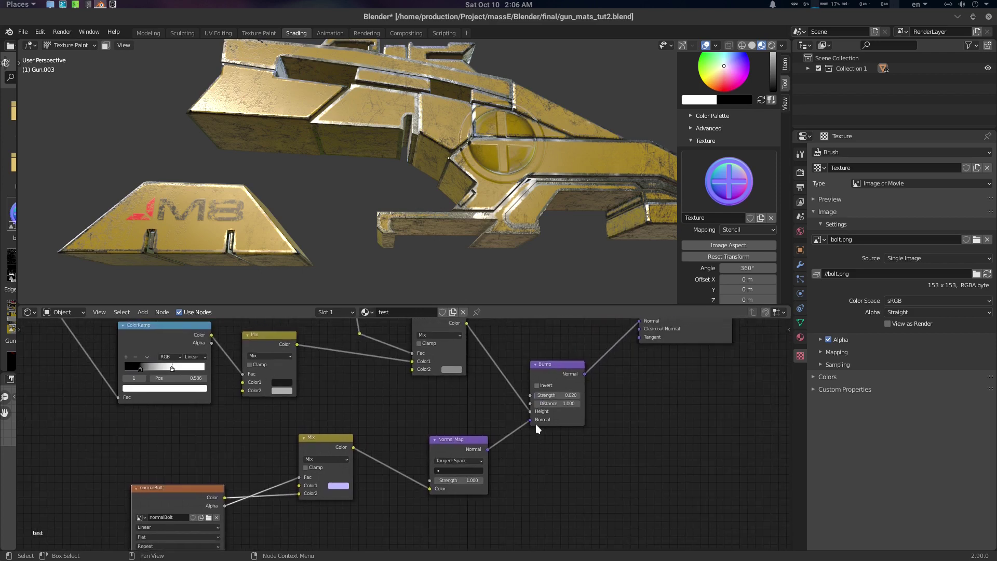
{"action": "scroll", "coordinate": [592, 431], "scroll_direction": "down", "scroll_amount": 3}
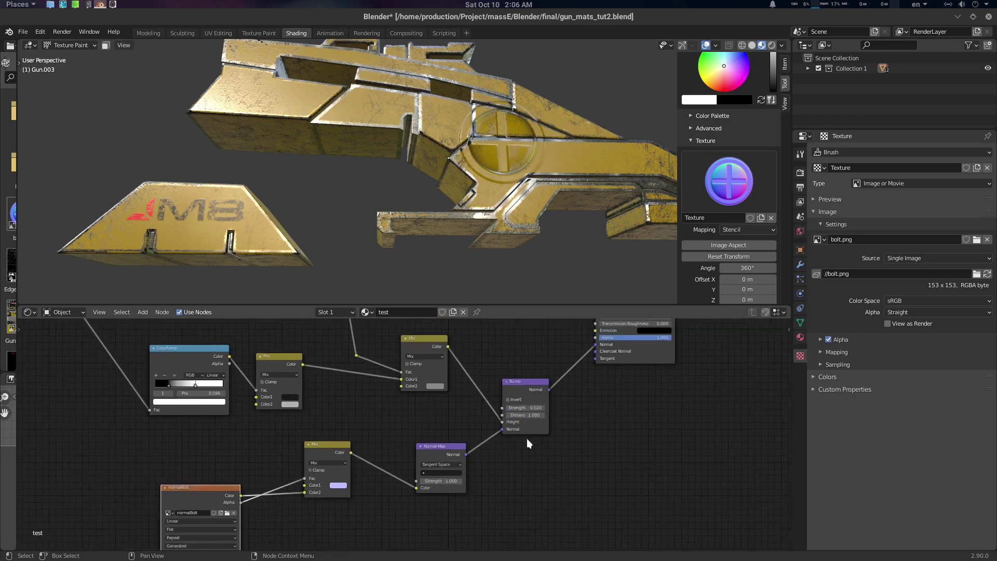
{"action": "mouse_move", "coordinate": [273, 466]}
{"action": "left_mouse_down"}
{"action": "mouse_move", "coordinate": [267, 459]}
{"action": "mouse_move", "coordinate": [278, 453]}
{"action": "left_mouse_up"}
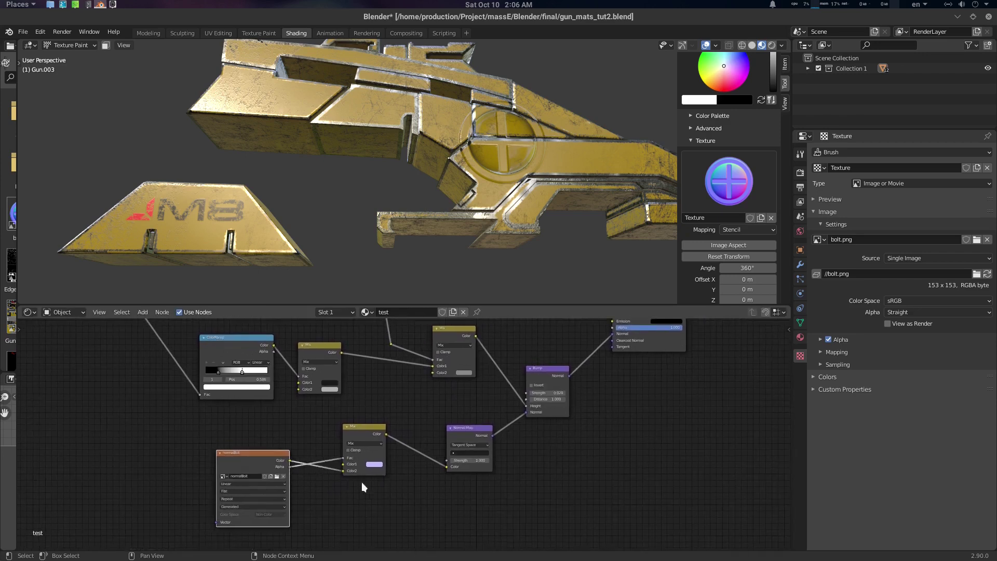
{"action": "scroll", "coordinate": [368, 486], "scroll_direction": "up", "scroll_amount": 4}
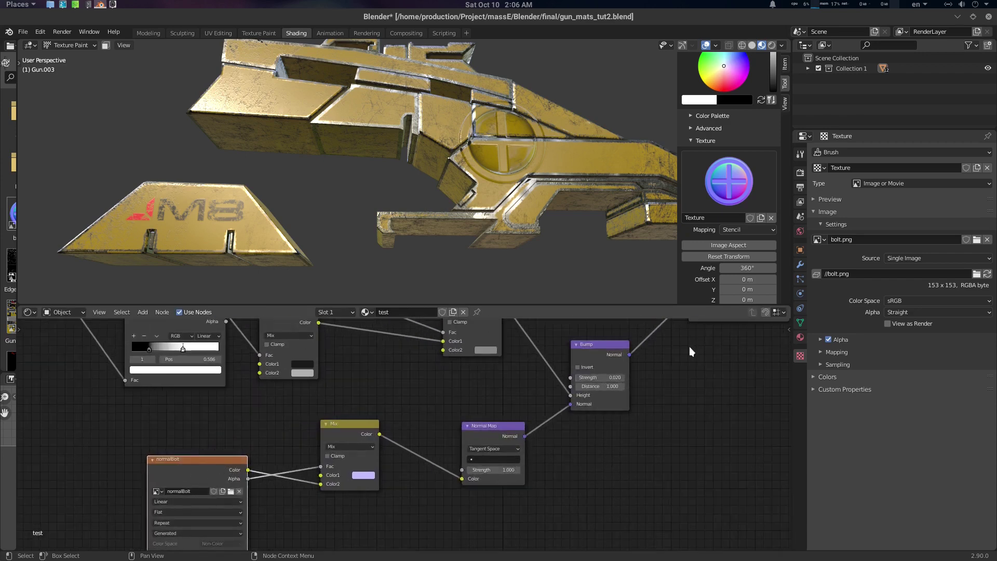
Step: Set the texture paint brush's blend mode to Erase Alpha
{"action": "middle_click_drag", "start_coordinate": [690, 352], "coordinate": [703, 397]}
{"action": "middle_click_drag", "start_coordinate": [534, 164], "coordinate": [521, 191]}
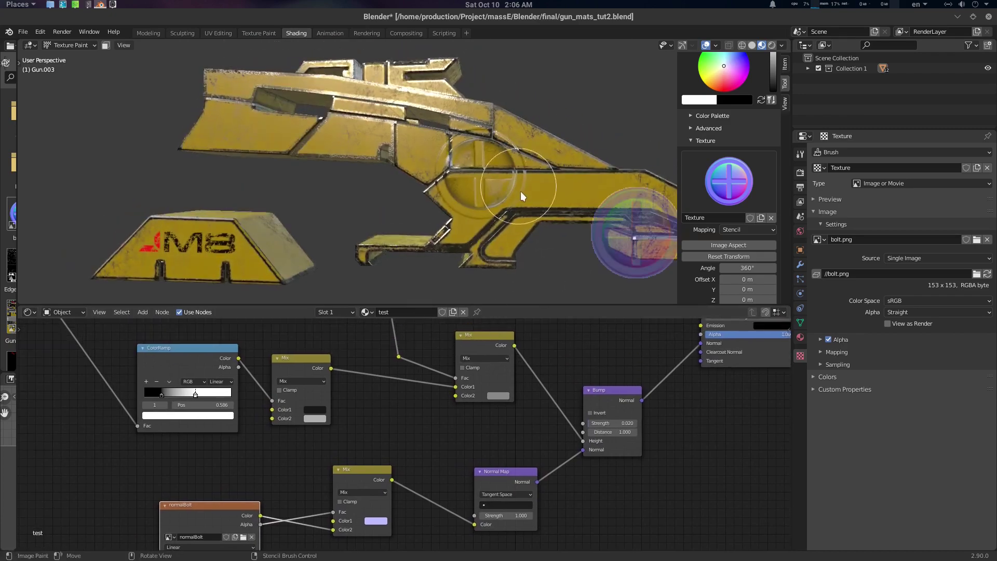
{"action": "scroll", "coordinate": [525, 195], "scroll_direction": "up", "scroll_amount": 2}
{"action": "scroll", "coordinate": [737, 189], "scroll_direction": "up", "scroll_amount": 5}
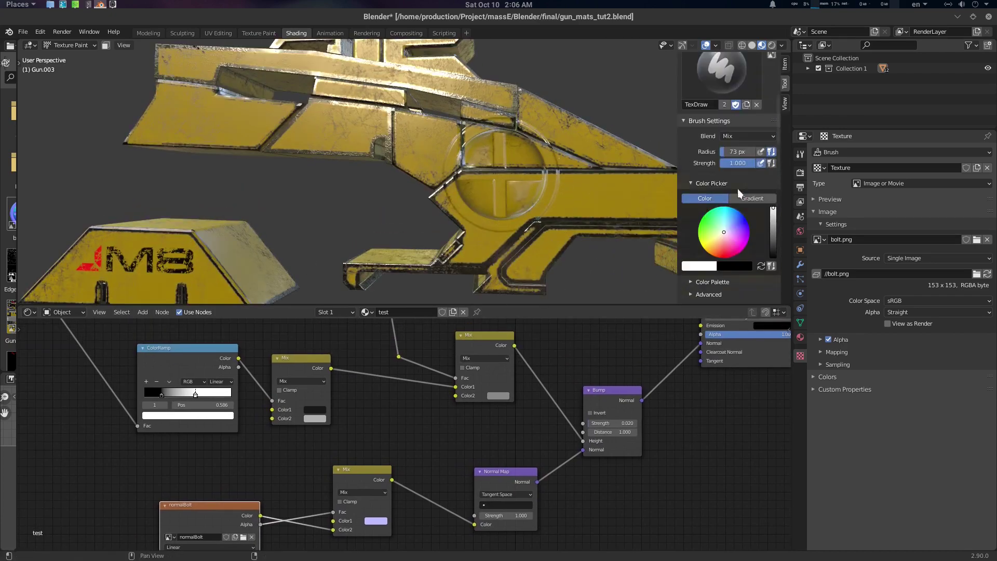
{"action": "scroll", "coordinate": [738, 189], "scroll_direction": "up", "scroll_amount": 3}
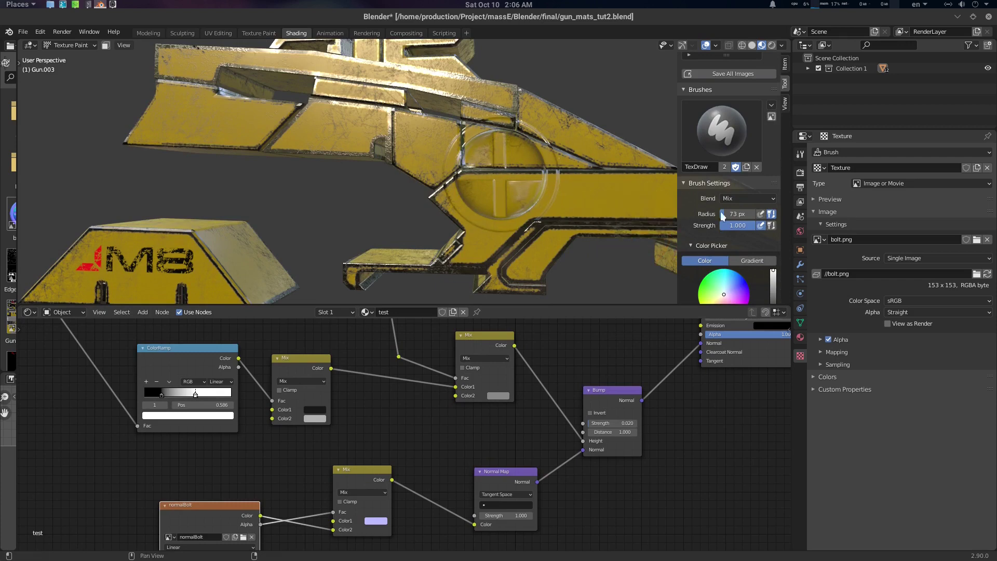
{"action": "scroll", "coordinate": [720, 211], "scroll_direction": "up", "scroll_amount": 2}
{"action": "scroll", "coordinate": [703, 203], "scroll_direction": "down", "scroll_amount": 2}
{"action": "left_click", "coordinate": [742, 197]}
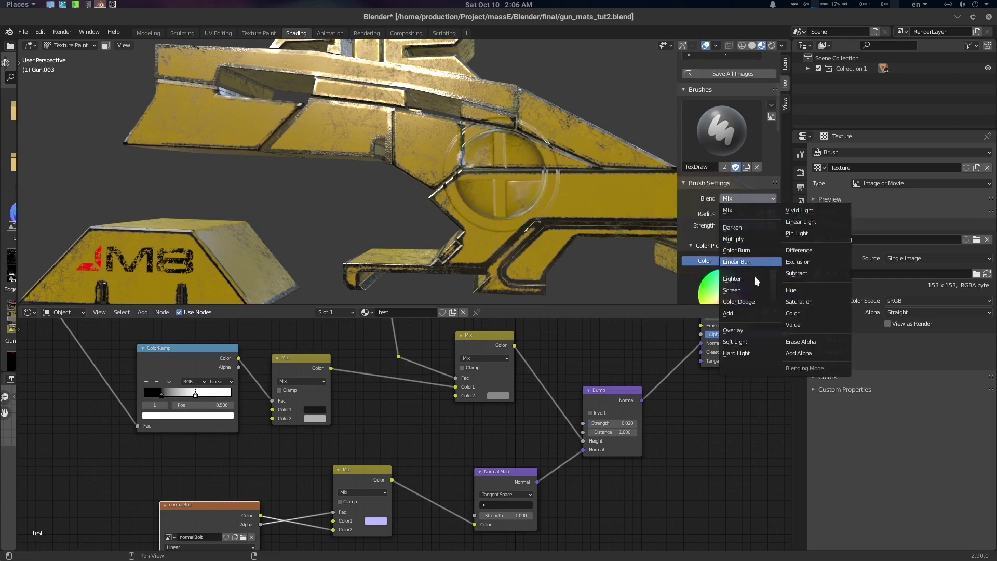
{"action": "left_click", "coordinate": [814, 341]}
Step: Remove the texture from the brush and erase the large bolt painted on the gun's yellow panels
{"action": "scroll", "coordinate": [748, 251], "scroll_direction": "down", "scroll_amount": 8}
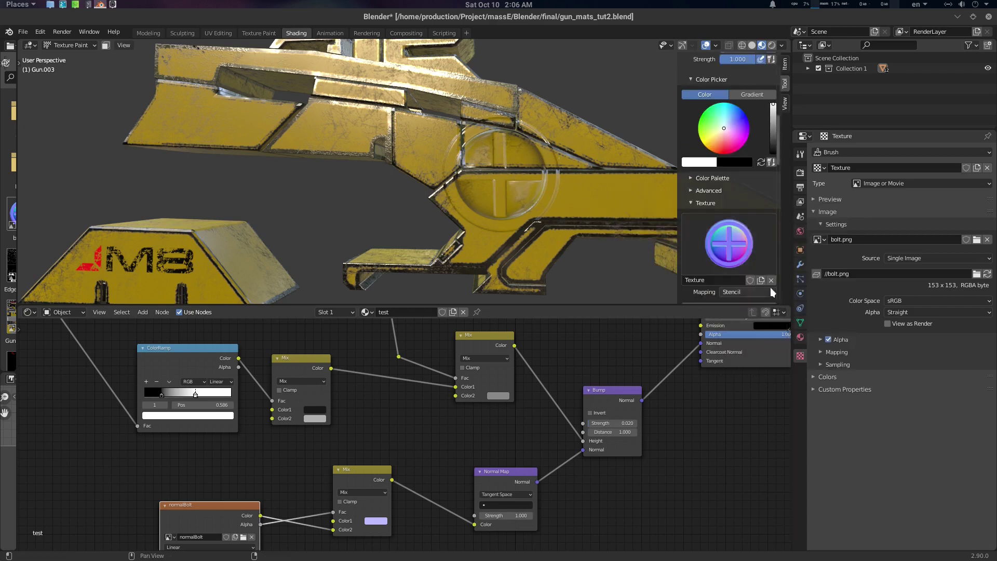
{"action": "left_click", "coordinate": [771, 280]}
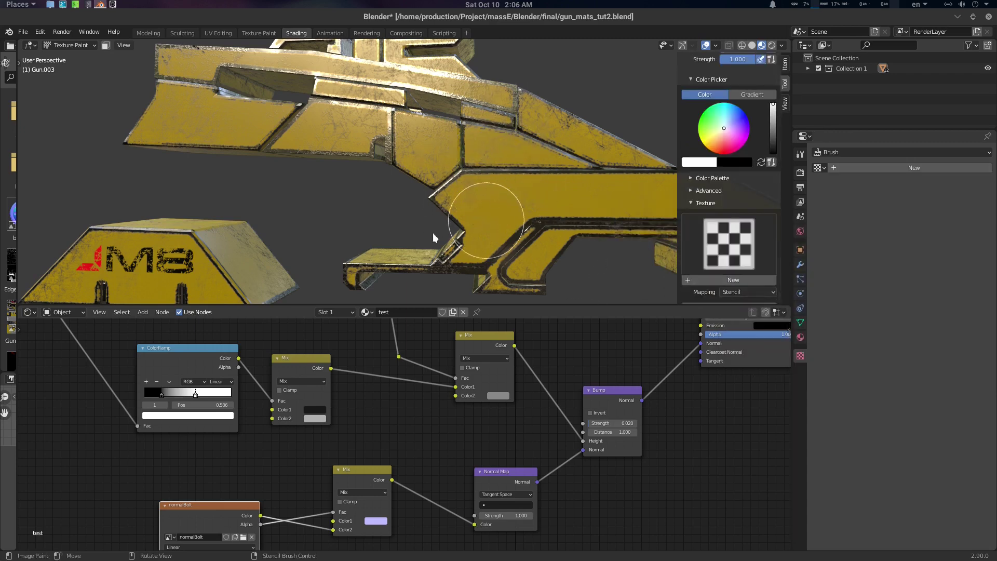
{"action": "scroll", "coordinate": [508, 202], "scroll_direction": "down", "scroll_amount": 2}
{"action": "scroll", "coordinate": [500, 189], "scroll_direction": "up", "scroll_amount": 2}
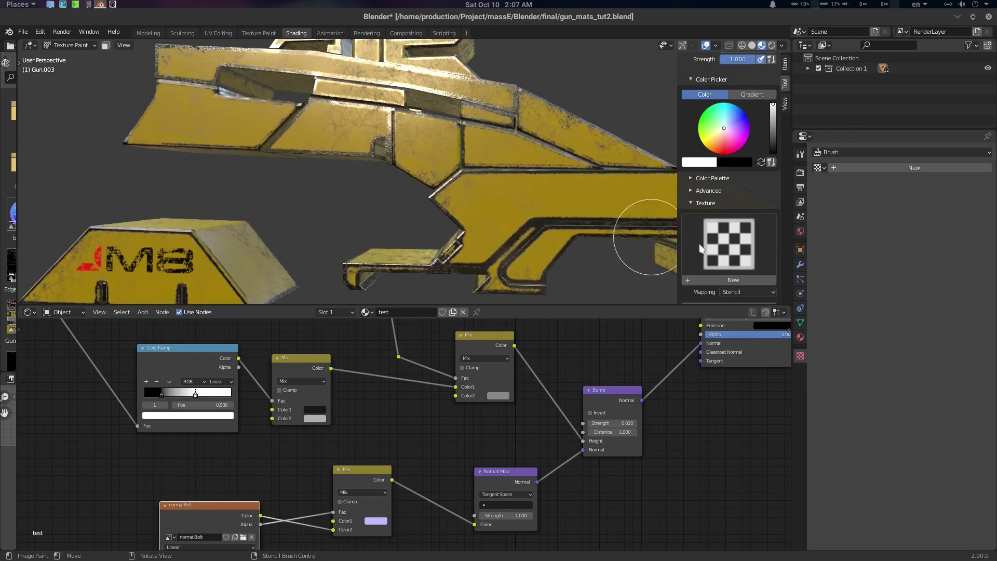
Step: Assign the bolt image texture to the brush again and set its blend mode back to Mix
{"action": "left_click", "coordinate": [701, 248]}
{"action": "left_click", "coordinate": [478, 298]}
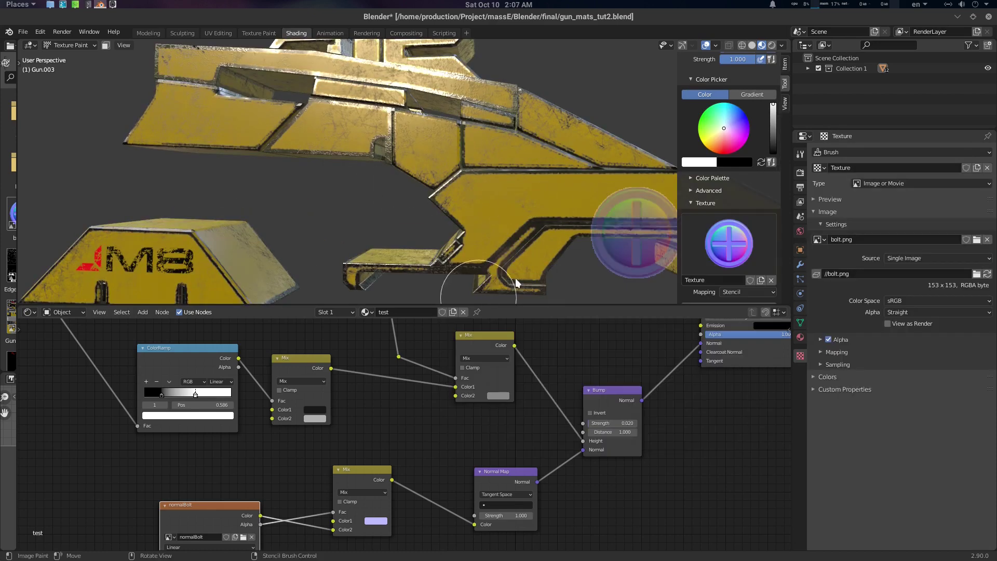
{"action": "scroll", "coordinate": [722, 225], "scroll_direction": "up", "scroll_amount": 5}
{"action": "scroll", "coordinate": [722, 223], "scroll_direction": "up", "scroll_amount": 2}
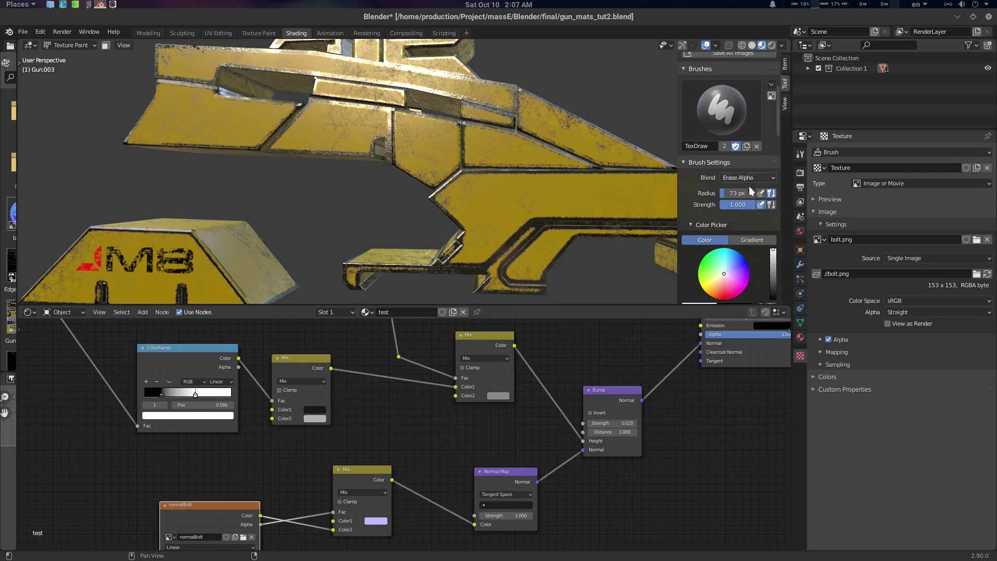
{"action": "left_click", "coordinate": [743, 178]}
{"action": "left_click", "coordinate": [735, 189]}
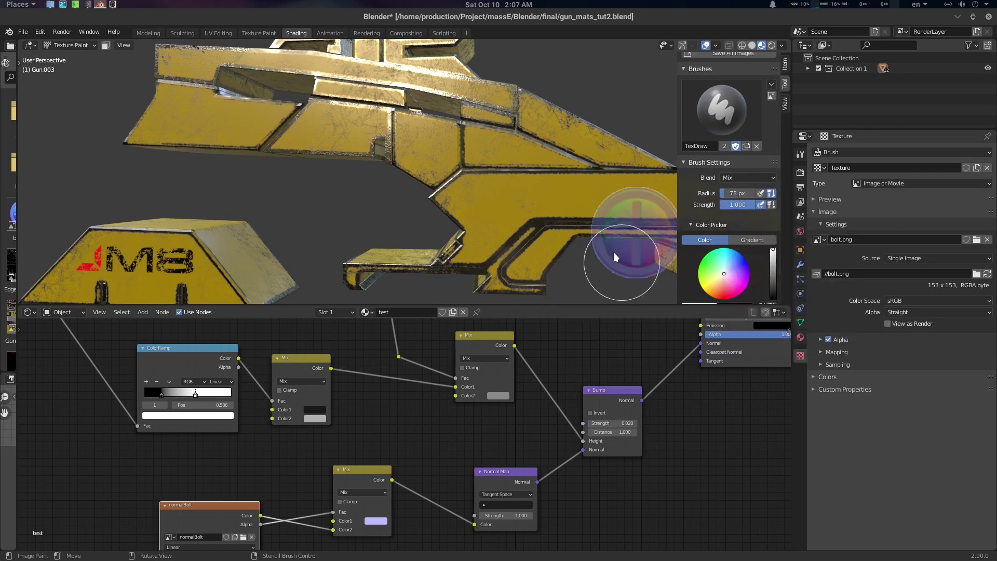
Step: Shrink the bolt stencil and paint three small bolts in a row along the gun's lower yellow panel
{"action": "right_click_drag", "start_coordinate": [503, 198], "coordinate": [518, 195]}
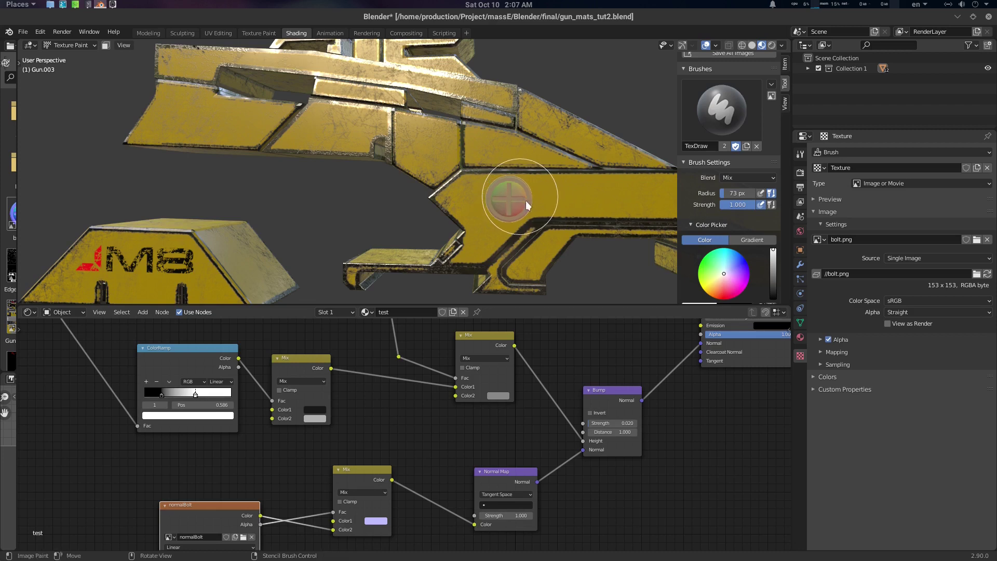
{"action": "scroll", "coordinate": [525, 201], "scroll_direction": "up", "scroll_amount": 1}
{"action": "middle_click_drag", "start_coordinate": [566, 185], "coordinate": [447, 177], "text": "shift"}
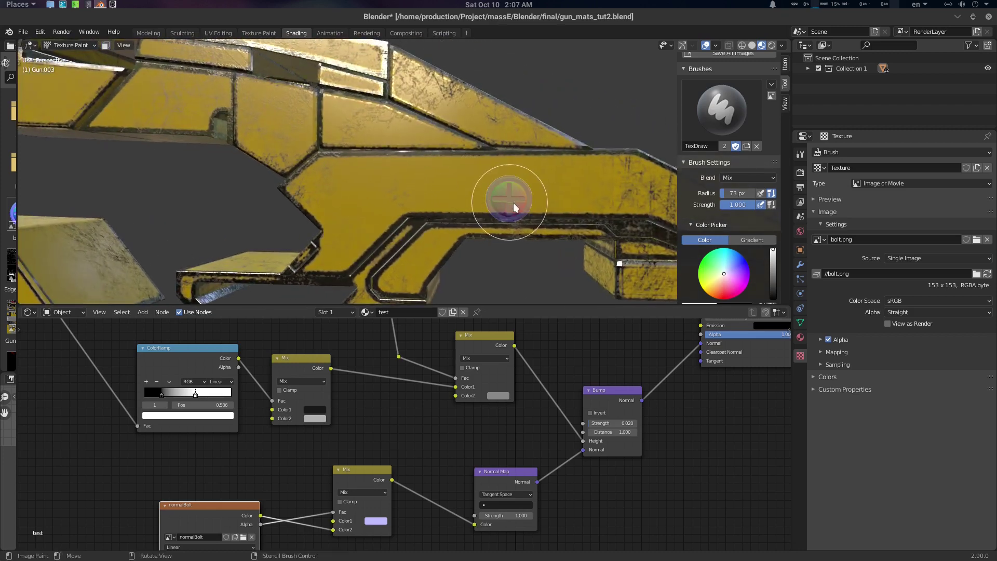
{"action": "mouse_move", "coordinate": [513, 200]}
{"action": "right_mouse_down"}
{"action": "mouse_move", "coordinate": [400, 184]}
{"action": "mouse_move", "coordinate": [409, 183]}
{"action": "mouse_move", "coordinate": [400, 184]}
{"action": "mouse_move", "coordinate": [443, 185]}
{"action": "mouse_move", "coordinate": [357, 198]}
{"action": "mouse_move", "coordinate": [385, 194]}
{"action": "mouse_move", "coordinate": [378, 180]}
{"action": "mouse_move", "coordinate": [443, 192]}
{"action": "mouse_move", "coordinate": [456, 185]}
{"action": "right_mouse_up"}
{"action": "left_click", "coordinate": [373, 192]}
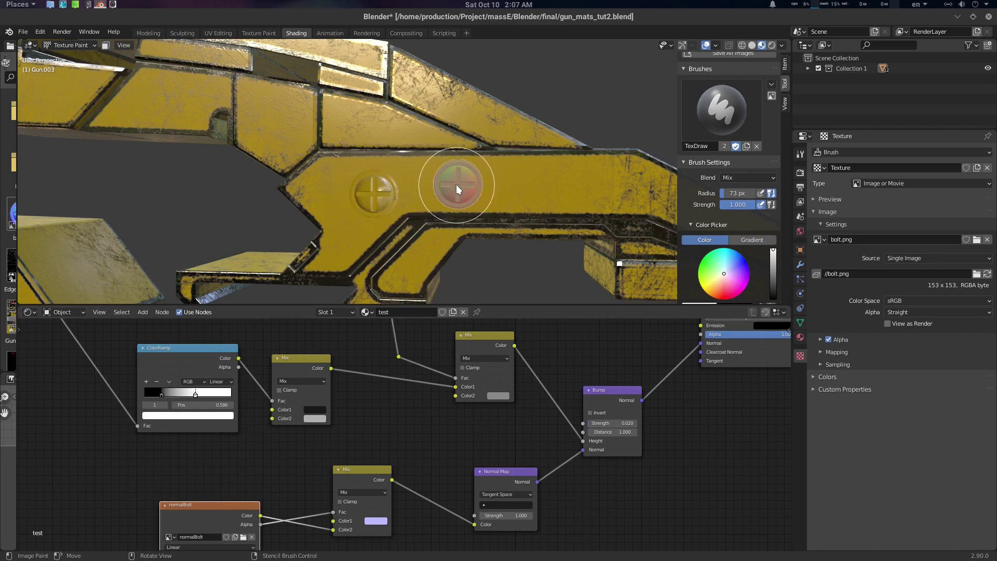
{"action": "mouse_move", "coordinate": [455, 185]}
{"action": "left_mouse_down"}
{"action": "mouse_move", "coordinate": [473, 185]}
{"action": "mouse_move", "coordinate": [439, 168]}
{"action": "mouse_move", "coordinate": [455, 180]}
{"action": "left_mouse_up"}
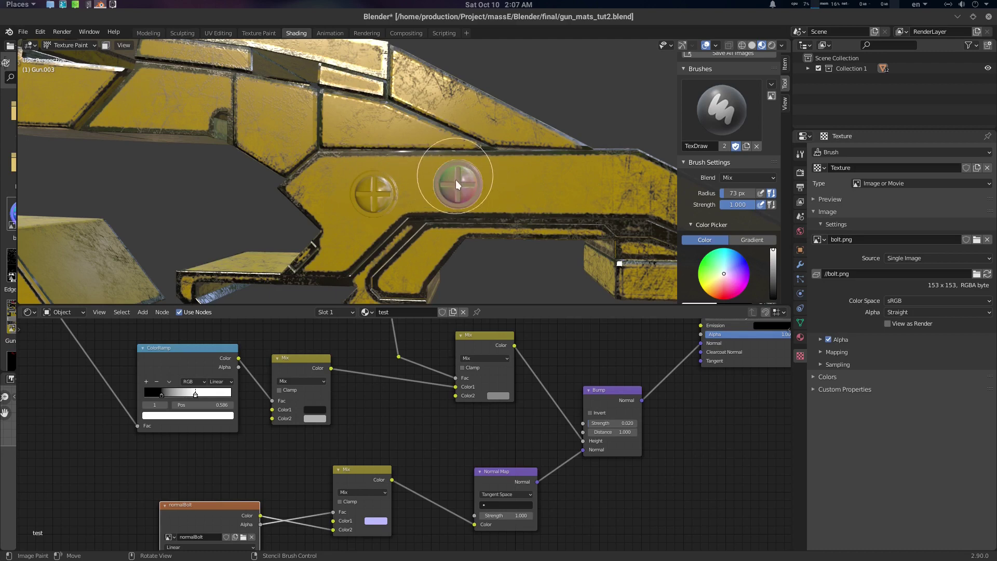
{"action": "mouse_move", "coordinate": [455, 180]}
{"action": "right_mouse_down"}
{"action": "mouse_move", "coordinate": [518, 176]}
{"action": "mouse_move", "coordinate": [525, 187]}
{"action": "right_mouse_up"}
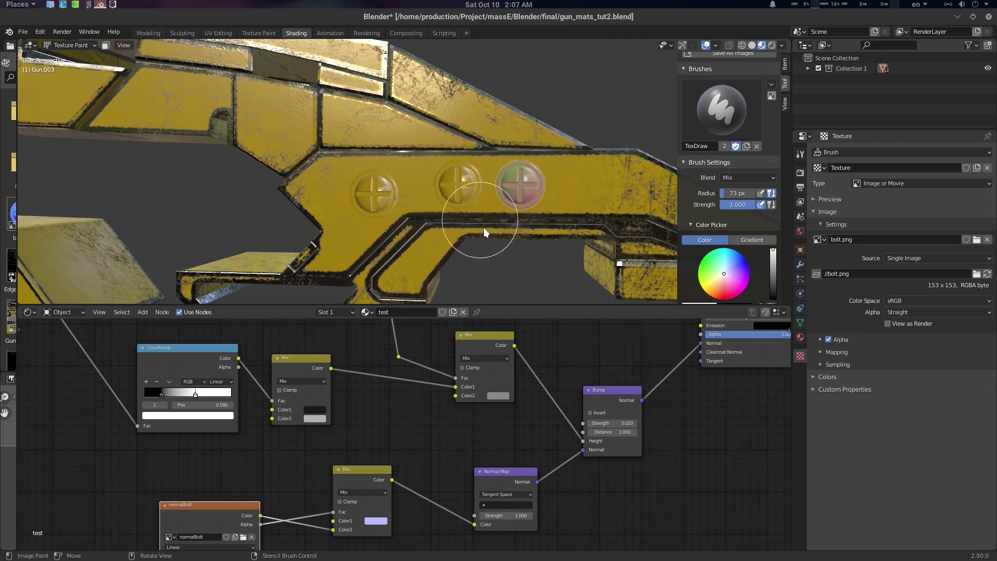
Step: Switch the brush's image paint tool to Soften and remove its bolt texture
{"action": "scroll", "coordinate": [491, 231], "scroll_direction": "up", "scroll_amount": 5}
{"action": "mouse_move", "coordinate": [424, 191]}
{"action": "middle_mouse_down"}
{"action": "mouse_move", "coordinate": [447, 167]}
{"action": "mouse_move", "coordinate": [441, 179]}
{"action": "middle_mouse_up"}
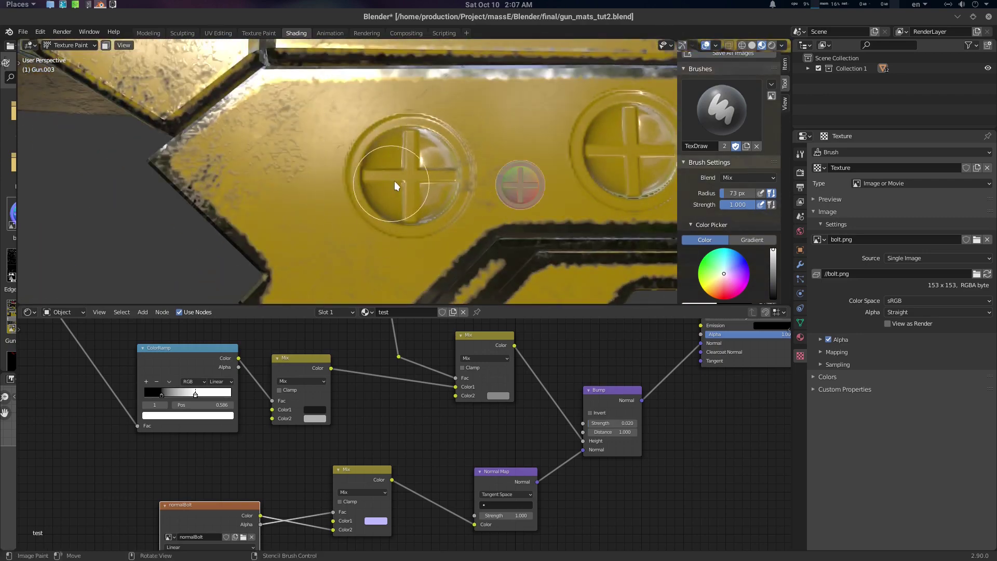
{"action": "left_click", "coordinate": [723, 111]}
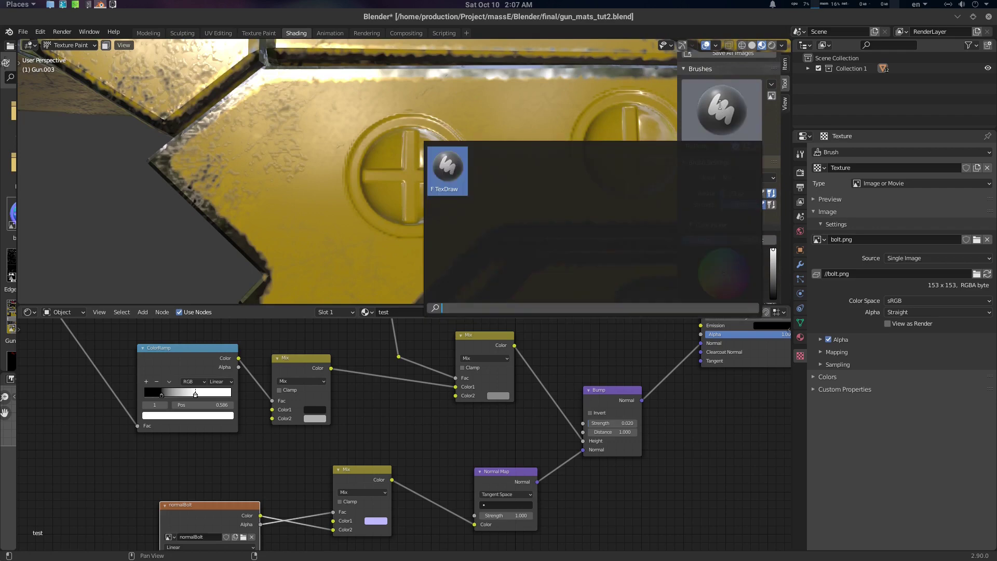
{"action": "left_click", "coordinate": [723, 111]}
{"action": "scroll", "coordinate": [726, 120], "scroll_direction": "up", "scroll_amount": 3}
{"action": "left_click", "coordinate": [771, 146]}
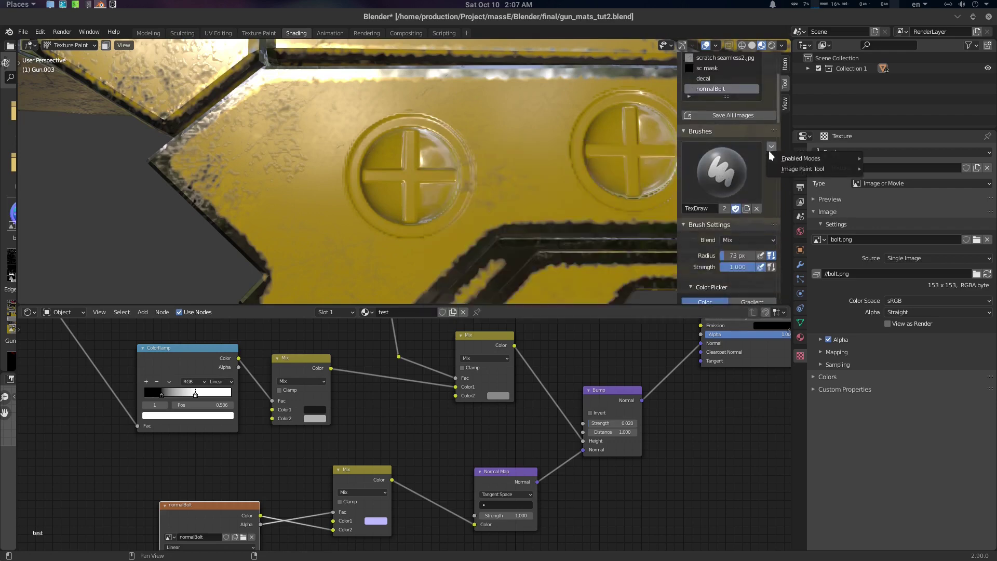
{"action": "mouse_move", "coordinate": [803, 160]}
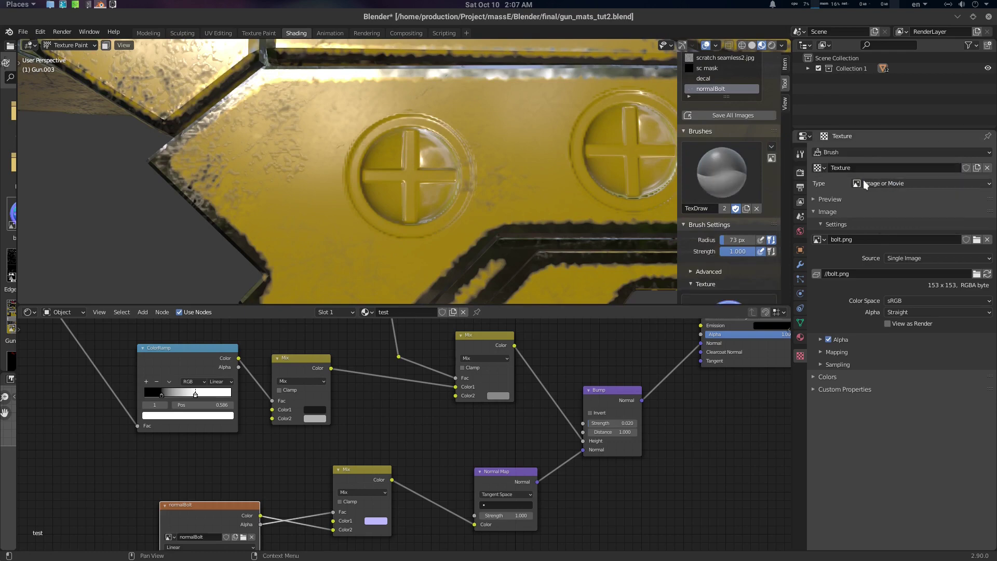
{"action": "scroll", "coordinate": [734, 190], "scroll_direction": "down", "scroll_amount": 5}
{"action": "left_click", "coordinate": [771, 257]}
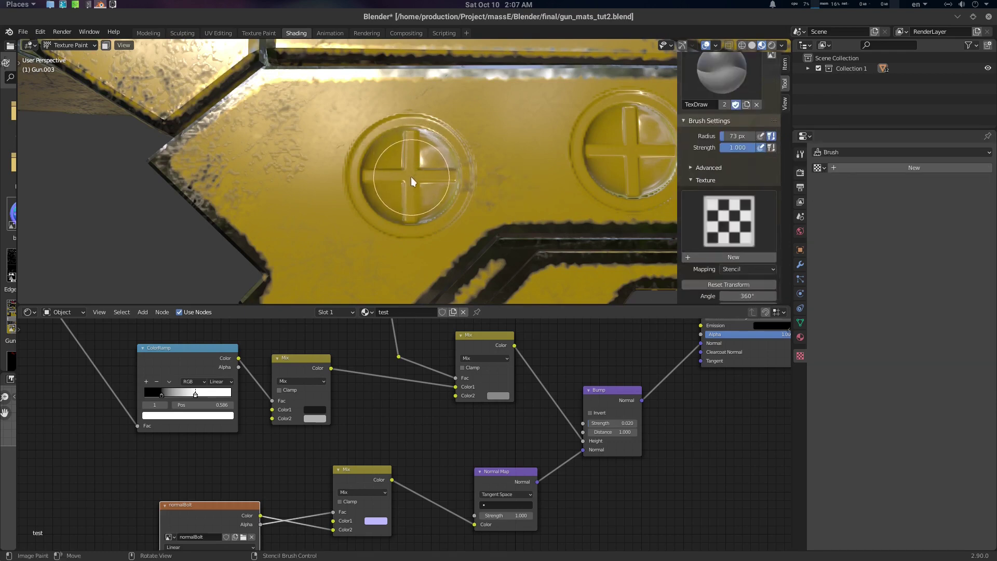
Step: Set the brush radius to 131 px and soften the edges of the first bolt in the row
{"action": "key", "text": "f"}
{"action": "left_click", "coordinate": [441, 198]}
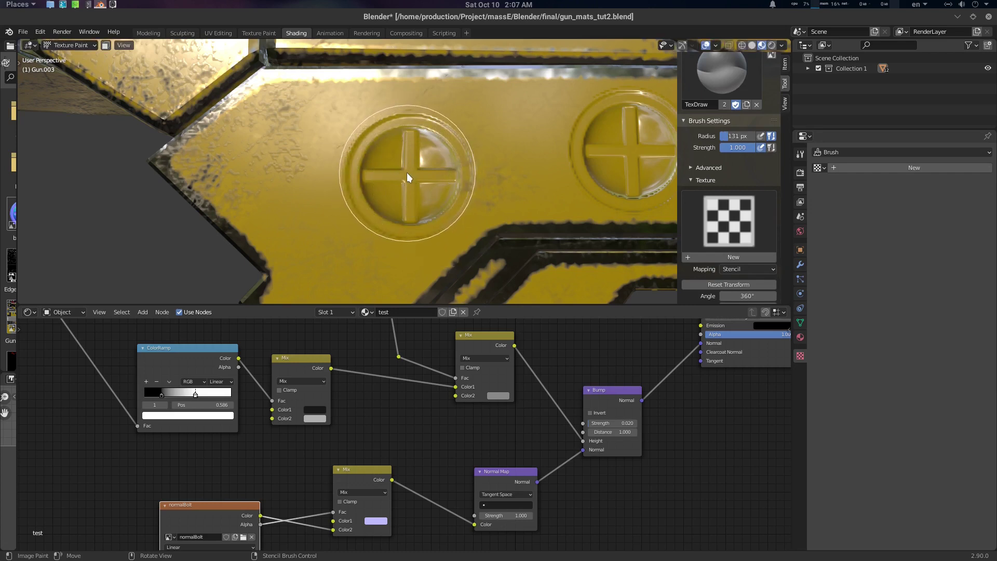
{"action": "scroll", "coordinate": [457, 175], "scroll_direction": "down", "scroll_amount": 2}
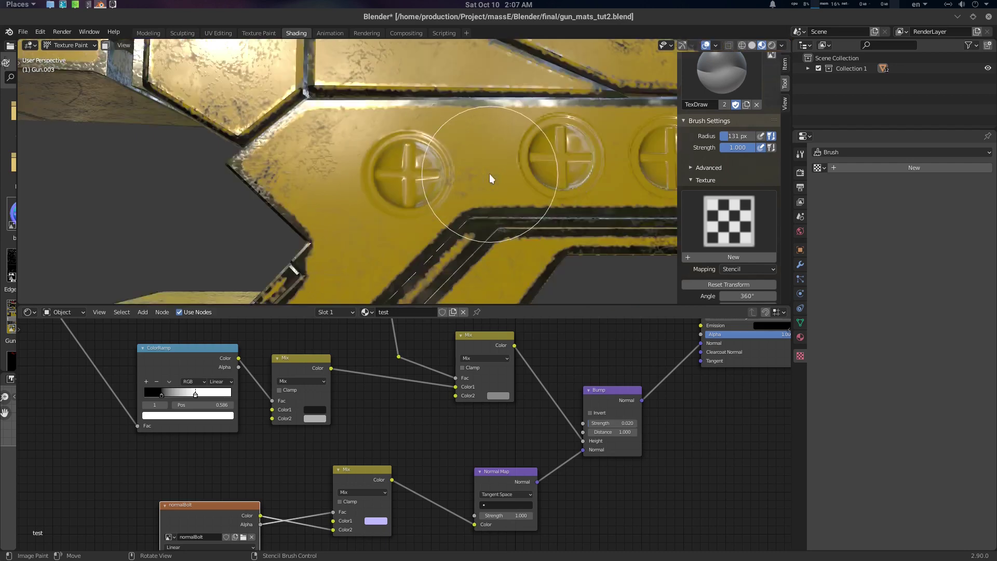
{"action": "middle_click_drag", "start_coordinate": [501, 154], "coordinate": [402, 167], "text": "shift"}
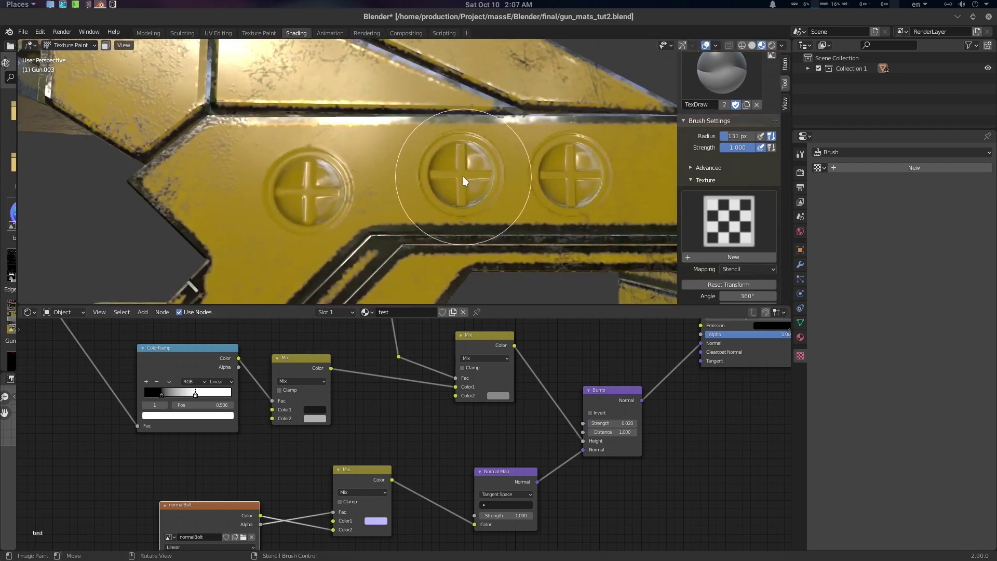
Step: Soften the second and third bolts with a 95 px brush radius and the strength lowered to 0.451
{"action": "key", "text": "f"}
{"action": "left_click", "coordinate": [444, 164]}
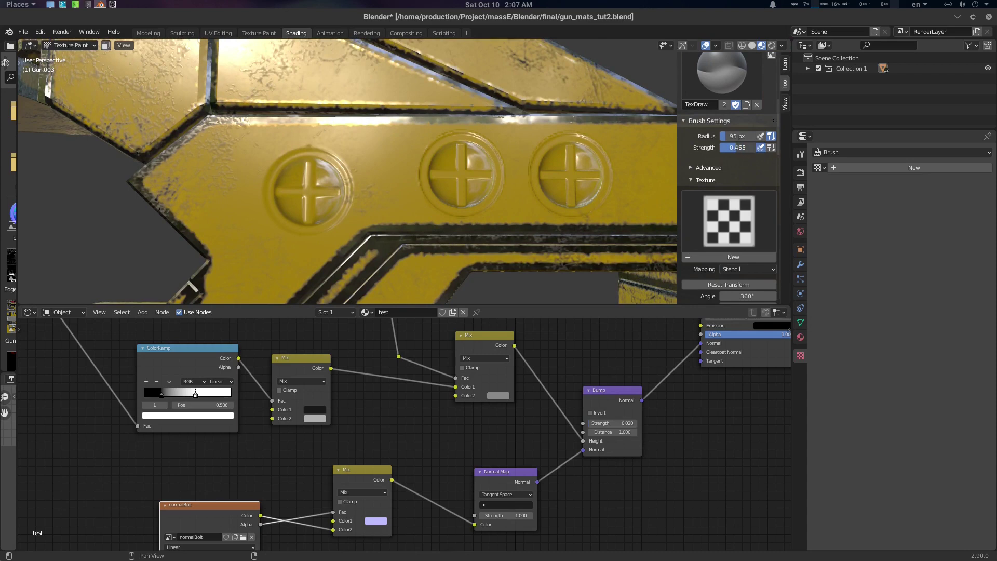
{"action": "left_click_drag", "start_coordinate": [734, 148], "coordinate": [738, 148]}
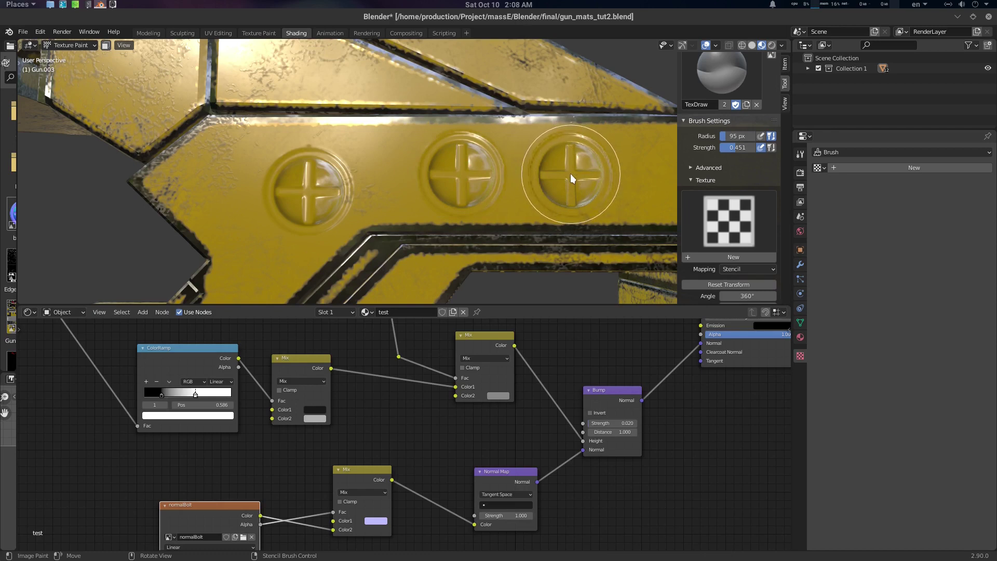
{"action": "scroll", "coordinate": [459, 192], "scroll_direction": "down", "scroll_amount": 3}
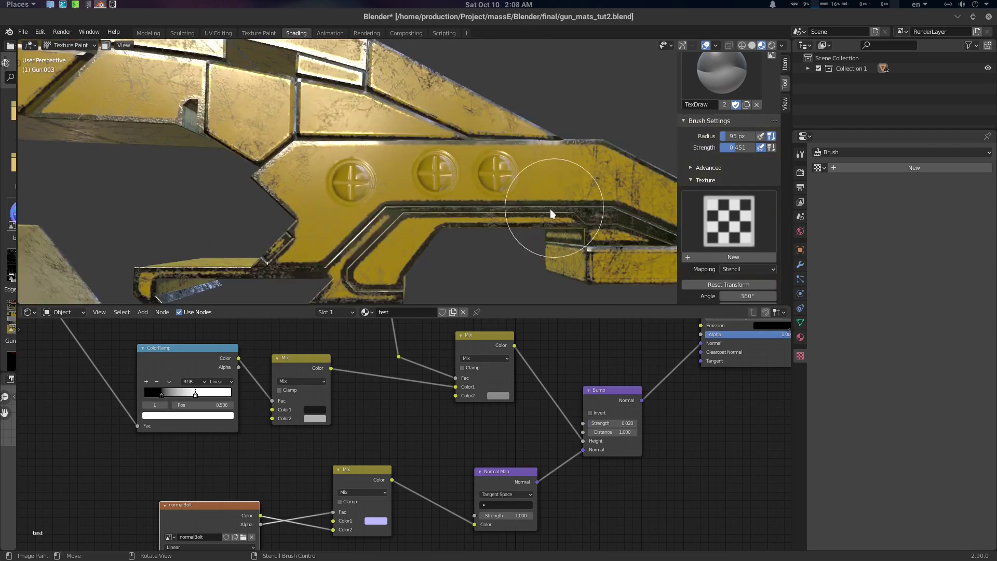
Step: Switch to Object Mode and inspect the three painted bolts from several angles and distances
{"action": "key", "text": "ctrl+Tab"}
{"action": "mouse_move", "coordinate": [550, 194]}
{"action": "middle_mouse_down"}
{"action": "mouse_move", "coordinate": [495, 185]}
{"action": "mouse_move", "coordinate": [506, 191]}
{"action": "middle_mouse_up"}
{"action": "scroll", "coordinate": [381, 179], "scroll_direction": "up", "scroll_amount": 3}
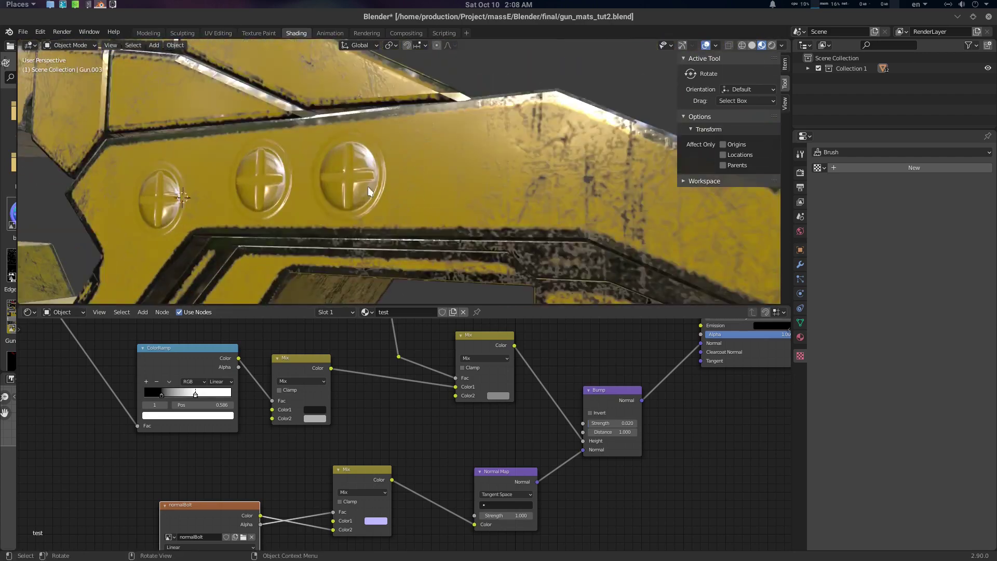
{"action": "scroll", "coordinate": [443, 191], "scroll_direction": "down", "scroll_amount": 6}
{"action": "middle_click_drag", "start_coordinate": [446, 183], "coordinate": [432, 222]}
{"action": "middle_click_drag", "start_coordinate": [569, 394], "coordinate": [526, 482]}
{"action": "scroll", "coordinate": [566, 369], "scroll_direction": "down", "scroll_amount": 4}
{"action": "middle_click_drag", "start_coordinate": [526, 338], "coordinate": [543, 376]}
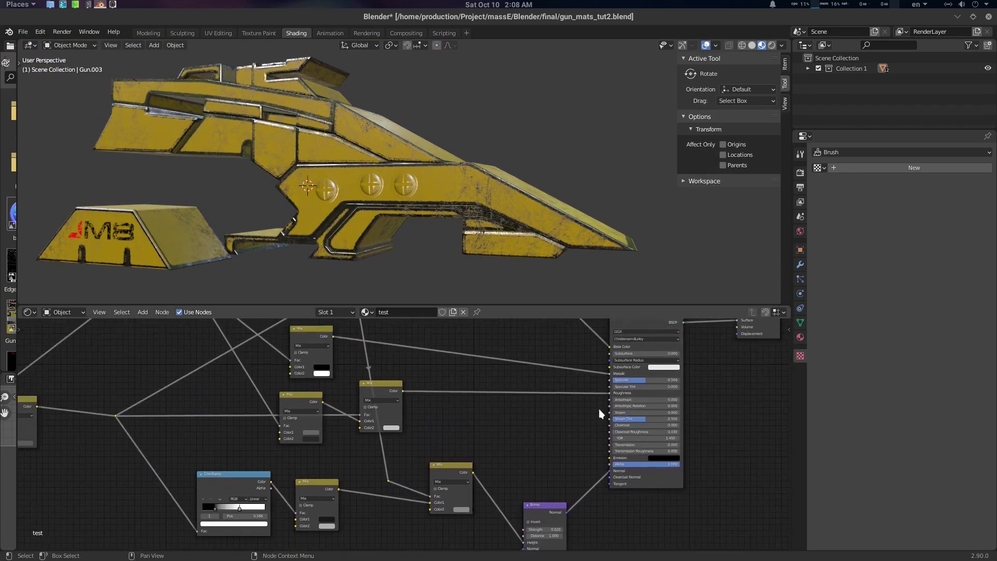
{"action": "scroll", "coordinate": [437, 213], "scroll_direction": "up", "scroll_amount": 5}
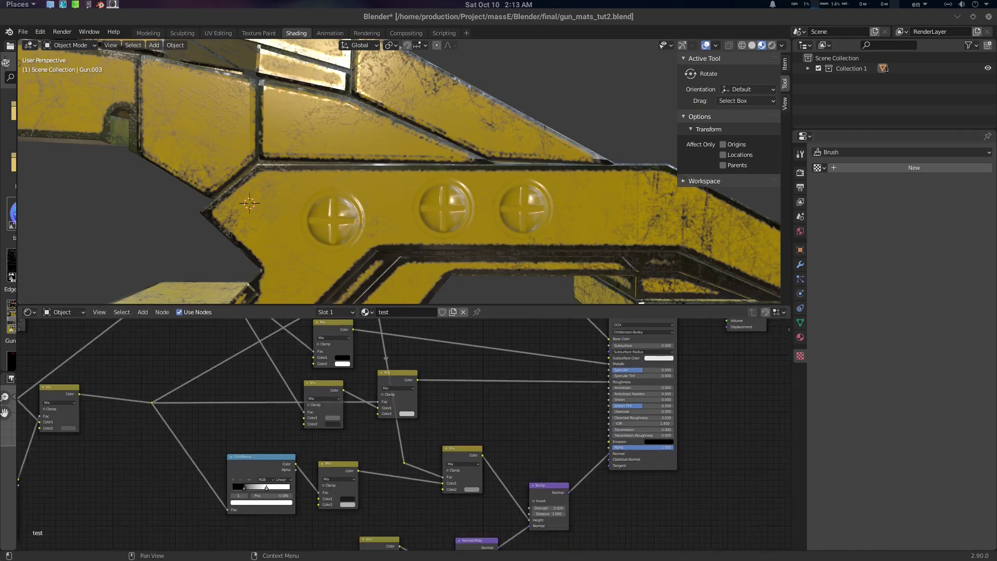
{"action": "scroll", "coordinate": [480, 207], "scroll_direction": "down", "scroll_amount": 2}
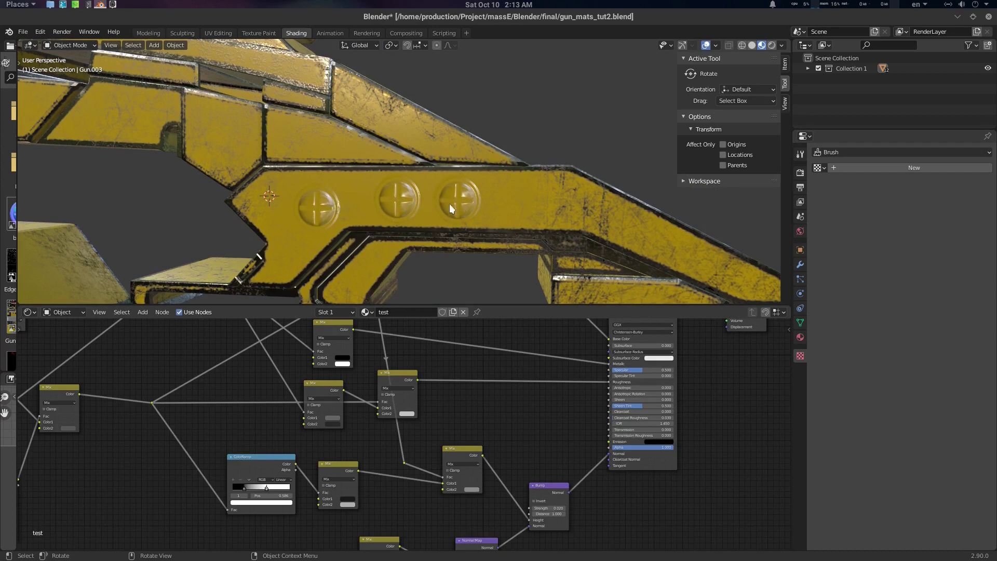
{"action": "middle_click_drag", "start_coordinate": [471, 199], "coordinate": [498, 183]}
{"action": "scroll", "coordinate": [514, 409], "scroll_direction": "down", "scroll_amount": 2}
Step: Move the Material Output and Principled BSDF nodes farther from the Mix nodes to make room for another node
{"action": "middle_click_drag", "start_coordinate": [547, 432], "coordinate": [621, 476]}
{"action": "scroll", "coordinate": [643, 457], "scroll_direction": "up", "scroll_amount": 3}
{"action": "middle_click_drag", "start_coordinate": [641, 439], "coordinate": [546, 412]}
{"action": "scroll", "coordinate": [692, 478], "scroll_direction": "up", "scroll_amount": 2}
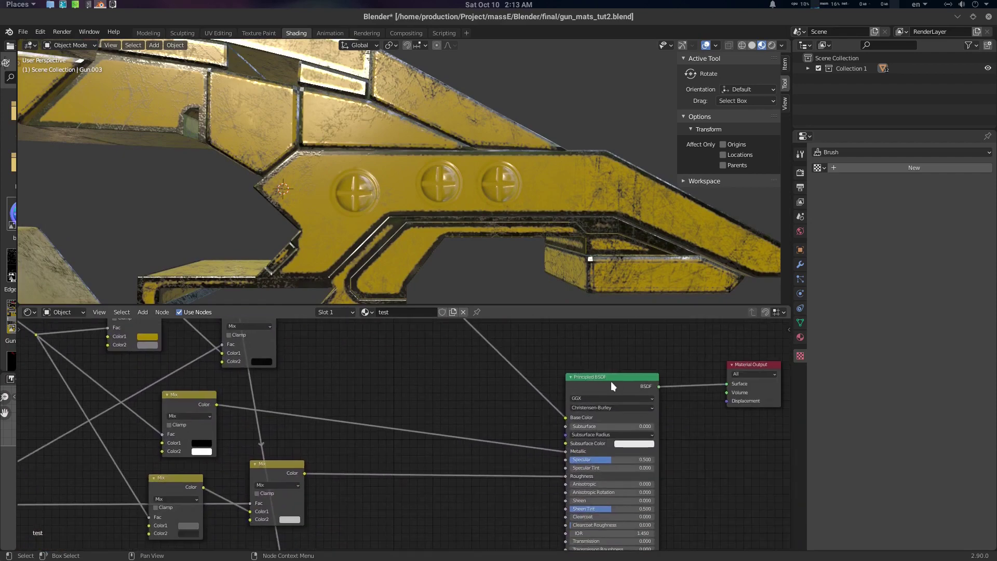
{"action": "left_click_drag", "start_coordinate": [611, 382], "coordinate": [665, 386]}
{"action": "middle_click_drag", "start_coordinate": [769, 368], "coordinate": [632, 350]}
{"action": "left_click_drag", "start_coordinate": [611, 346], "coordinate": [734, 370]}
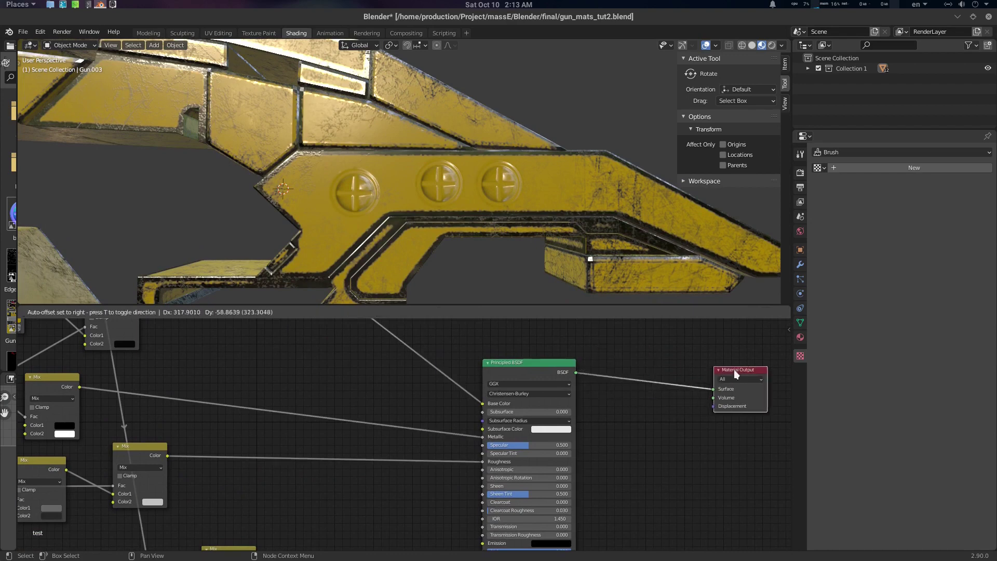
{"action": "left_click_drag", "start_coordinate": [534, 367], "coordinate": [644, 384]}
Step: Duplicate the final base-color Mix node and insert the copy into the link feeding the Principled BSDF's Base Color
{"action": "middle_click_drag", "start_coordinate": [519, 403], "coordinate": [695, 500]}
{"action": "scroll", "coordinate": [465, 405], "scroll_direction": "down", "scroll_amount": 2}
{"action": "middle_click_drag", "start_coordinate": [389, 381], "coordinate": [395, 387]}
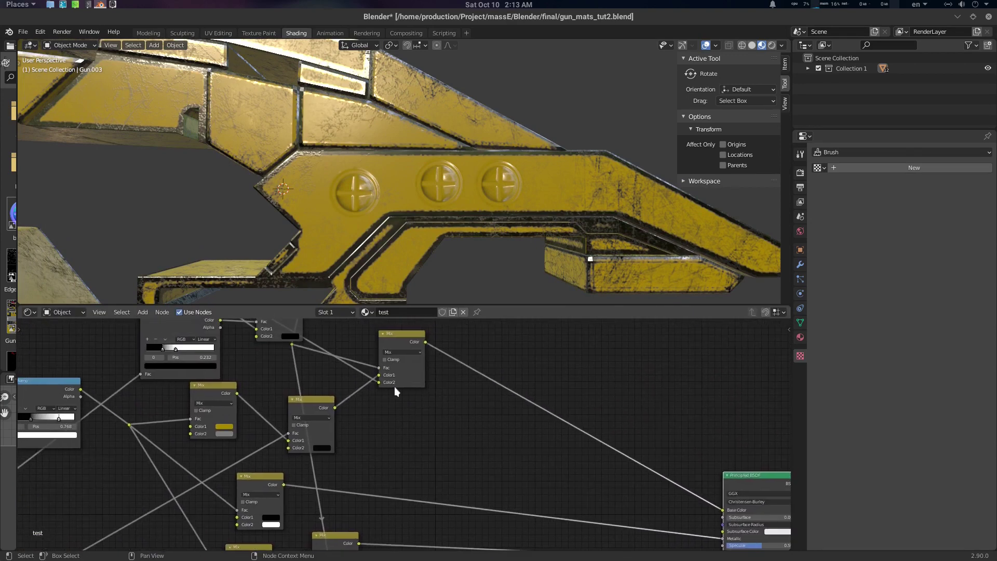
{"action": "left_click", "coordinate": [404, 336]}
{"action": "key", "text": "shift+d"}
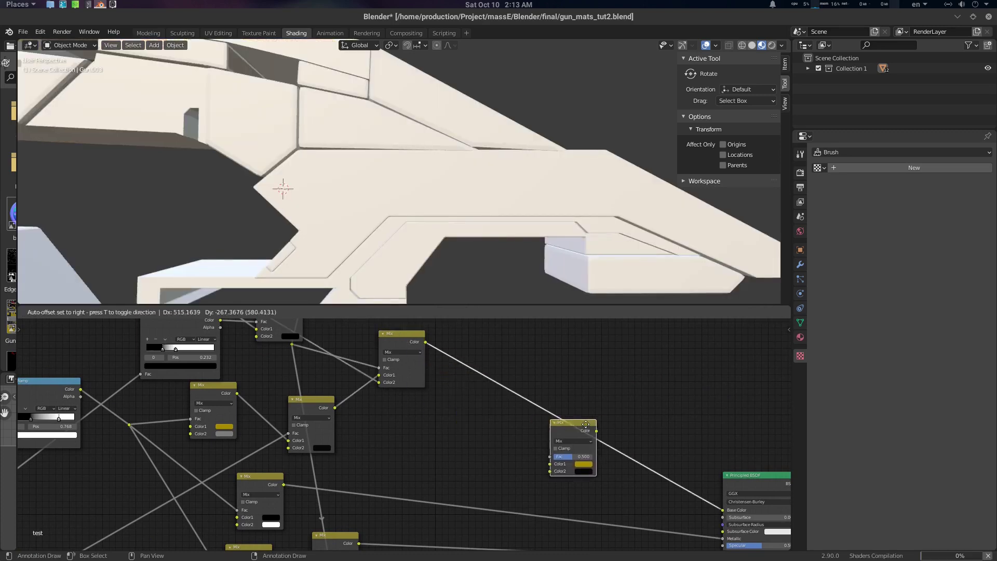
{"action": "left_click", "coordinate": [614, 437]}
{"action": "middle_click_drag", "start_coordinate": [644, 476], "coordinate": [670, 378]}
{"action": "scroll", "coordinate": [643, 380], "scroll_direction": "down", "scroll_amount": 2}
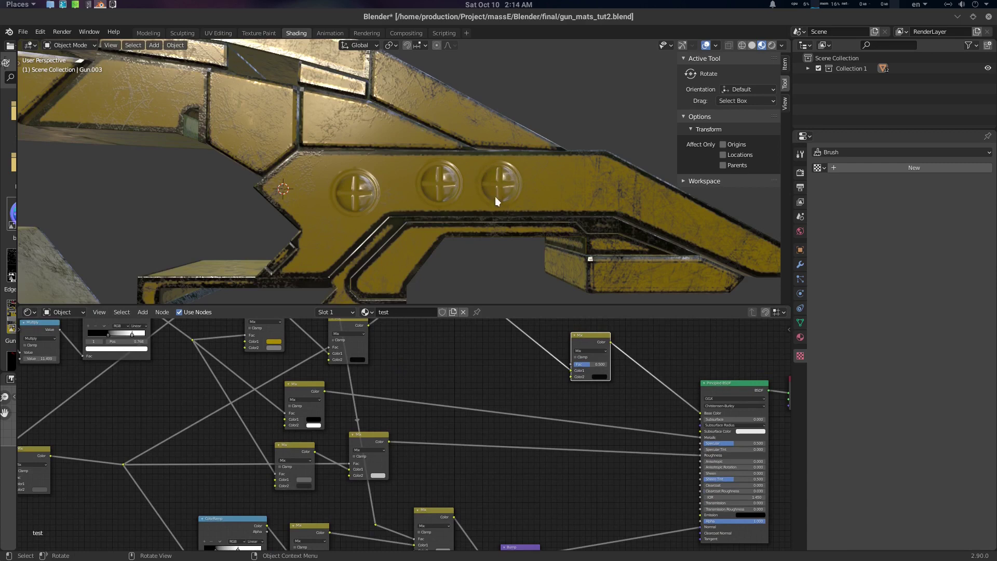
Step: Connect the normalBolt image's Alpha output to the factor of the new base-color Mix node
{"action": "scroll", "coordinate": [518, 410], "scroll_direction": "down", "scroll_amount": 2}
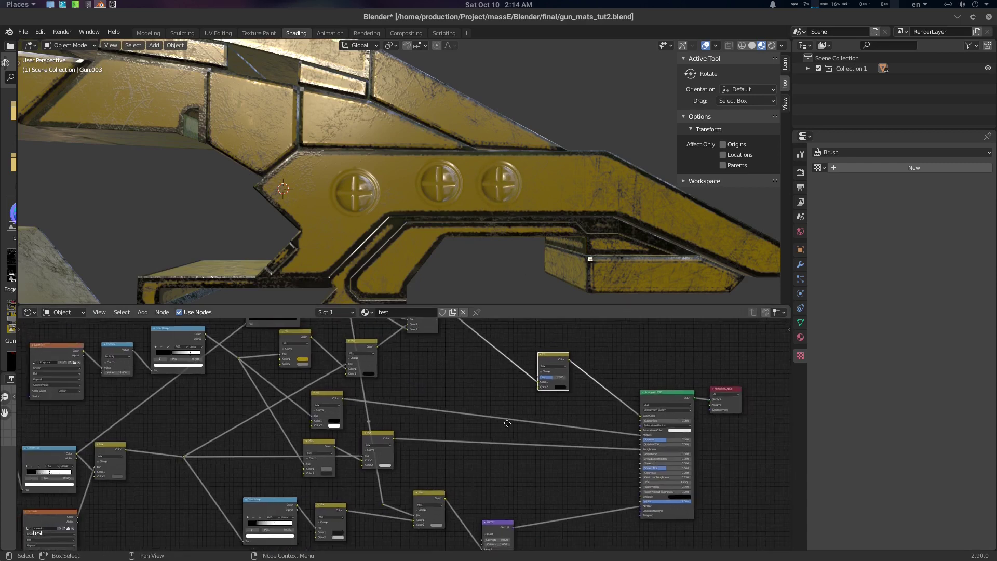
{"action": "middle_click_drag", "start_coordinate": [507, 414], "coordinate": [535, 356]}
{"action": "scroll", "coordinate": [514, 385], "scroll_direction": "down", "scroll_amount": 3}
{"action": "middle_click_drag", "start_coordinate": [487, 427], "coordinate": [484, 444]}
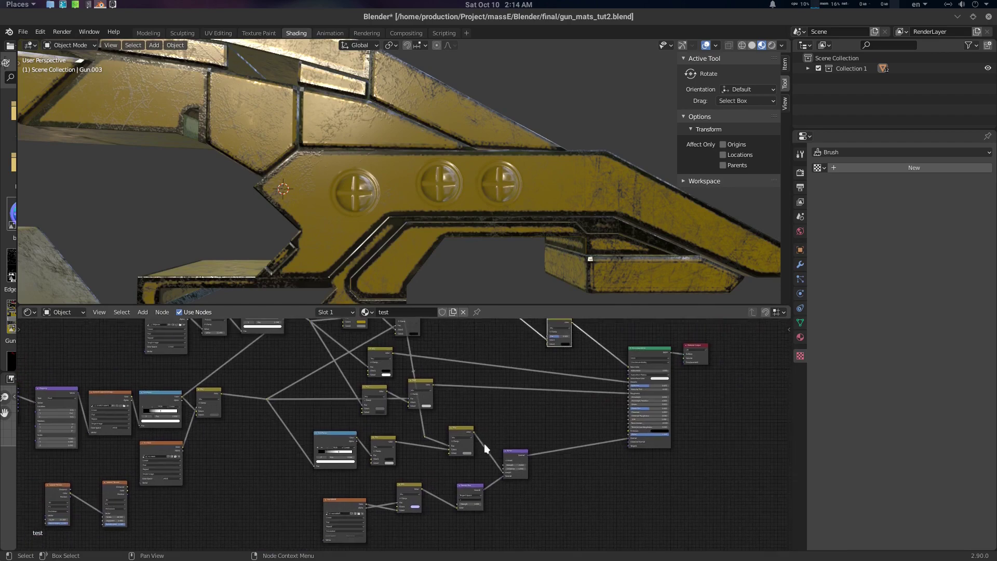
{"action": "left_click_drag", "start_coordinate": [338, 505], "coordinate": [344, 496]}
{"action": "scroll", "coordinate": [363, 507], "scroll_direction": "up", "scroll_amount": 5}
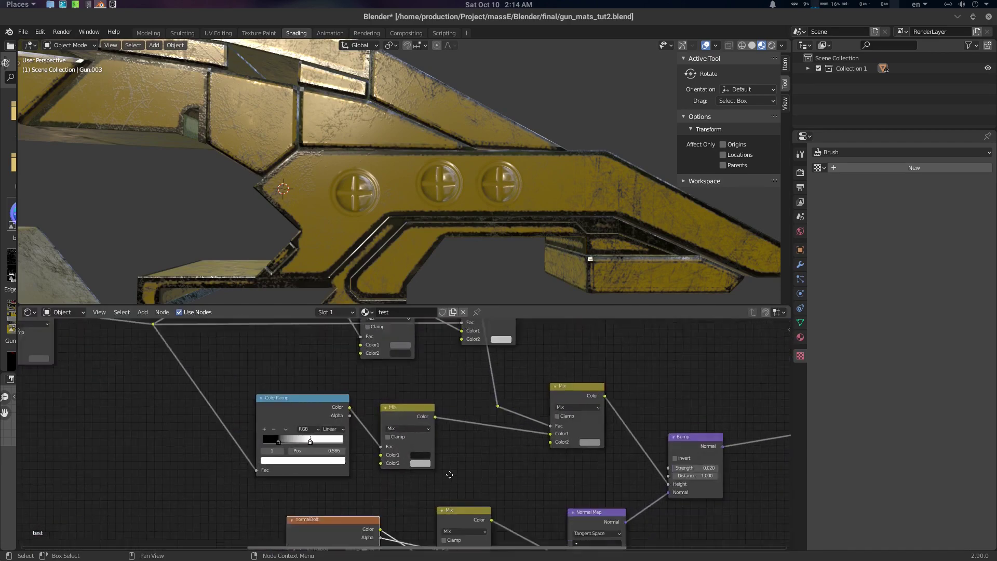
{"action": "scroll", "coordinate": [469, 423], "scroll_direction": "down", "scroll_amount": 5}
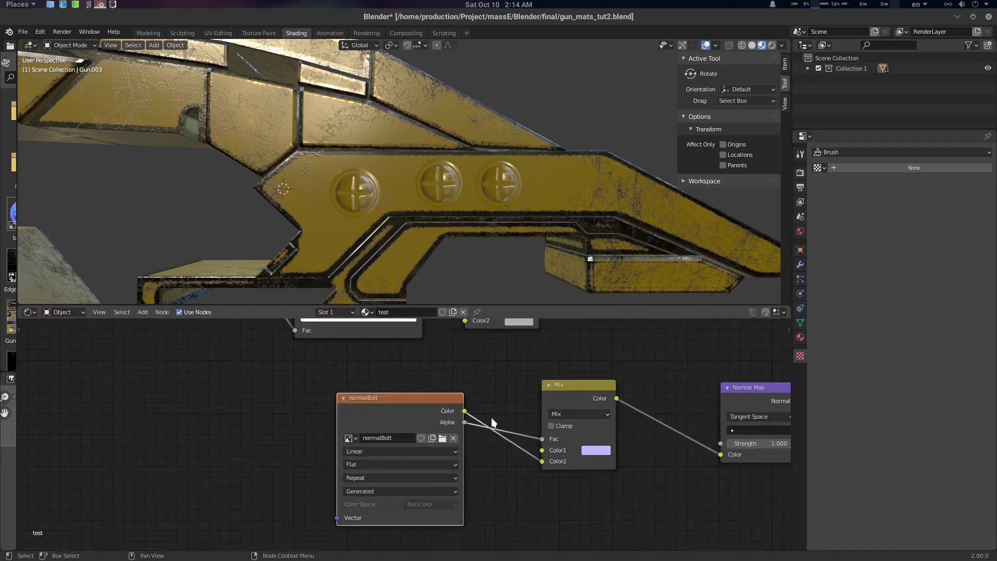
{"action": "middle_click_drag", "start_coordinate": [541, 390], "coordinate": [422, 494]}
{"action": "scroll", "coordinate": [388, 495], "scroll_direction": "down", "scroll_amount": 1}
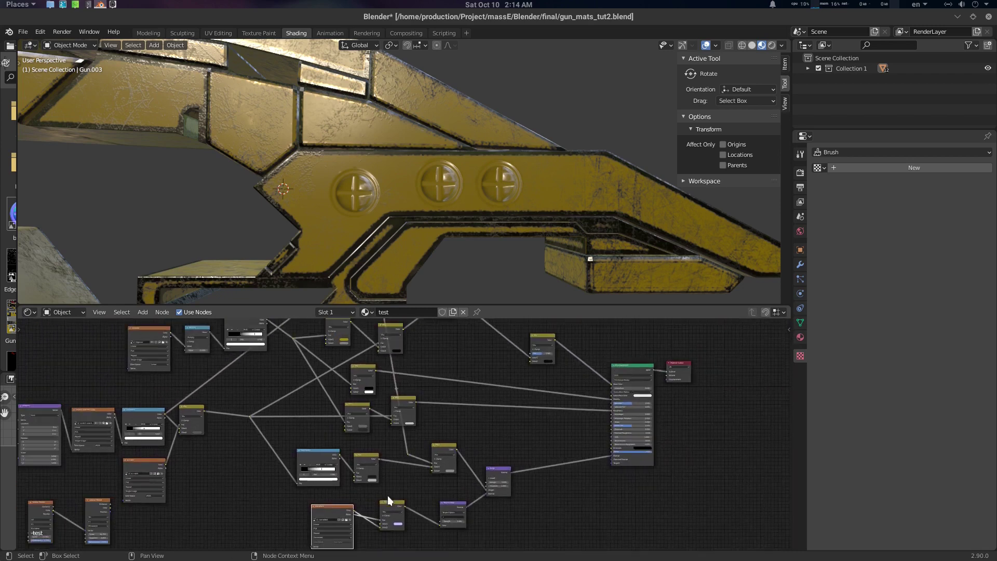
{"action": "left_click_drag", "start_coordinate": [352, 513], "coordinate": [529, 353]}
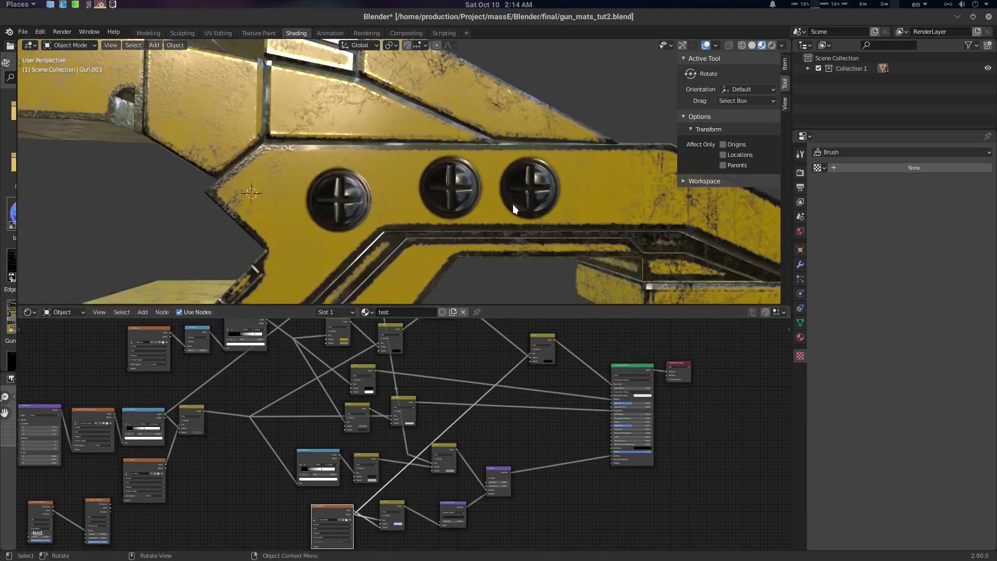
Step: Set Color2 of the bolts' base-color Mix node to near-white
{"action": "middle_click_drag", "start_coordinate": [491, 210], "coordinate": [472, 133]}
{"action": "scroll", "coordinate": [599, 398], "scroll_direction": "up", "scroll_amount": 4}
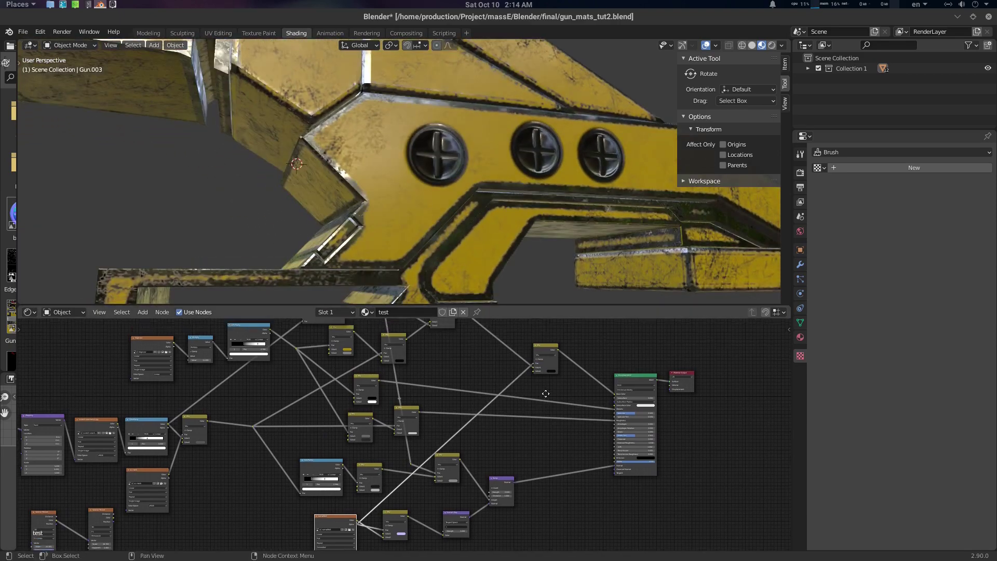
{"action": "scroll", "coordinate": [573, 461], "scroll_direction": "up", "scroll_amount": 1}
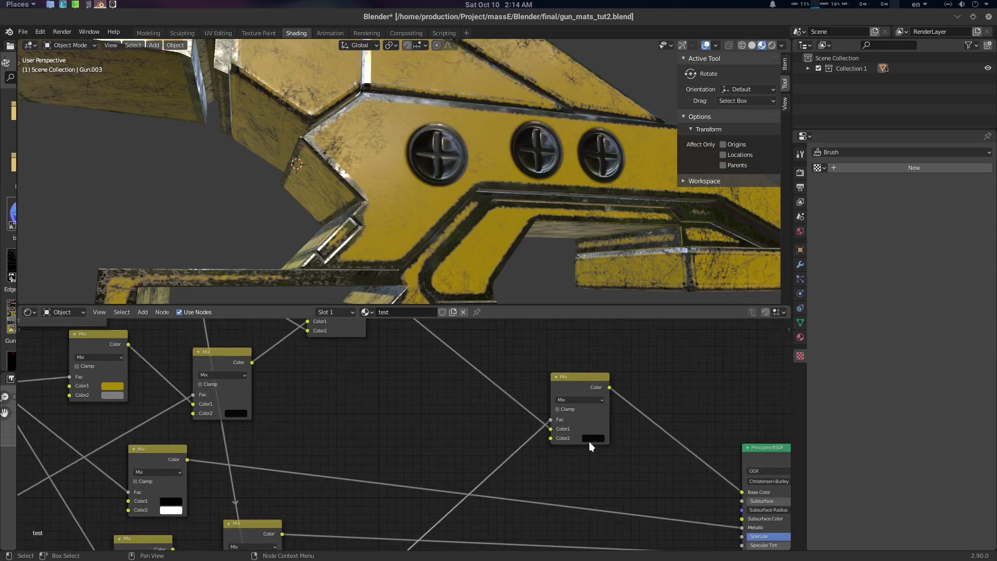
{"action": "left_click", "coordinate": [591, 439]}
{"action": "left_click_drag", "start_coordinate": [655, 372], "coordinate": [655, 325]}
{"action": "scroll", "coordinate": [658, 440], "scroll_direction": "down", "scroll_amount": 1}
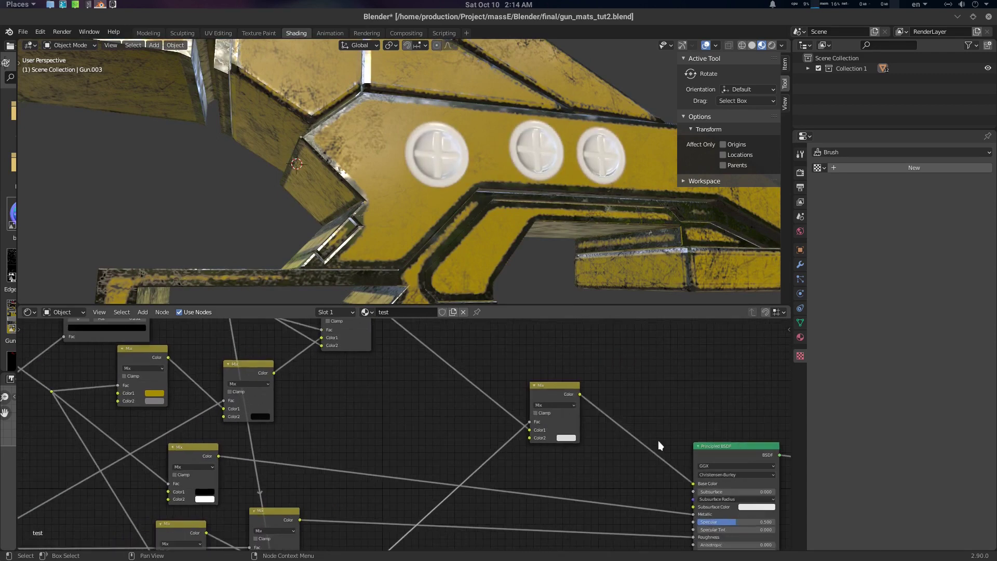
Step: Reposition the base-color Mix node, duplicate it, and insert the copy into the link feeding the Principled BSDF's Metallic input
{"action": "middle_click_drag", "start_coordinate": [631, 458], "coordinate": [611, 370]}
{"action": "scroll", "coordinate": [635, 364], "scroll_direction": "down", "scroll_amount": 1}
{"action": "scroll", "coordinate": [643, 413], "scroll_direction": "down", "scroll_amount": 1}
{"action": "scroll", "coordinate": [611, 370], "scroll_direction": "up", "scroll_amount": 2}
{"action": "middle_click_drag", "start_coordinate": [610, 414], "coordinate": [648, 460]}
{"action": "scroll", "coordinate": [662, 441], "scroll_direction": "up", "scroll_amount": 3, "text": "shift"}
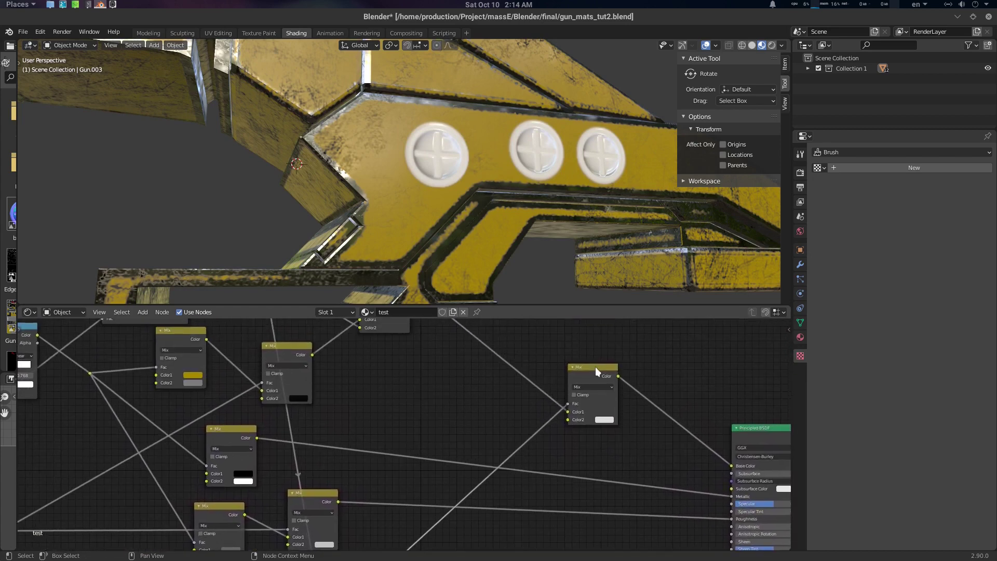
{"action": "left_click_drag", "start_coordinate": [596, 382], "coordinate": [495, 349]}
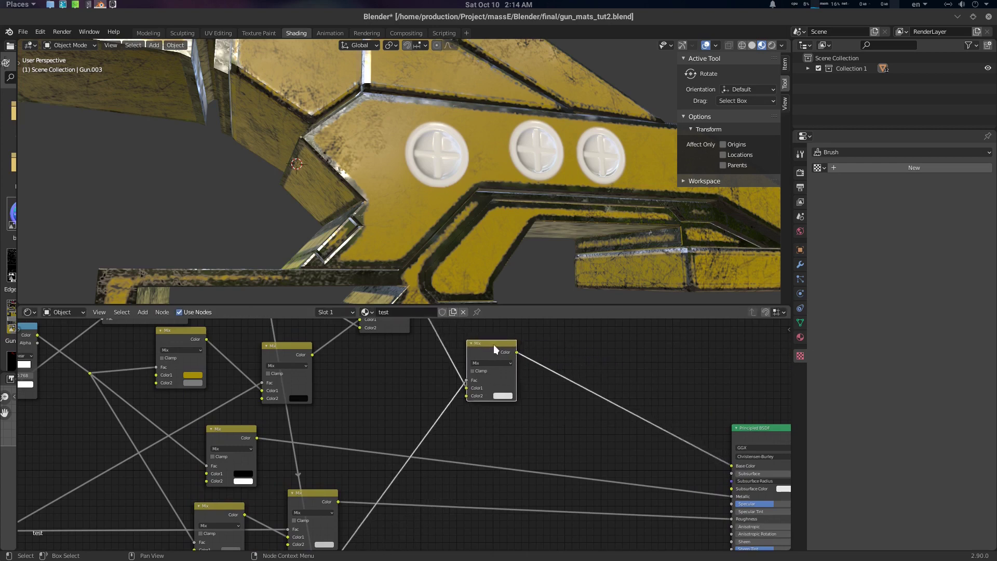
{"action": "key", "text": "shift+d"}
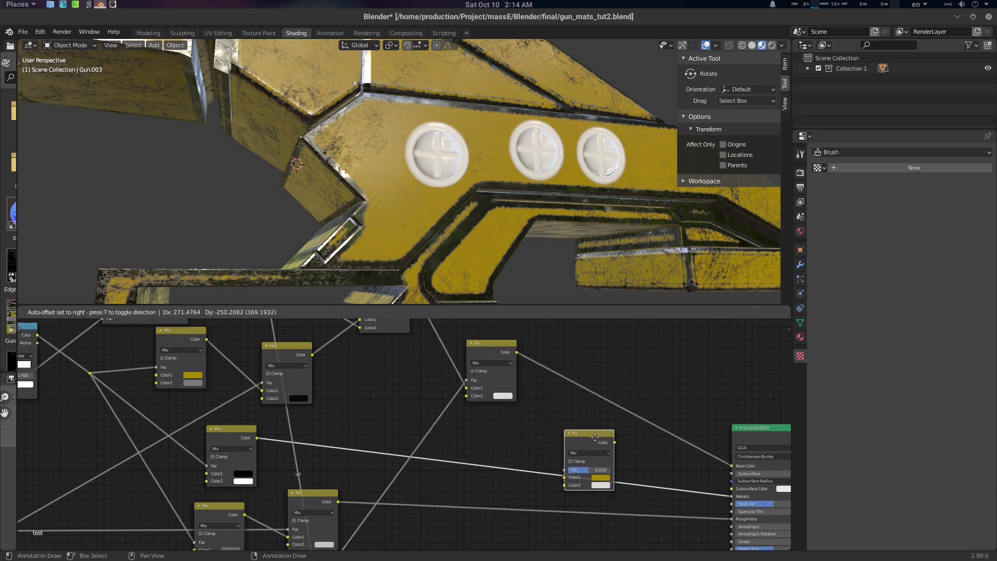
{"action": "left_click", "coordinate": [595, 436]}
{"action": "scroll", "coordinate": [634, 460], "scroll_direction": "down", "scroll_amount": 3, "text": "shift"}
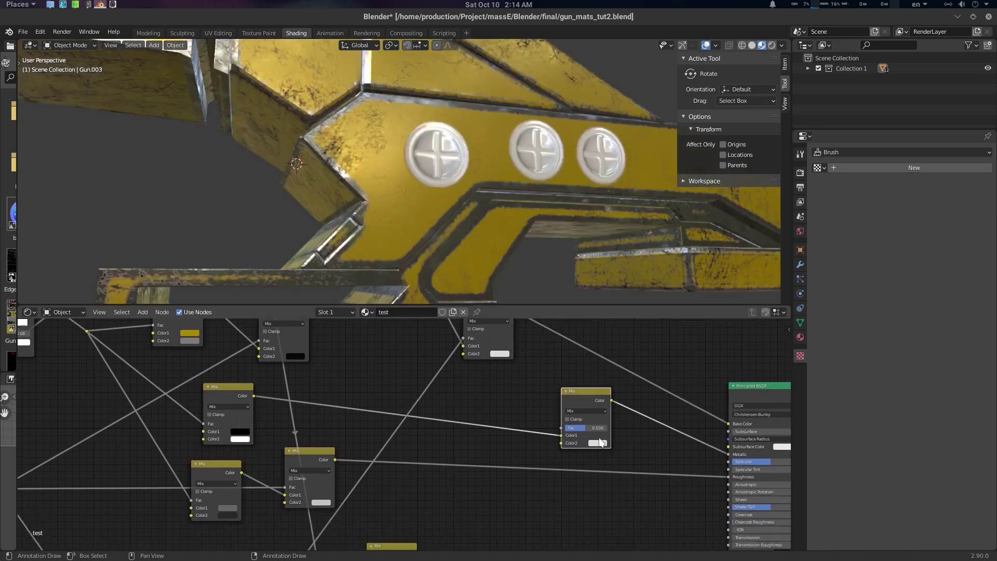
Step: Add a reroute on the bolt alpha link and connect it to the factor of the metallic Mix node
{"action": "middle_click_drag", "start_coordinate": [473, 391], "coordinate": [481, 414]}
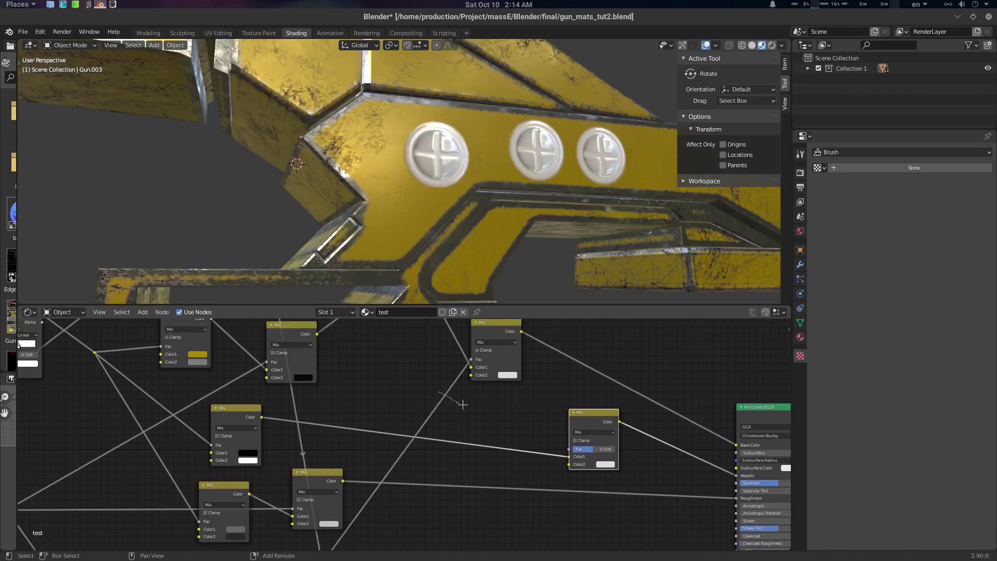
{"action": "right_click_drag", "start_coordinate": [438, 391], "coordinate": [457, 400], "text": "shift"}
{"action": "left_click_drag", "start_coordinate": [446, 395], "coordinate": [569, 449]}
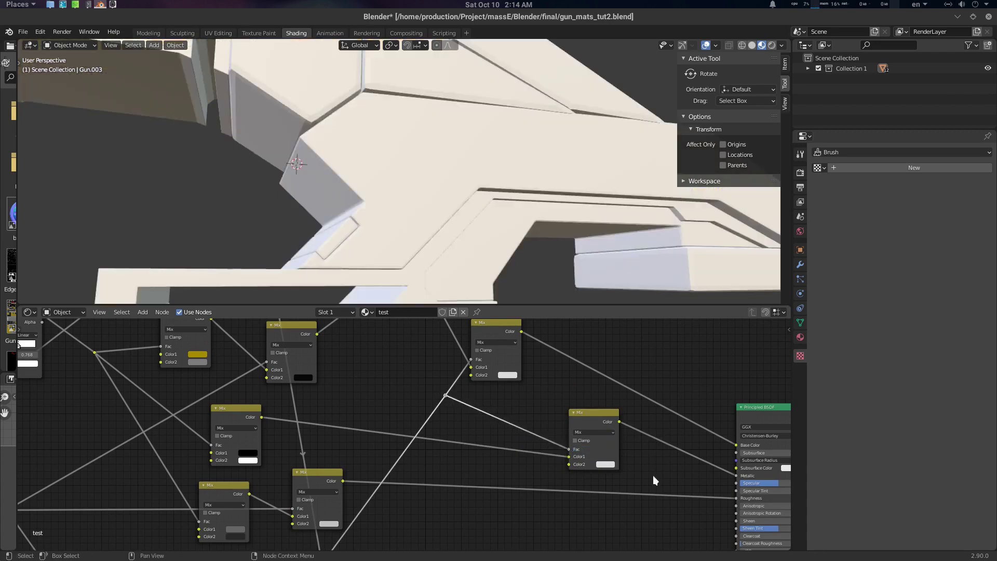
{"action": "middle_click_drag", "start_coordinate": [558, 239], "coordinate": [487, 239]}
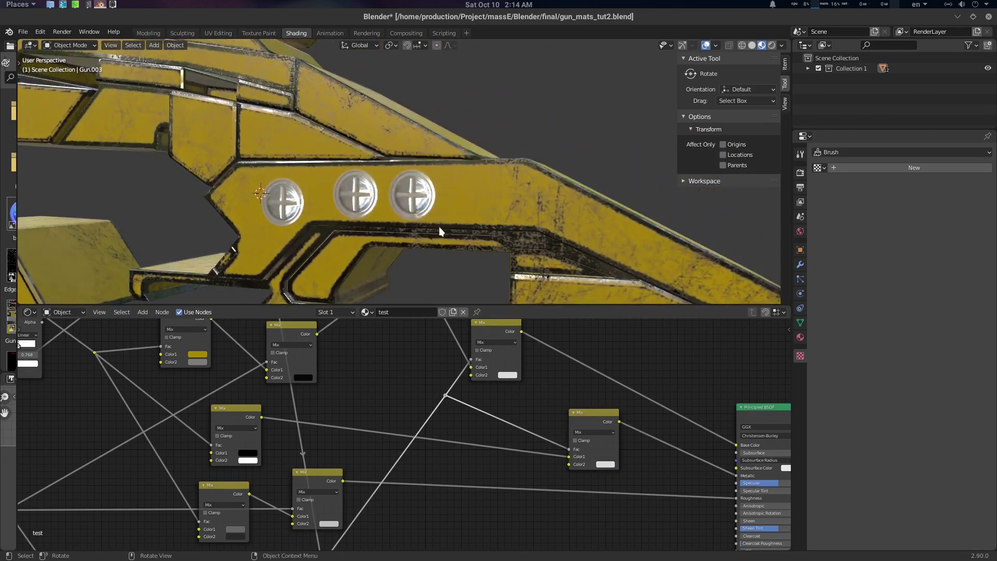
{"action": "scroll", "coordinate": [451, 216], "scroll_direction": "up", "scroll_amount": 2}
Step: Set Color2 of the metallic Mix node to pure white to make the bolts fully metallic
{"action": "middle_click_drag", "start_coordinate": [611, 459], "coordinate": [608, 471]}
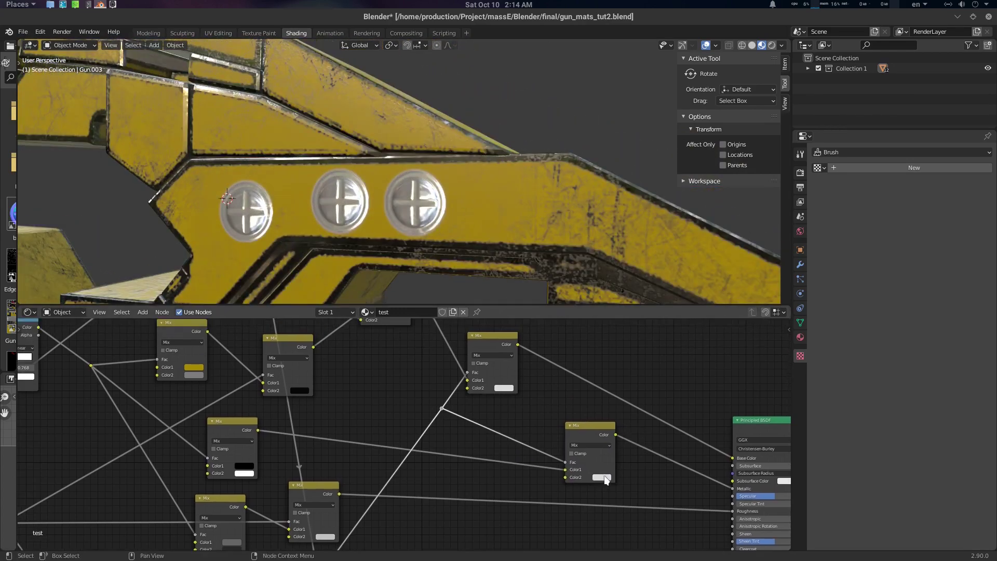
{"action": "left_click", "coordinate": [603, 478]}
{"action": "left_click_drag", "start_coordinate": [653, 381], "coordinate": [654, 374]}
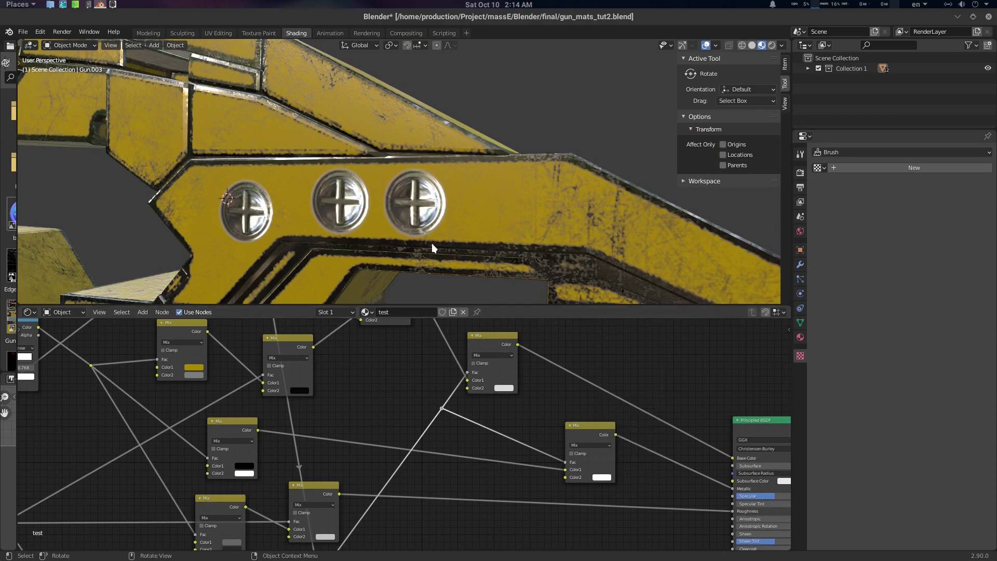
{"action": "middle_click_drag", "start_coordinate": [431, 243], "coordinate": [479, 235]}
{"action": "scroll", "coordinate": [550, 395], "scroll_direction": "up", "scroll_amount": 2}
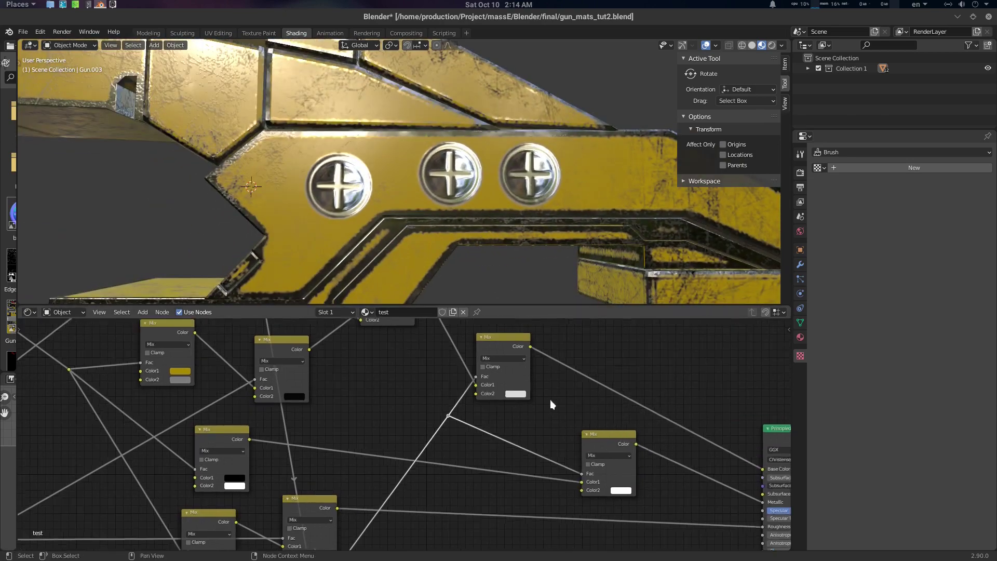
Step: Tint Color2 of the bolts' base-color Mix node a light warm beige
{"action": "left_click", "coordinate": [524, 390]}
{"action": "left_click_drag", "start_coordinate": [586, 279], "coordinate": [586, 282]}
{"action": "left_click_drag", "start_coordinate": [547, 318], "coordinate": [544, 304]}
{"action": "middle_click_drag", "start_coordinate": [456, 218], "coordinate": [398, 202]}
{"action": "scroll", "coordinate": [352, 194], "scroll_direction": "up", "scroll_amount": 3}
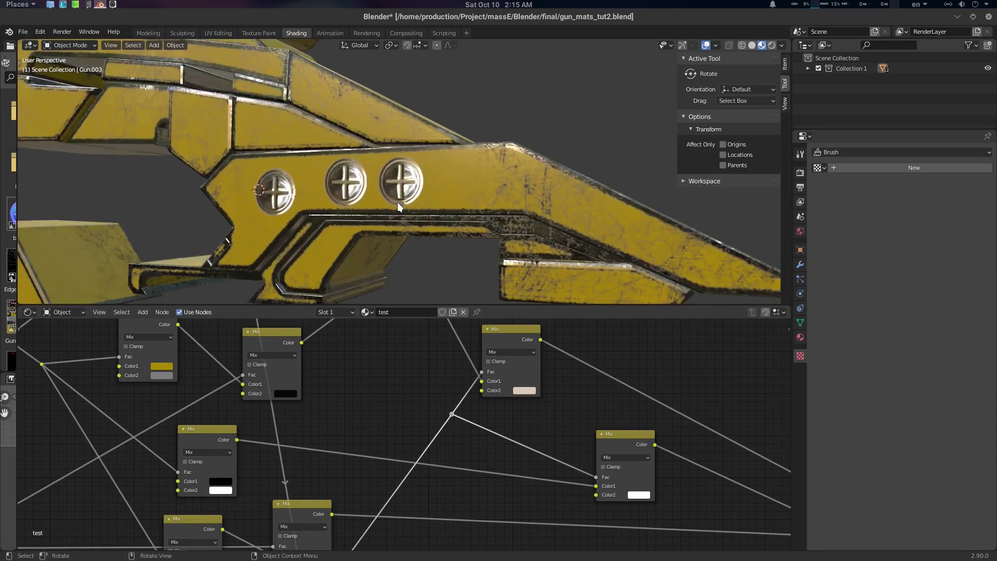
{"action": "scroll", "coordinate": [397, 201], "scroll_direction": "up", "scroll_amount": 2}
Step: Try a black metallic Color2 and a purple base-color Color2 on the bolts, and undo both color changes
{"action": "left_click", "coordinate": [639, 495]}
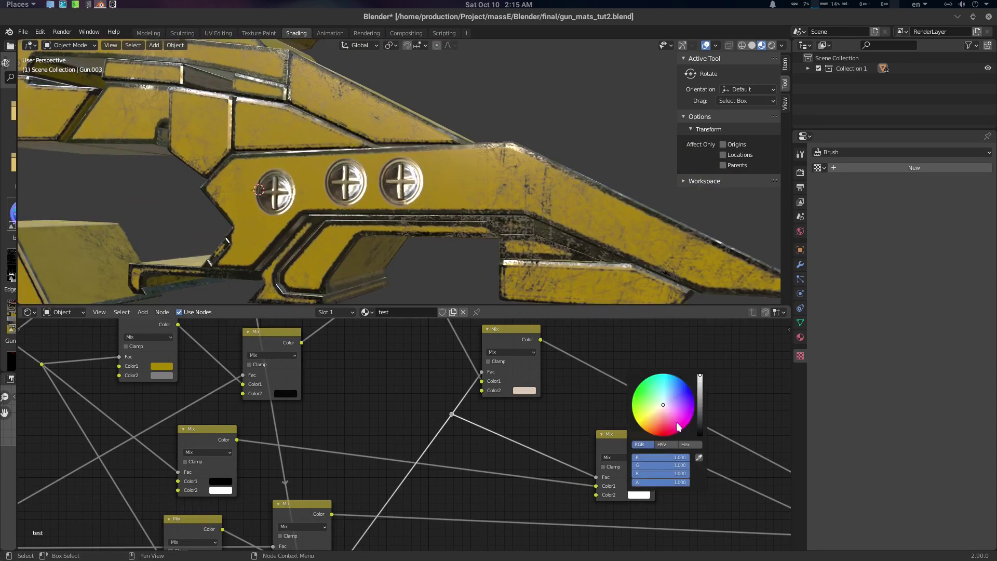
{"action": "left_click_drag", "start_coordinate": [698, 410], "coordinate": [700, 435]}
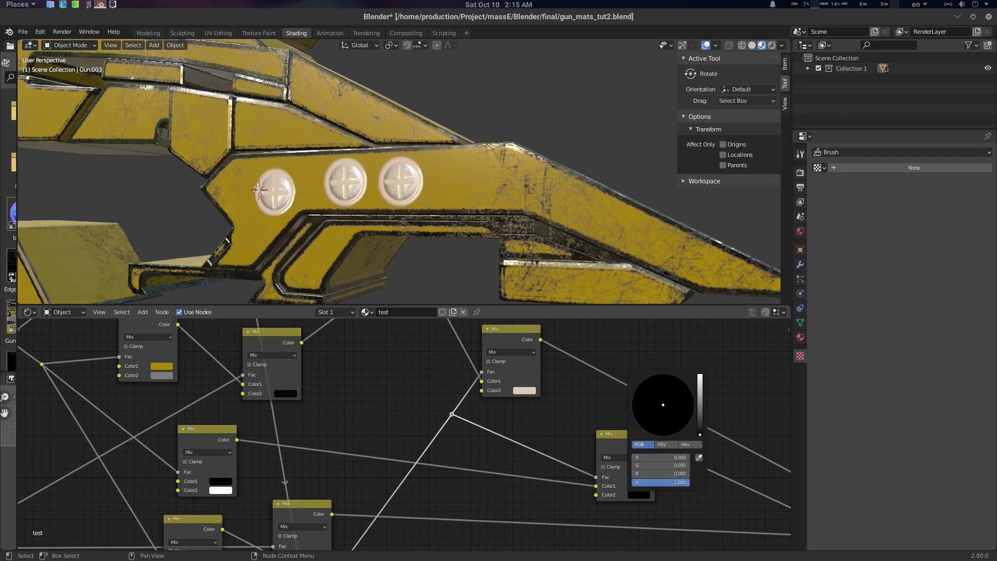
{"action": "left_click", "coordinate": [525, 395]}
{"action": "left_click", "coordinate": [559, 316]}
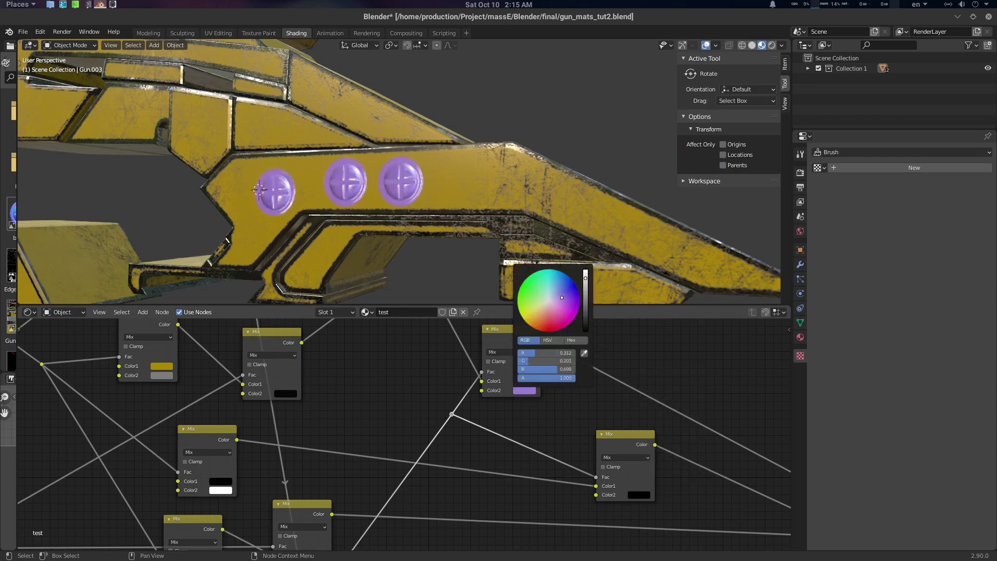
{"action": "scroll", "coordinate": [382, 192], "scroll_direction": "down", "scroll_amount": 4}
{"action": "scroll", "coordinate": [512, 206], "scroll_direction": "up", "scroll_amount": 3}
{"action": "middle_click_drag", "start_coordinate": [511, 206], "coordinate": [486, 195]}
{"action": "key", "text": "ctrl+z"}
{"action": "key", "text": "ctrl+z"}
Step: Reveal all hidden parts to inspect the bolts on the complete gun, and isolate the yellow panels again
{"action": "scroll", "coordinate": [478, 202], "scroll_direction": "up", "scroll_amount": 2}
{"action": "scroll", "coordinate": [575, 453], "scroll_direction": "down", "scroll_amount": 3}
{"action": "middle_click_drag", "start_coordinate": [575, 453], "coordinate": [618, 458]}
{"action": "scroll", "coordinate": [421, 211], "scroll_direction": "down", "scroll_amount": 3}
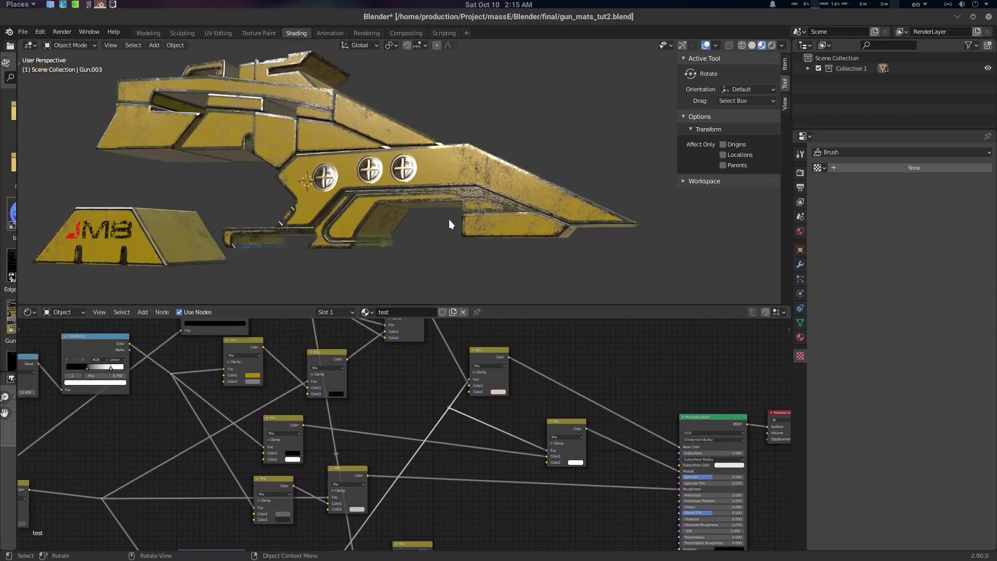
{"action": "middle_click_drag", "start_coordinate": [449, 219], "coordinate": [472, 224]}
{"action": "scroll", "coordinate": [485, 224], "scroll_direction": "down", "scroll_amount": 1}
{"action": "scroll", "coordinate": [477, 225], "scroll_direction": "down", "scroll_amount": 3}
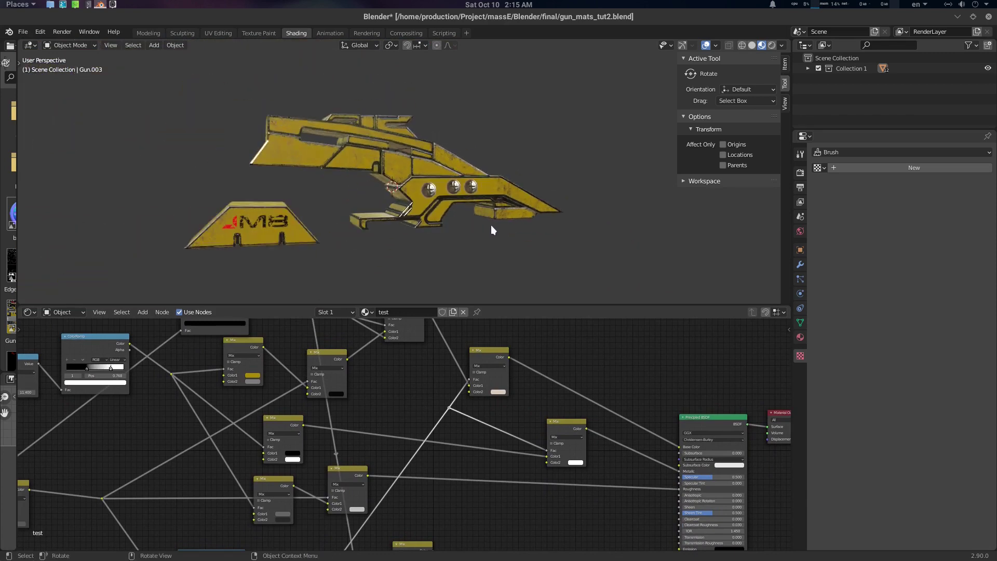
{"action": "key", "text": "alt+h"}
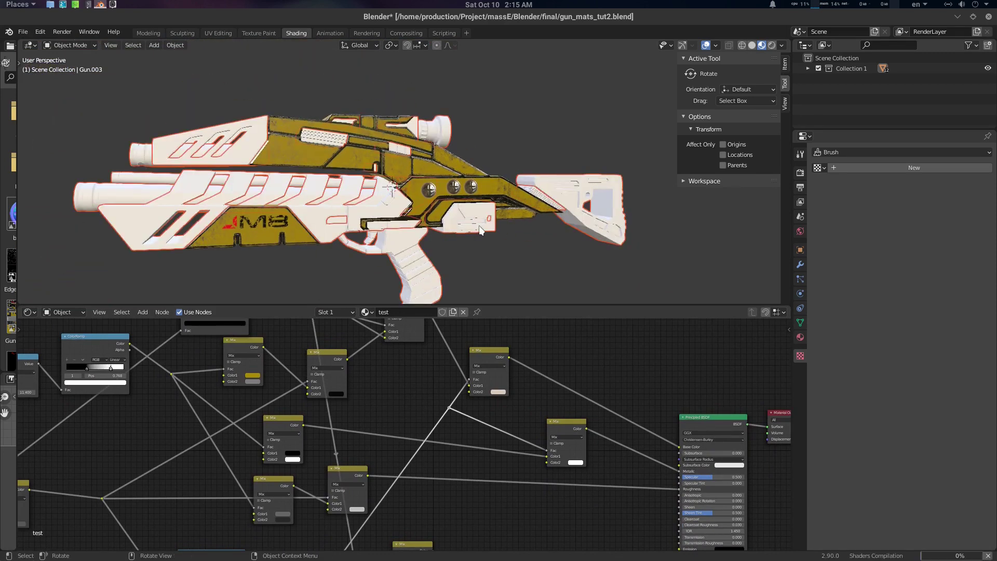
{"action": "scroll", "coordinate": [472, 225], "scroll_direction": "up", "scroll_amount": 5}
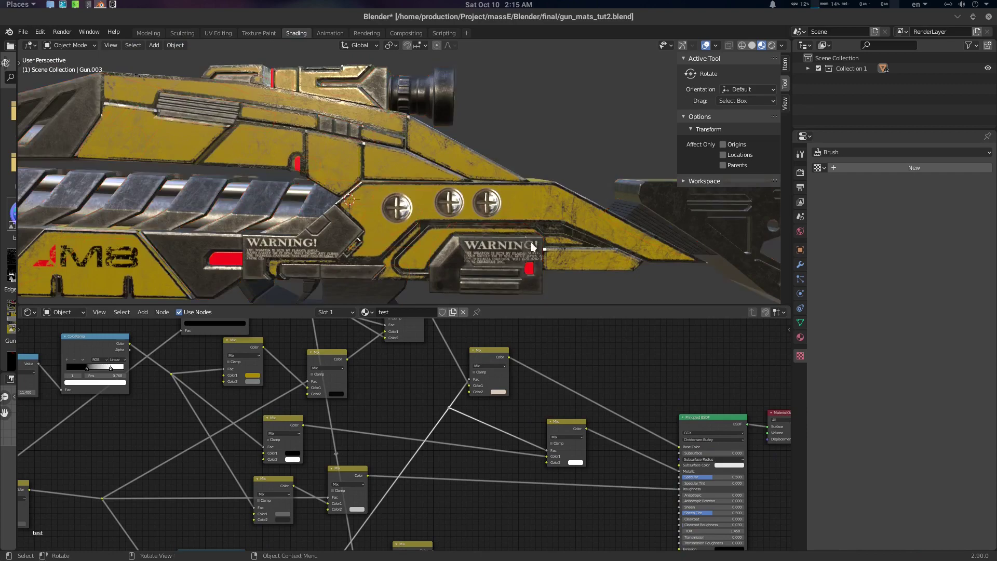
{"action": "left_click", "coordinate": [563, 211]}
{"action": "key", "text": "shift+h"}
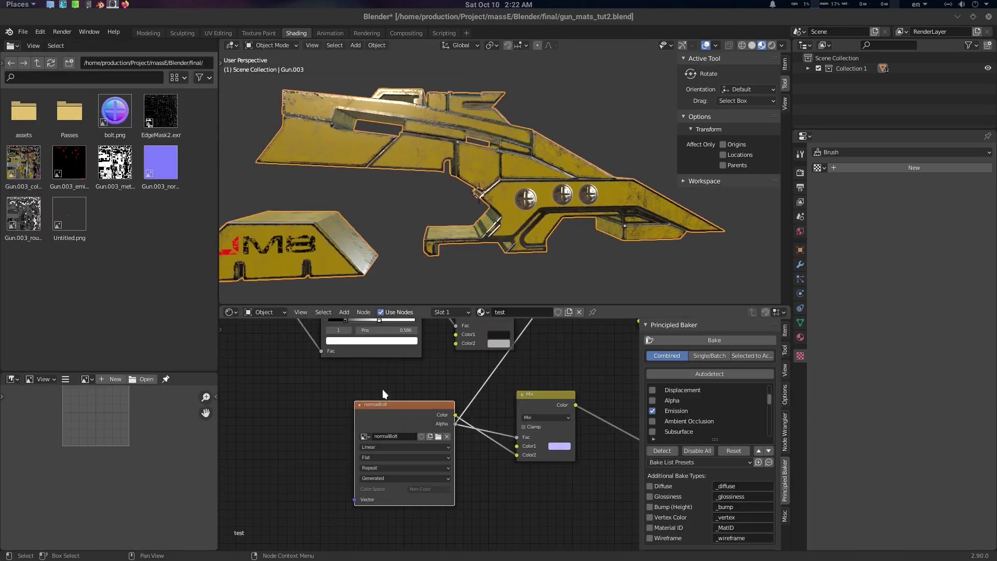
Step: Show the normalBolt image in the Image Editor and save it to a file
{"action": "mouse_move", "coordinate": [385, 417]}
{"action": "left_mouse_down"}
{"action": "mouse_move", "coordinate": [368, 416]}
{"action": "mouse_move", "coordinate": [397, 403]}
{"action": "mouse_move", "coordinate": [379, 406]}
{"action": "left_mouse_up"}
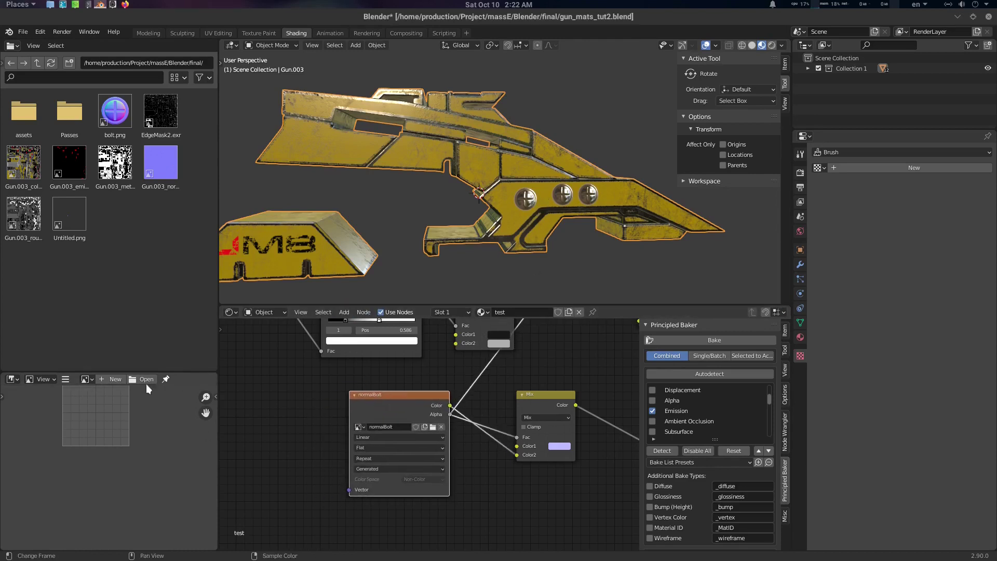
{"action": "left_click", "coordinate": [86, 378]}
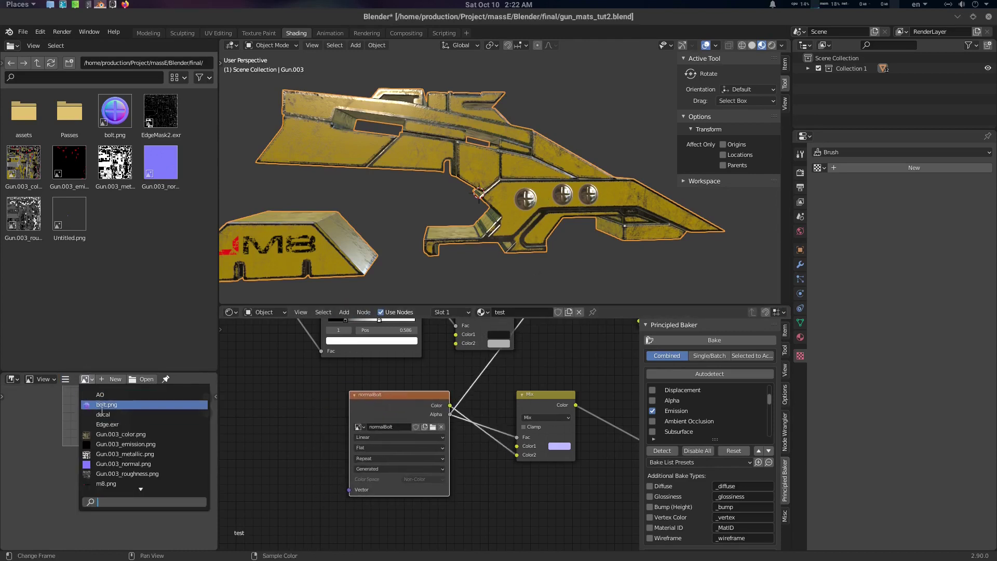
{"action": "type", "text": "no"}
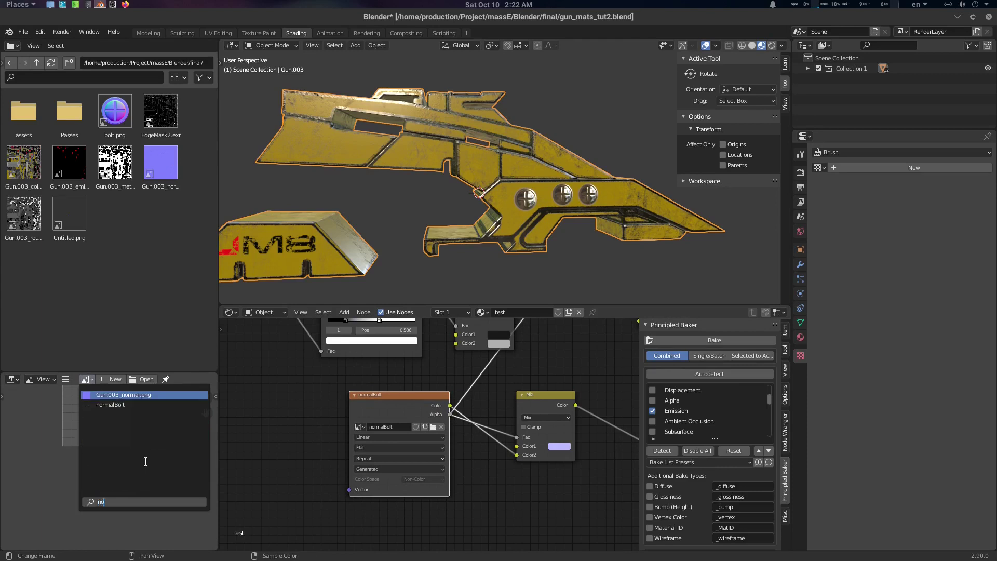
{"action": "type", "text": "r"}
{"action": "left_click", "coordinate": [110, 405]}
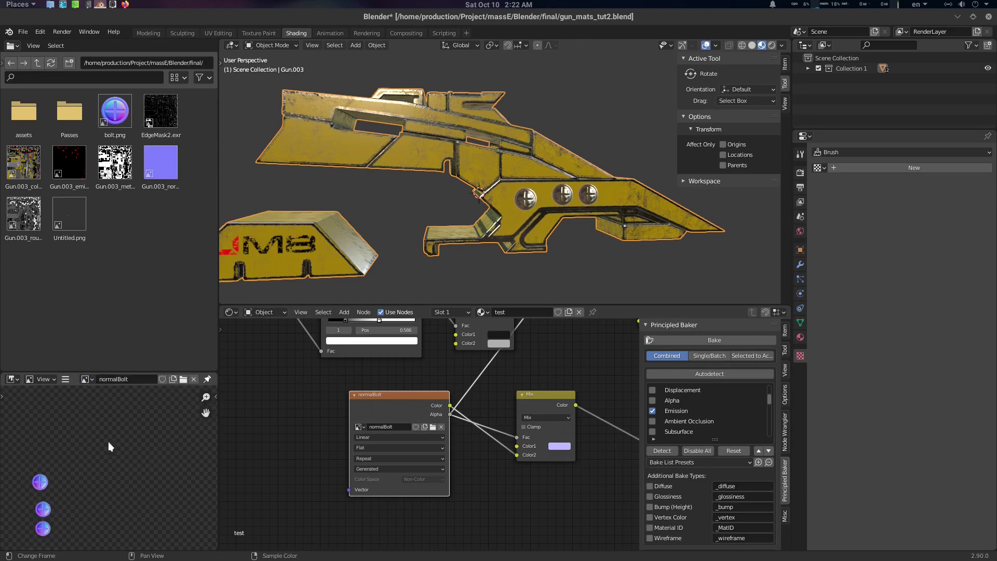
{"action": "left_click", "coordinate": [64, 379]}
{"action": "mouse_move", "coordinate": [78, 403]}
{"action": "scroll", "coordinate": [425, 494], "scroll_direction": "up", "scroll_amount": 1}
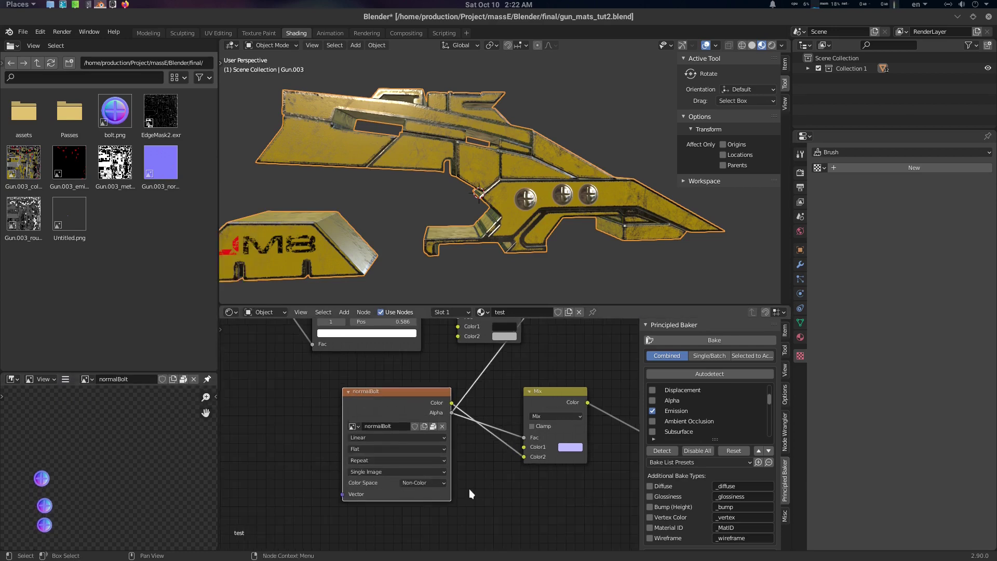
{"action": "middle_click_drag", "start_coordinate": [470, 489], "coordinate": [456, 492]}
{"action": "middle_click_drag", "start_coordinate": [536, 211], "coordinate": [521, 209]}
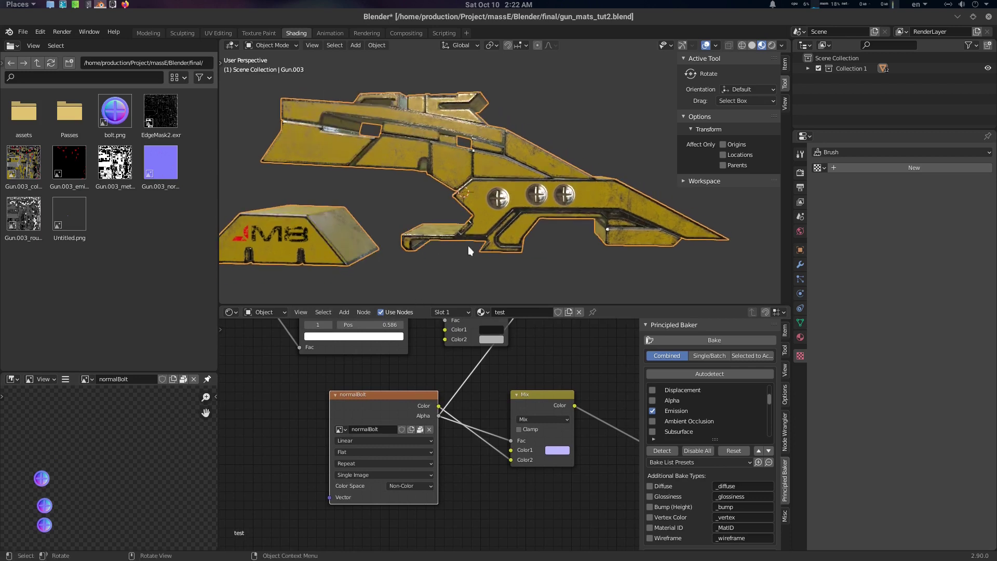
{"action": "scroll", "coordinate": [737, 404], "scroll_direction": "up", "scroll_amount": 1}
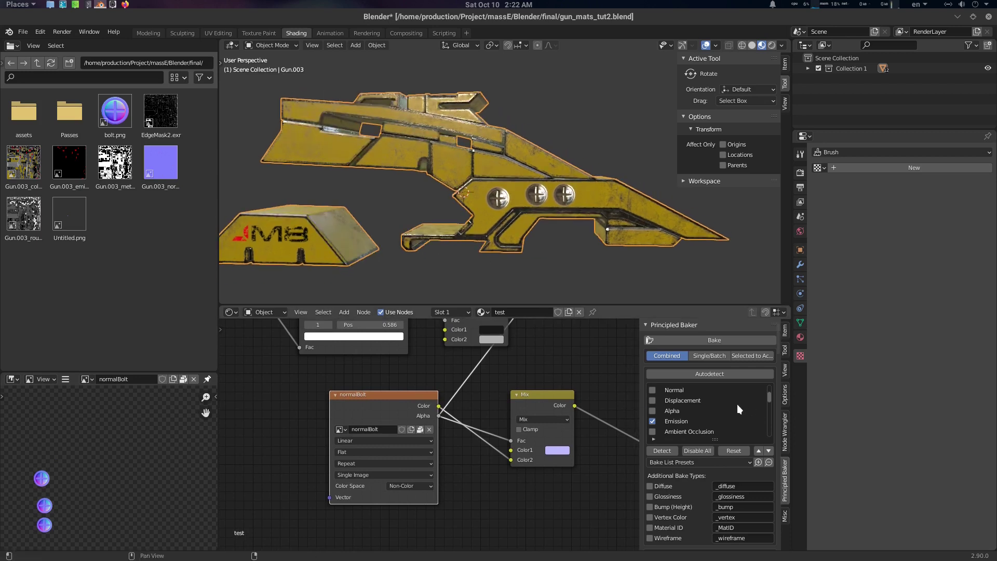
{"action": "scroll", "coordinate": [736, 404], "scroll_direction": "down", "scroll_amount": 2}
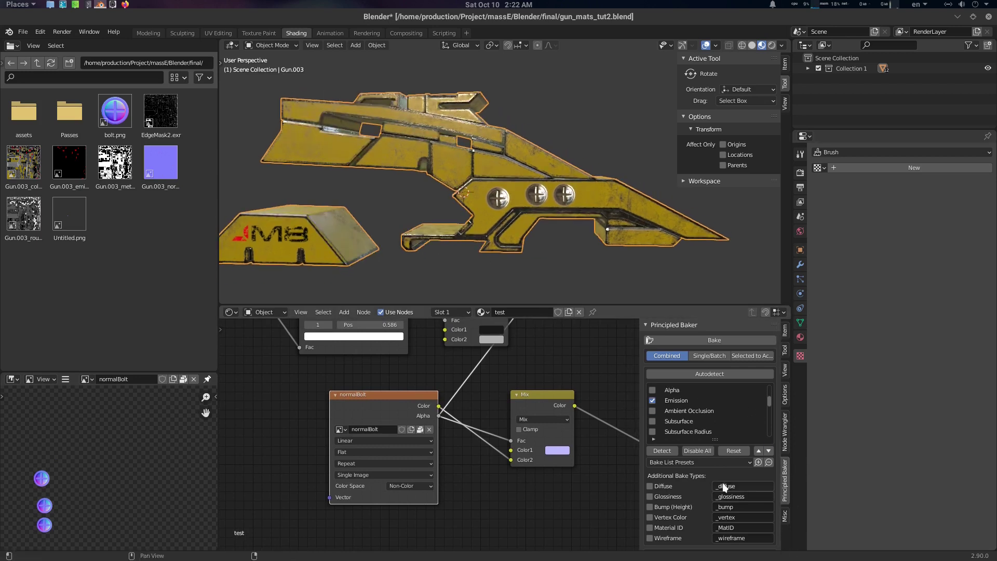
{"action": "middle_click_drag", "start_coordinate": [598, 445], "coordinate": [420, 460]}
{"action": "scroll", "coordinate": [419, 460], "scroll_direction": "down", "scroll_amount": 4}
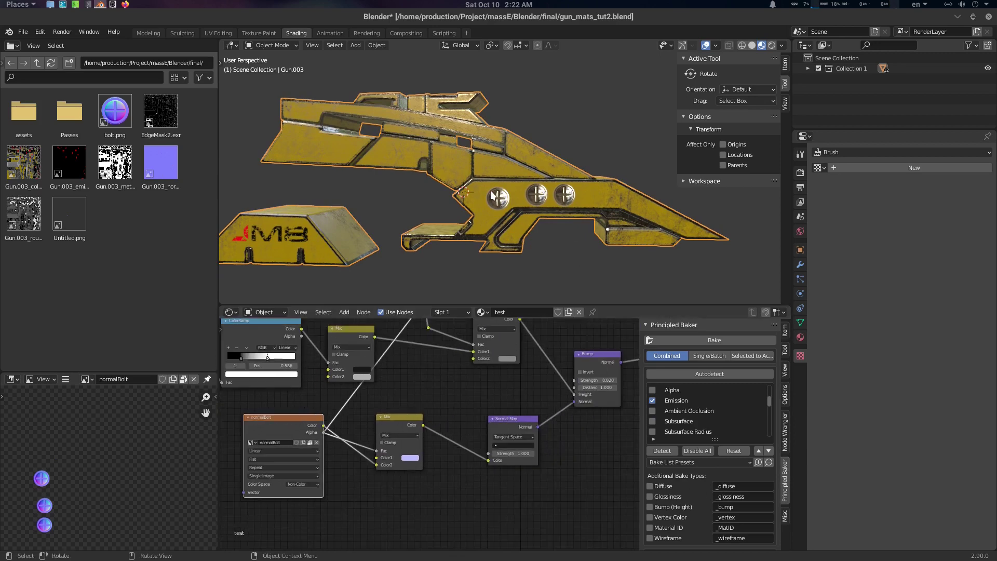
Step: Reveal all hidden parts of the gun and select every object for baking
{"action": "key", "text": "alt+a"}
{"action": "mouse_move", "coordinate": [493, 196]}
{"action": "middle_mouse_down"}
{"action": "mouse_move", "coordinate": [519, 187]}
{"action": "mouse_move", "coordinate": [486, 180]}
{"action": "middle_mouse_up"}
{"action": "key", "text": "alt+h"}
{"action": "key", "text": "alt+a"}
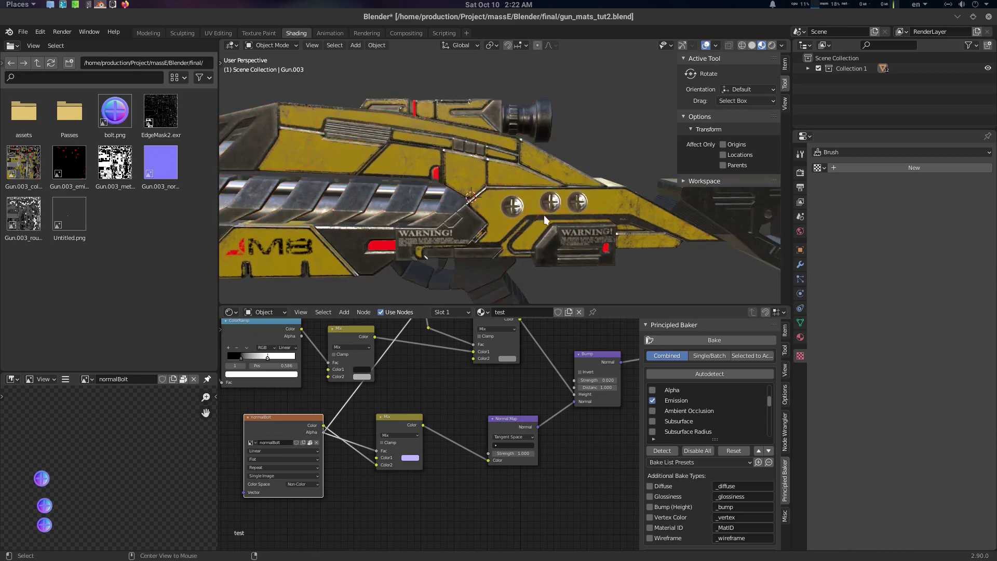
{"action": "scroll", "coordinate": [544, 215], "scroll_direction": "down", "scroll_amount": 3}
{"action": "key", "text": "a"}
{"action": "middle_click_drag", "start_coordinate": [451, 213], "coordinate": [576, 217]}
{"action": "scroll", "coordinate": [545, 208], "scroll_direction": "up", "scroll_amount": 3}
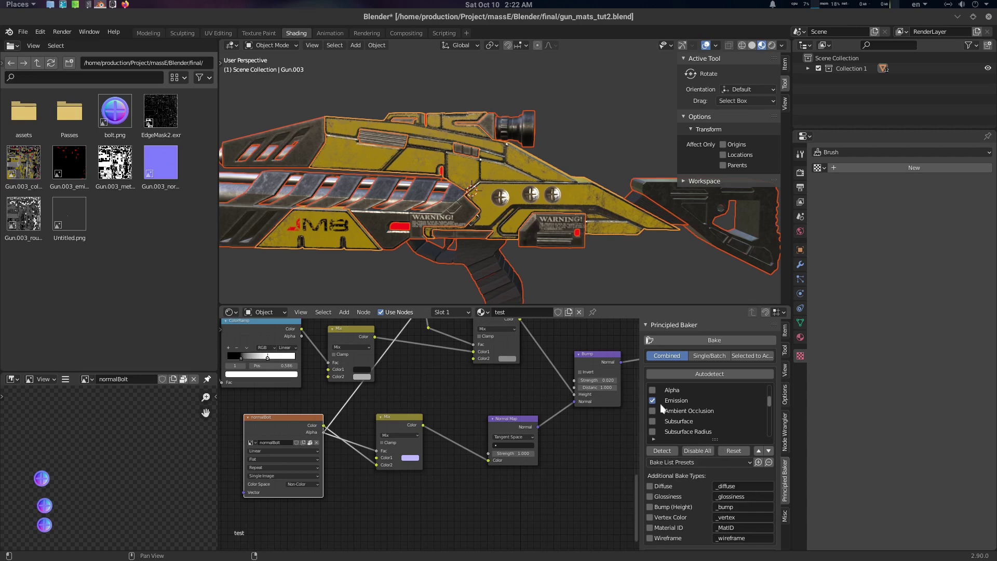
Step: Clear the Principled Baker bake list and enable Color, Metallic, Roughness, Normal and Emission
{"action": "left_click", "coordinate": [702, 450]}
{"action": "scroll", "coordinate": [693, 410], "scroll_direction": "up", "scroll_amount": 2}
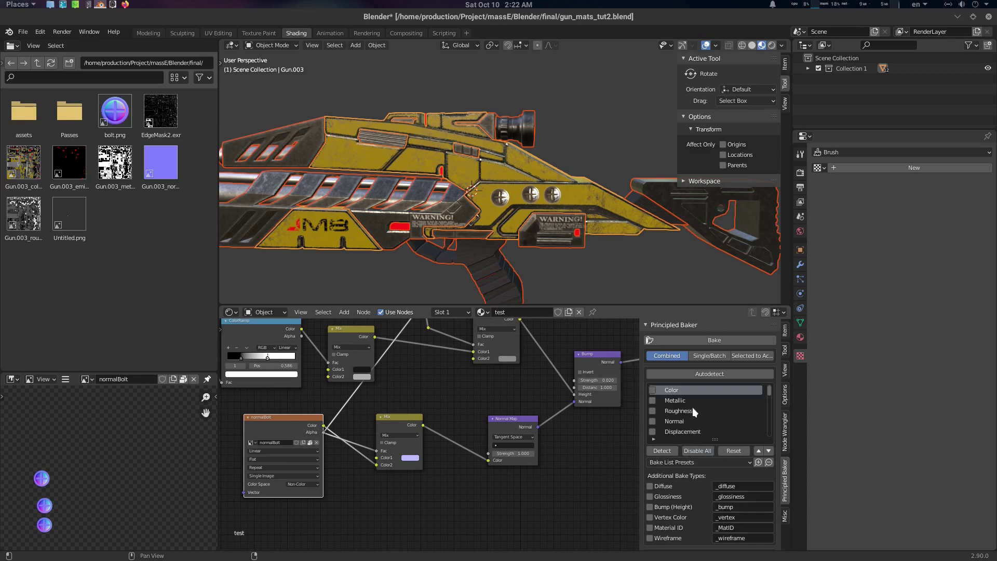
{"action": "left_click", "coordinate": [652, 390]}
{"action": "left_click", "coordinate": [652, 421]}
{"action": "scroll", "coordinate": [658, 419], "scroll_direction": "down", "scroll_amount": 2}
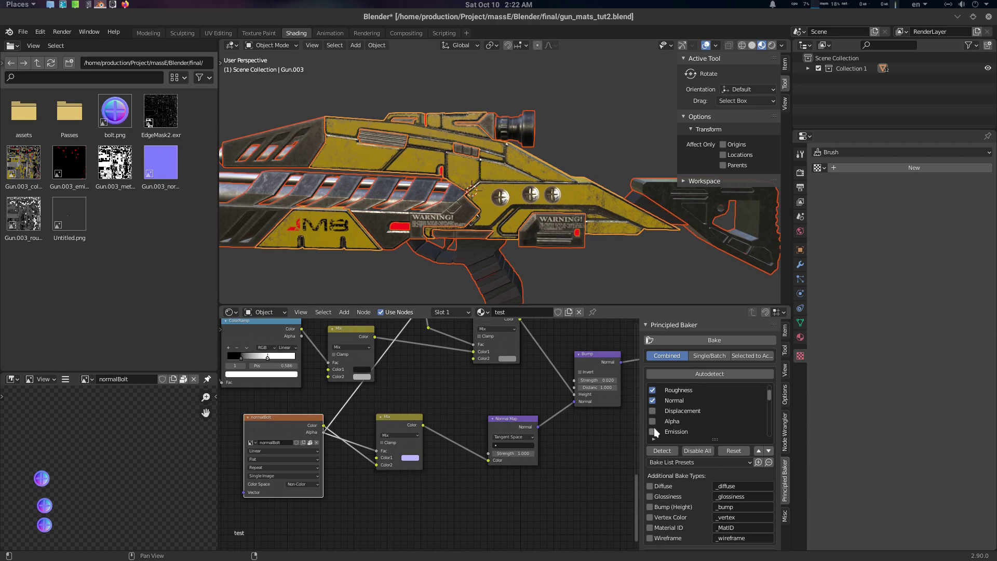
{"action": "left_click", "coordinate": [653, 432]}
{"action": "scroll", "coordinate": [665, 426], "scroll_direction": "down", "scroll_amount": 2}
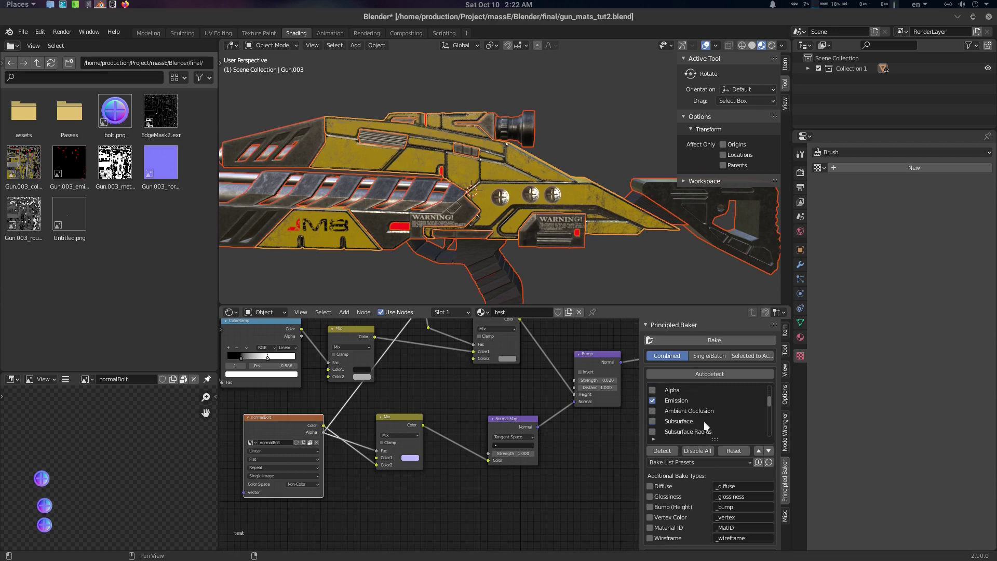
Step: Add Transmission to the enabled types in the bake list
{"action": "scroll", "coordinate": [712, 420], "scroll_direction": "down", "scroll_amount": 5}
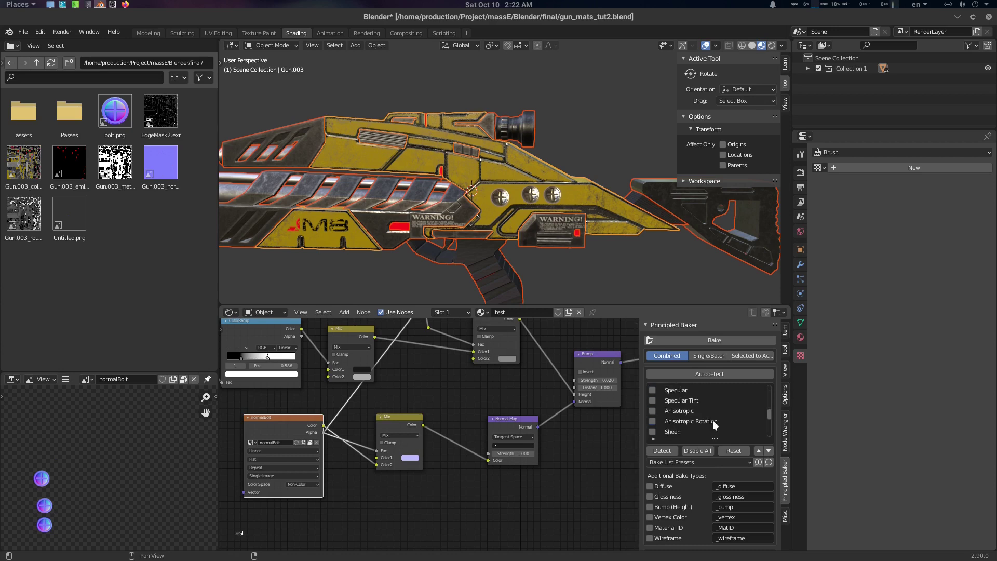
{"action": "scroll", "coordinate": [712, 419], "scroll_direction": "down", "scroll_amount": 4}
{"action": "scroll", "coordinate": [712, 419], "scroll_direction": "down", "scroll_amount": 2}
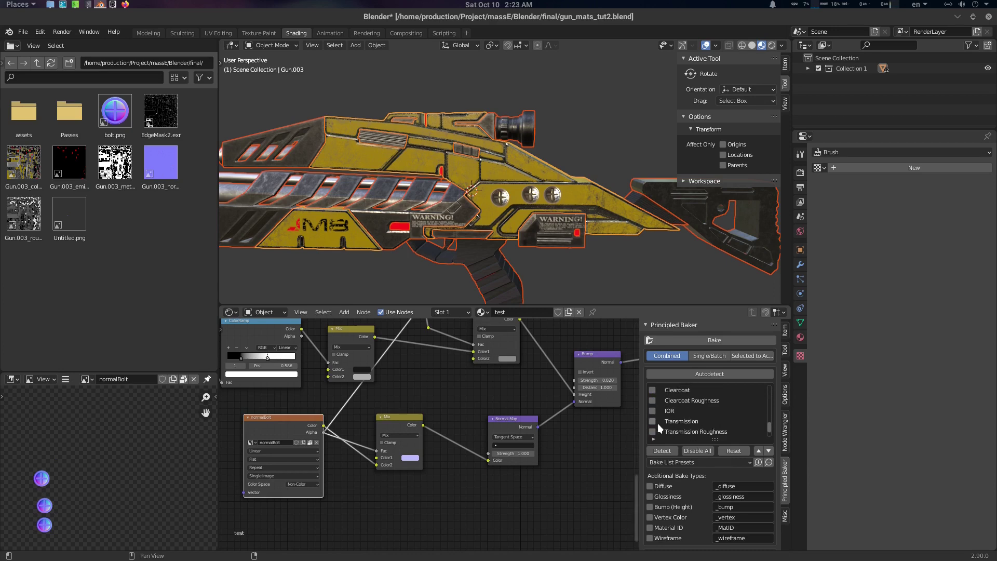
{"action": "left_click", "coordinate": [652, 421]}
{"action": "scroll", "coordinate": [698, 414], "scroll_direction": "down", "scroll_amount": 2}
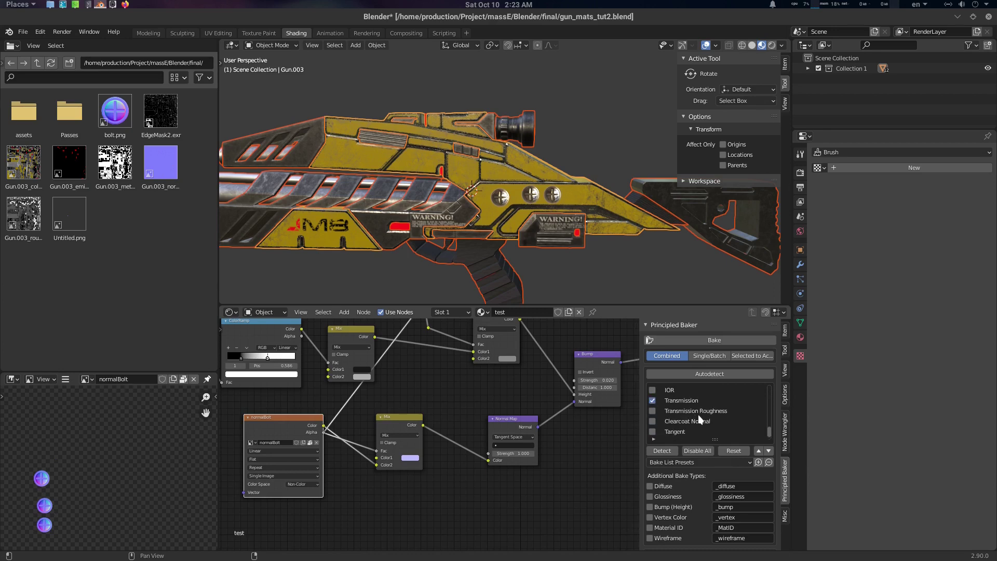
Step: Check the bake resolution and file output settings, and save the Blender file
{"action": "scroll", "coordinate": [692, 487], "scroll_direction": "down", "scroll_amount": 3}
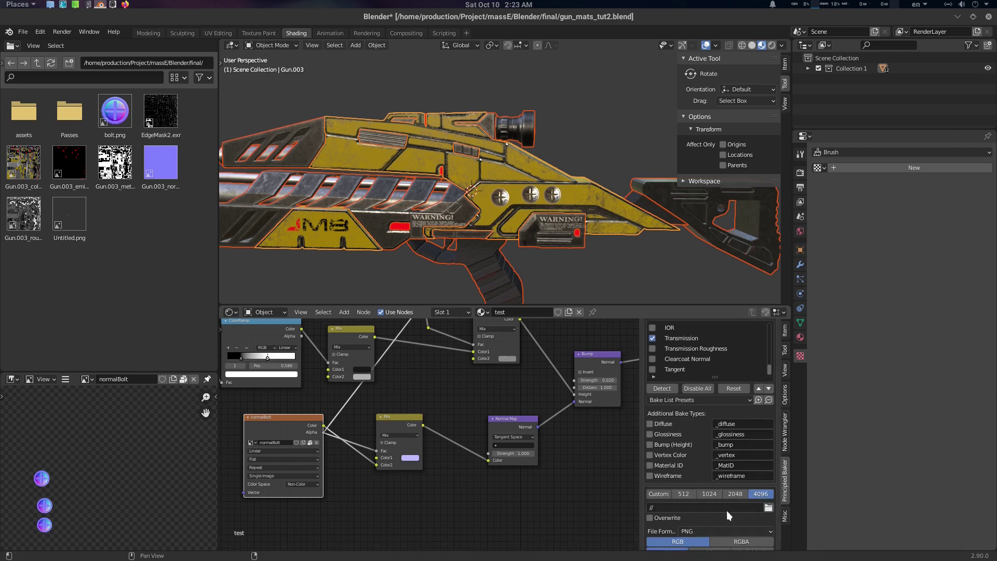
{"action": "scroll", "coordinate": [727, 514], "scroll_direction": "down", "scroll_amount": 2}
{"action": "middle_click_drag", "start_coordinate": [492, 400], "coordinate": [484, 403]}
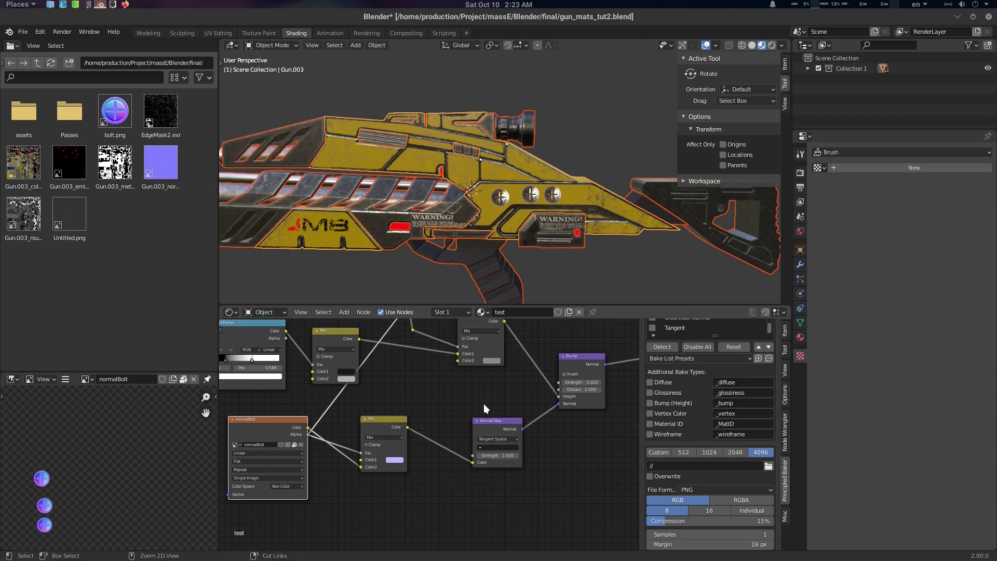
{"action": "key", "text": "ctrl+s"}
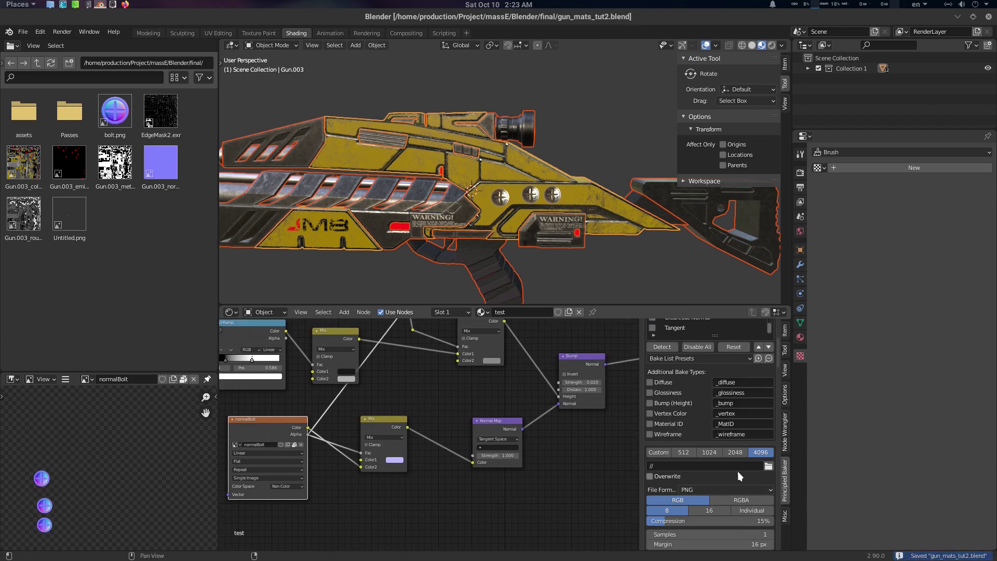
Step: Keep Cycles as the render engine and set the viewport samples to 1
{"action": "scroll", "coordinate": [736, 469], "scroll_direction": "down", "scroll_amount": 2}
{"action": "left_click", "coordinate": [800, 172]}
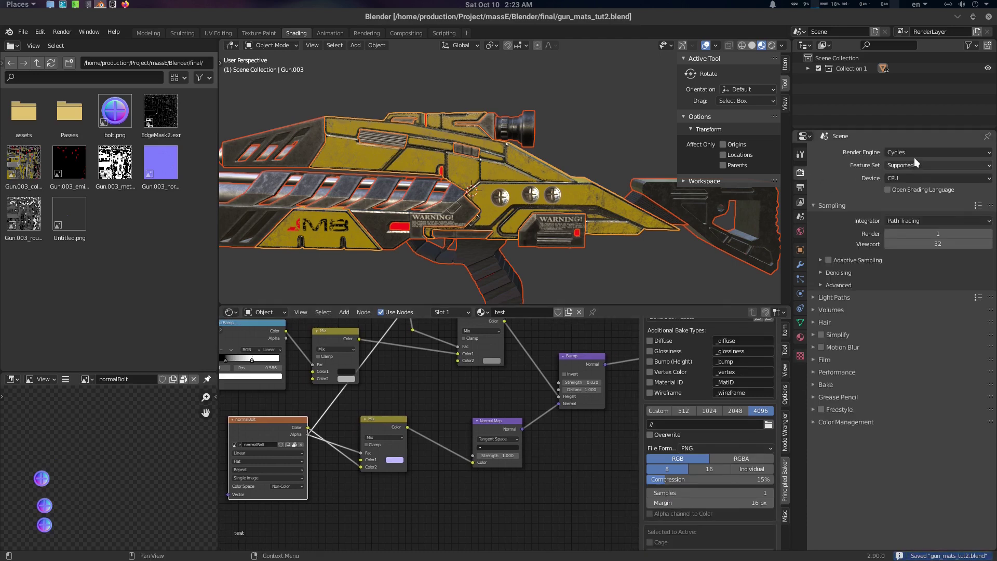
{"action": "left_click", "coordinate": [911, 152]}
{"action": "left_click", "coordinate": [911, 152]}
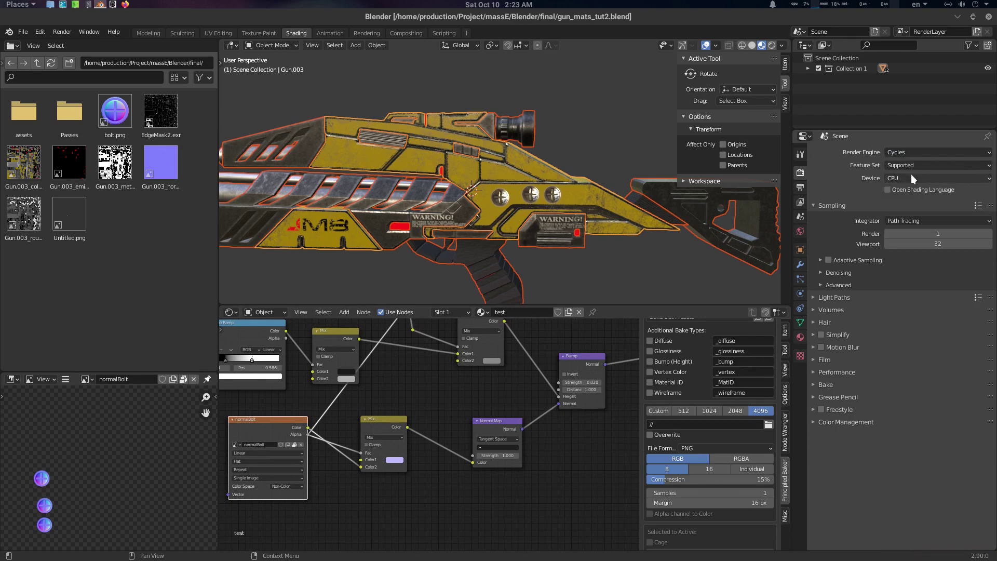
{"action": "left_click", "coordinate": [941, 244]}
{"action": "type", "text": "1"}
{"action": "key", "text": "Return"}
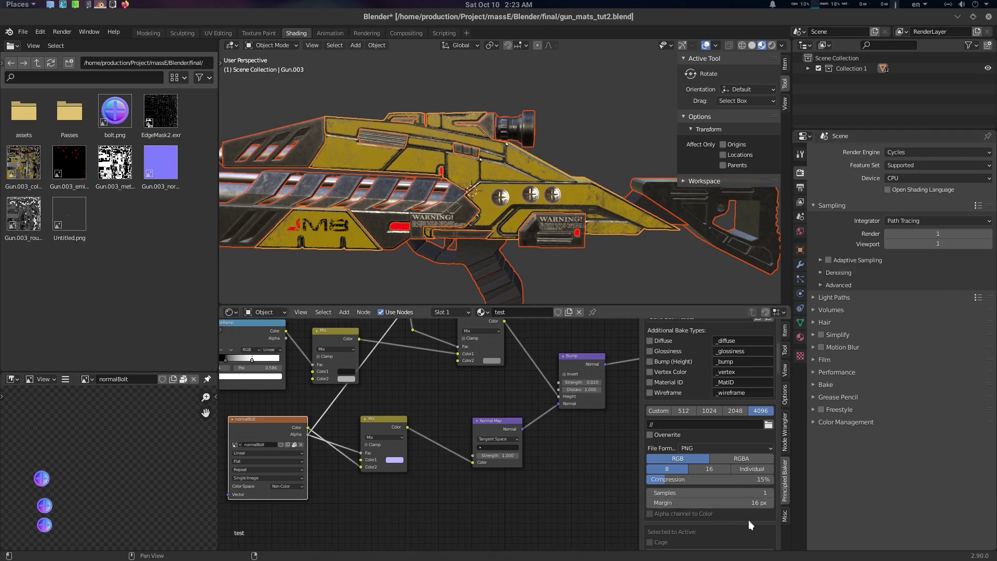
Step: Check the remaining bake settings and start the combined Principled Baker bake of the selected objects
{"action": "scroll", "coordinate": [748, 520], "scroll_direction": "down", "scroll_amount": 4}
{"action": "scroll", "coordinate": [749, 522], "scroll_direction": "down", "scroll_amount": 10}
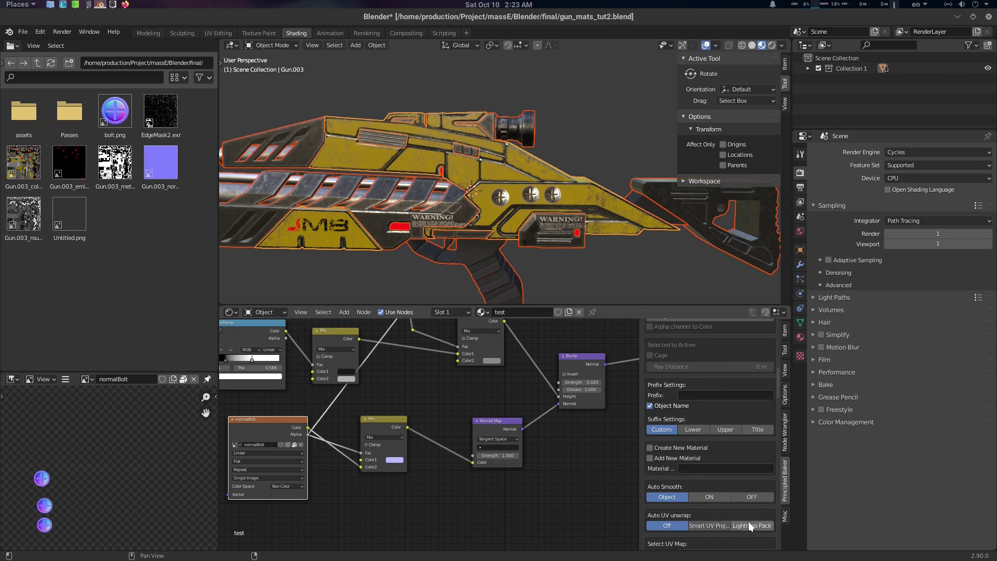
{"action": "scroll", "coordinate": [748, 526], "scroll_direction": "down", "scroll_amount": 2}
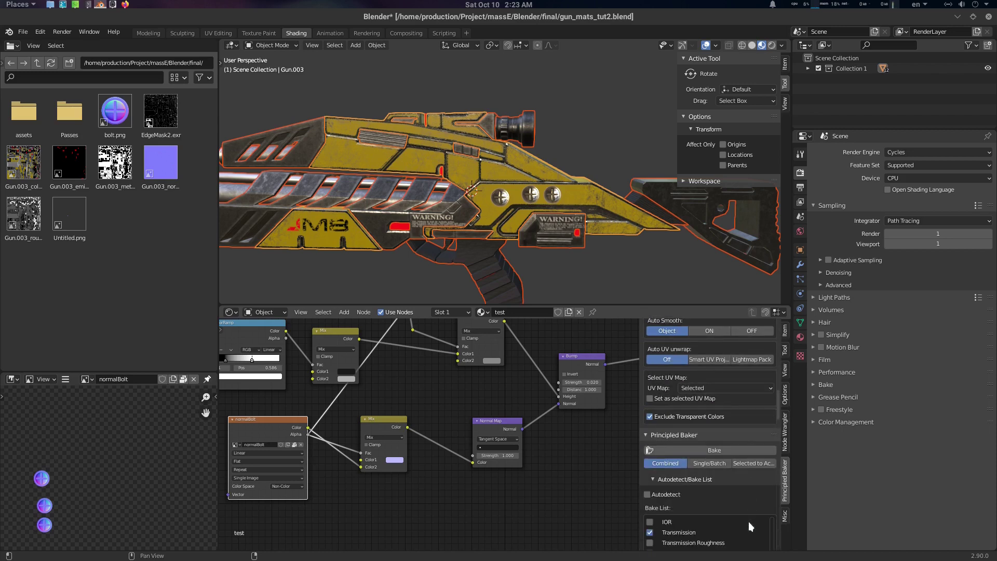
{"action": "left_click", "coordinate": [724, 449]}
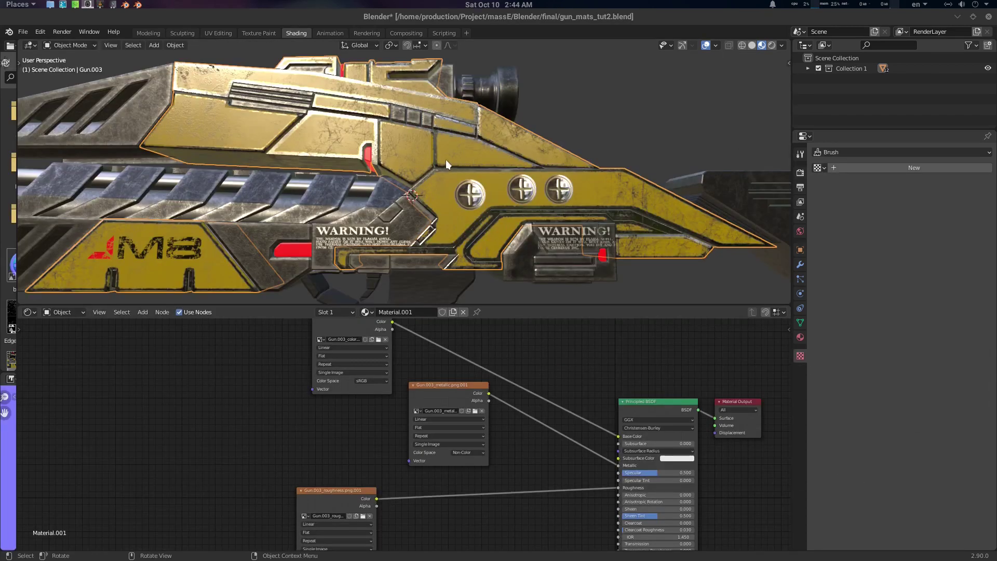
Step: Examine the baked gun and the color, metallic, roughness, emission and normal image nodes of Material.001 one by one
{"action": "middle_click_drag", "start_coordinate": [445, 160], "coordinate": [578, 177]}
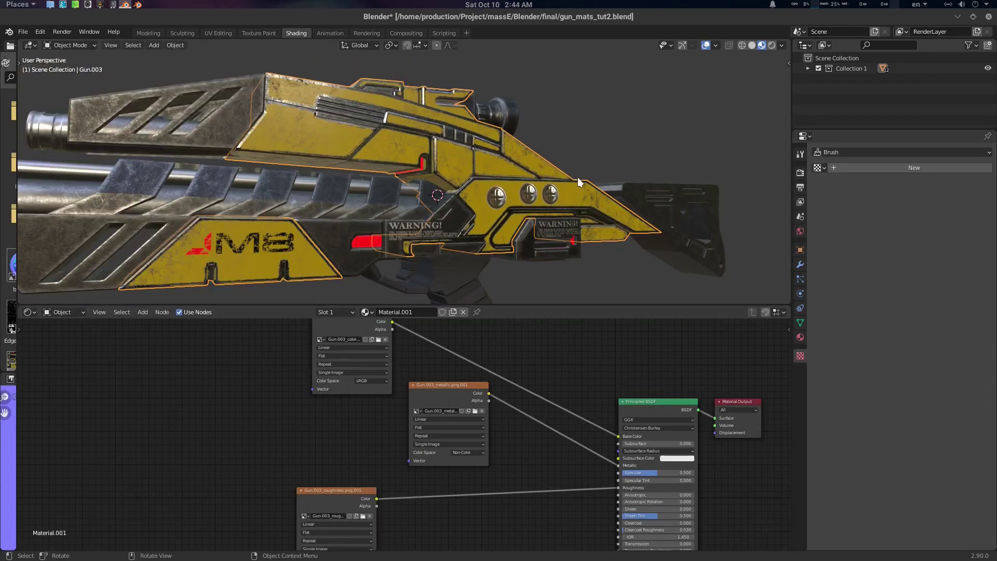
{"action": "scroll", "coordinate": [509, 393], "scroll_direction": "up", "scroll_amount": 3}
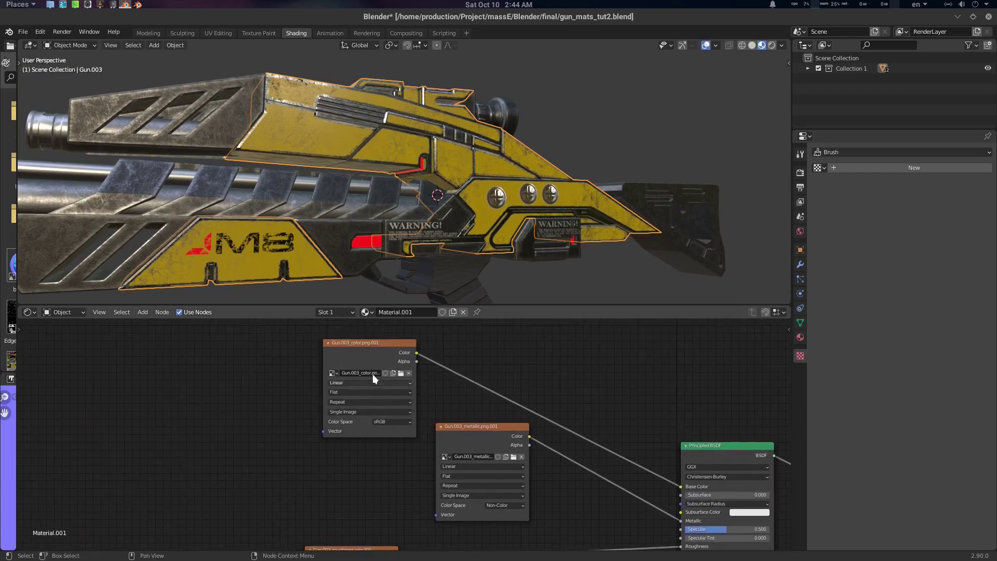
{"action": "left_click_drag", "start_coordinate": [373, 374], "coordinate": [352, 372]}
{"action": "middle_click_drag", "start_coordinate": [431, 471], "coordinate": [414, 389]}
{"action": "left_click_drag", "start_coordinate": [455, 351], "coordinate": [438, 359]}
{"action": "middle_click_drag", "start_coordinate": [569, 424], "coordinate": [580, 345]}
{"action": "left_click_drag", "start_coordinate": [357, 395], "coordinate": [359, 387]}
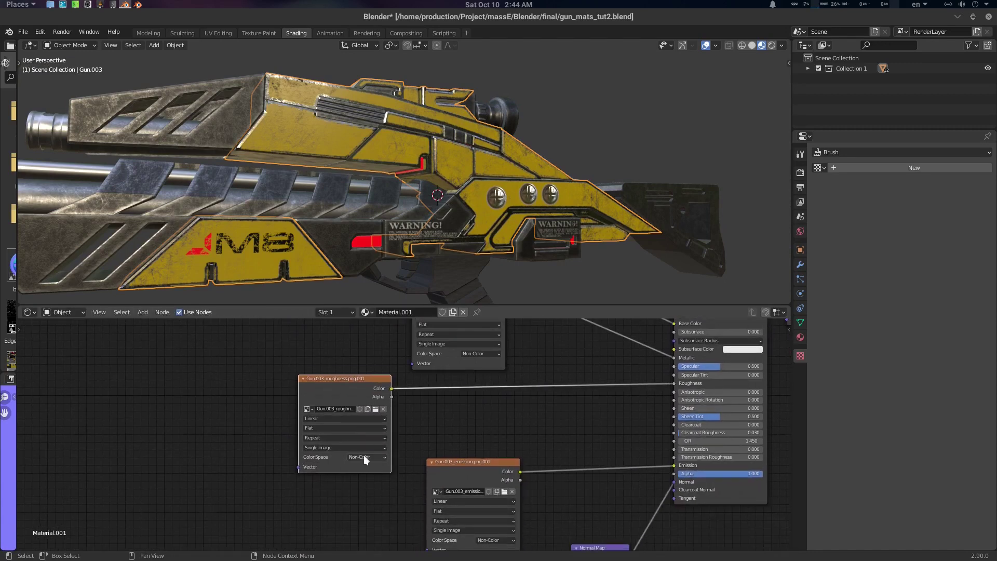
{"action": "middle_click_drag", "start_coordinate": [363, 455], "coordinate": [341, 411]}
{"action": "left_click_drag", "start_coordinate": [464, 429], "coordinate": [462, 407]}
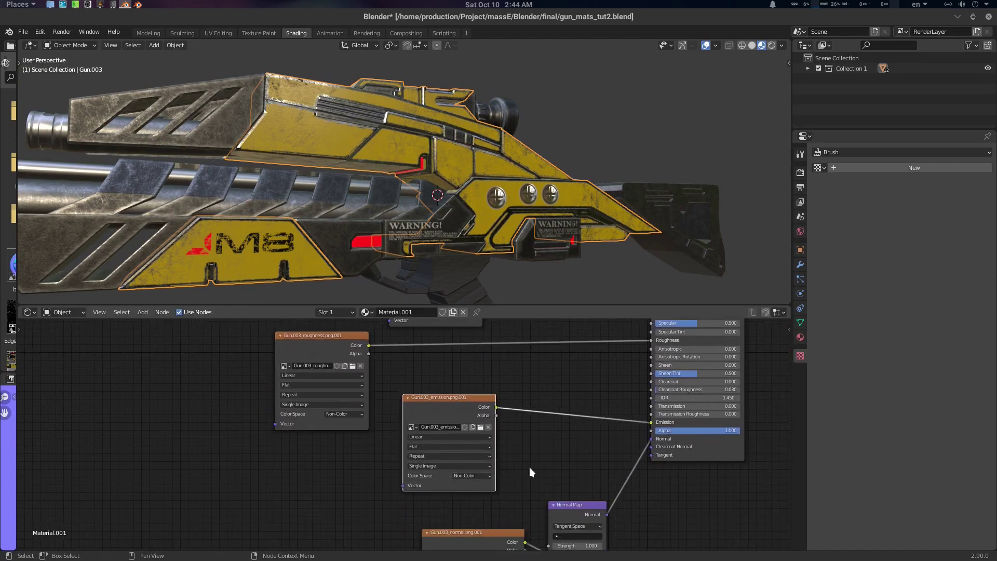
{"action": "middle_click_drag", "start_coordinate": [529, 468], "coordinate": [509, 374]}
{"action": "left_click_drag", "start_coordinate": [472, 439], "coordinate": [462, 438]}
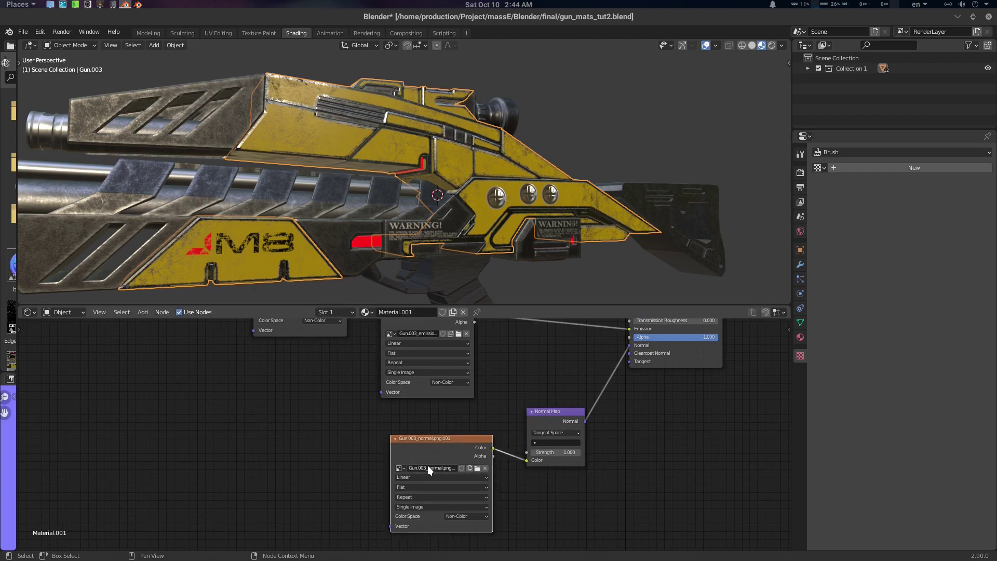
Step: Inspect the baked bolts up close, the whole node setup, and the complete gun from the barrel side
{"action": "middle_click_drag", "start_coordinate": [572, 234], "coordinate": [540, 175]}
{"action": "scroll", "coordinate": [475, 188], "scroll_direction": "up", "scroll_amount": 2}
{"action": "scroll", "coordinate": [528, 397], "scroll_direction": "down", "scroll_amount": 2}
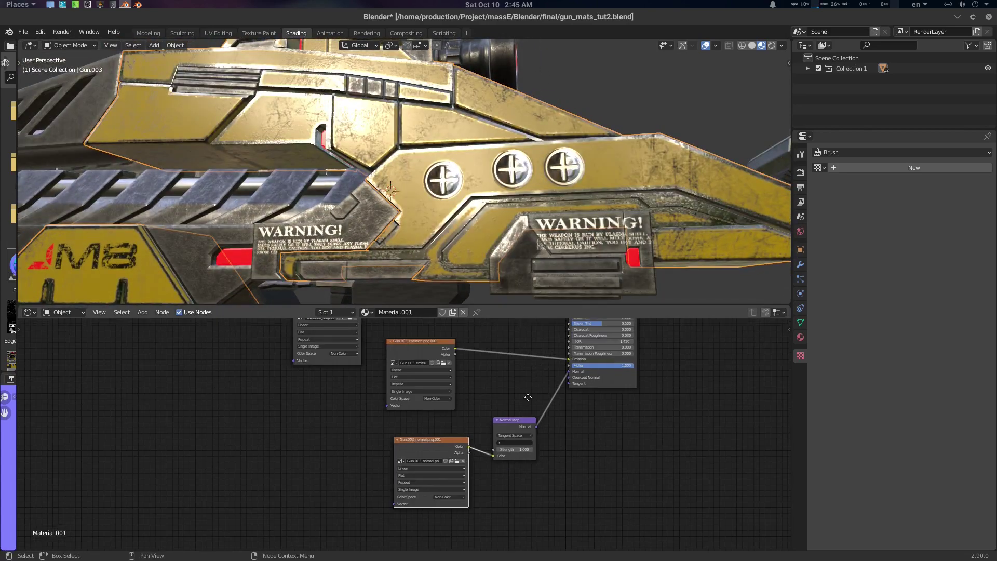
{"action": "middle_click_drag", "start_coordinate": [528, 397], "coordinate": [498, 489]}
{"action": "scroll", "coordinate": [534, 329], "scroll_direction": "down", "scroll_amount": 3}
{"action": "middle_click_drag", "start_coordinate": [492, 383], "coordinate": [484, 467]}
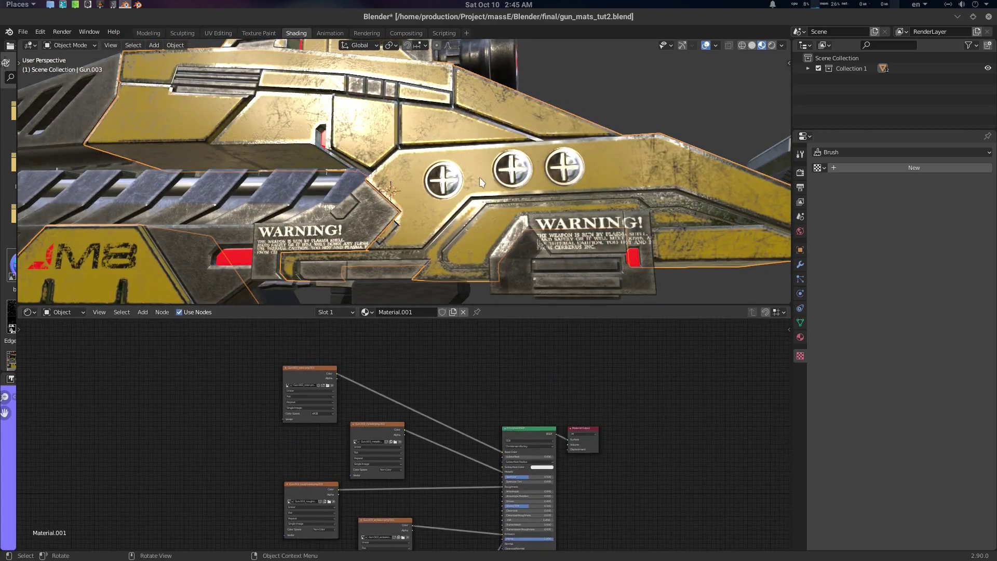
{"action": "scroll", "coordinate": [568, 237], "scroll_direction": "down", "scroll_amount": 5}
{"action": "mouse_move", "coordinate": [568, 232]}
{"action": "middle_mouse_down"}
{"action": "mouse_move", "coordinate": [603, 222]}
{"action": "mouse_move", "coordinate": [506, 226]}
{"action": "mouse_move", "coordinate": [561, 220]}
{"action": "middle_mouse_up"}
{"action": "scroll", "coordinate": [604, 222], "scroll_direction": "down", "scroll_amount": 2}
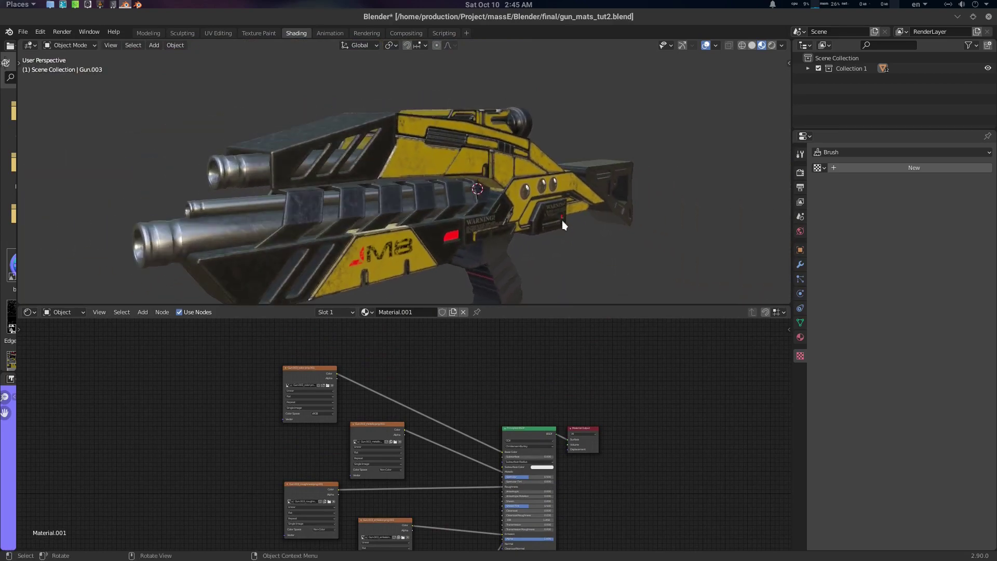